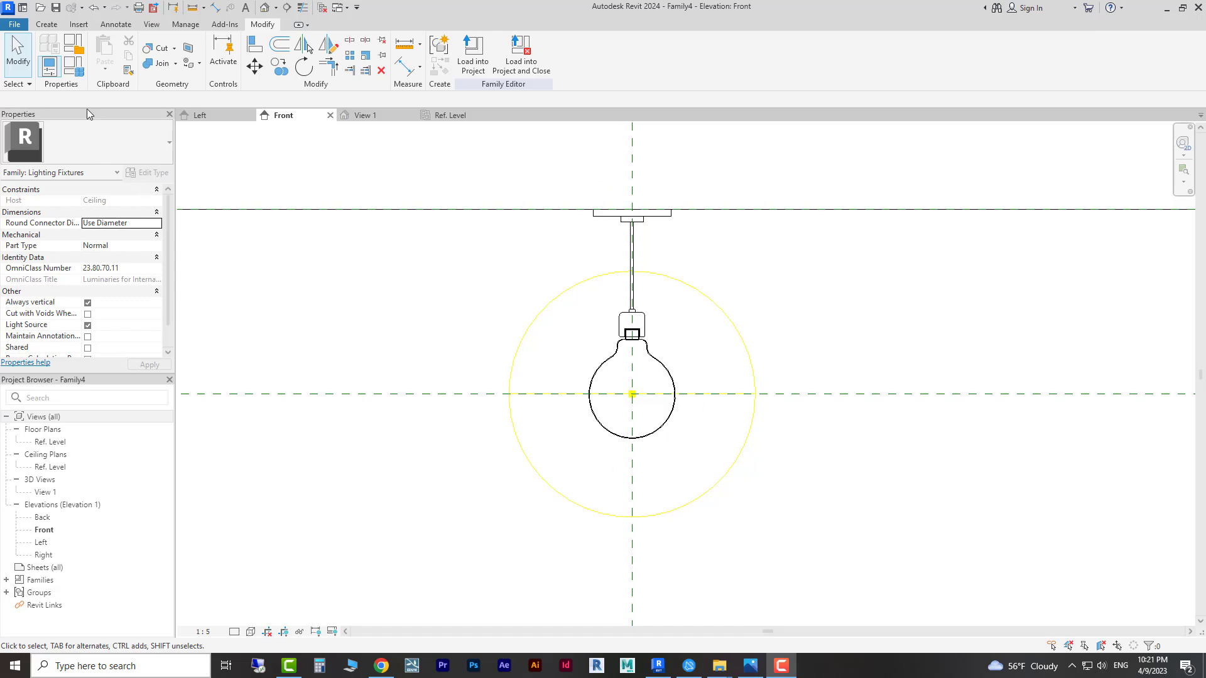
# Step: In Family Types, try Lighting Height 0.2, then apply 0.4 and accept the change
pyautogui.click(73, 68)
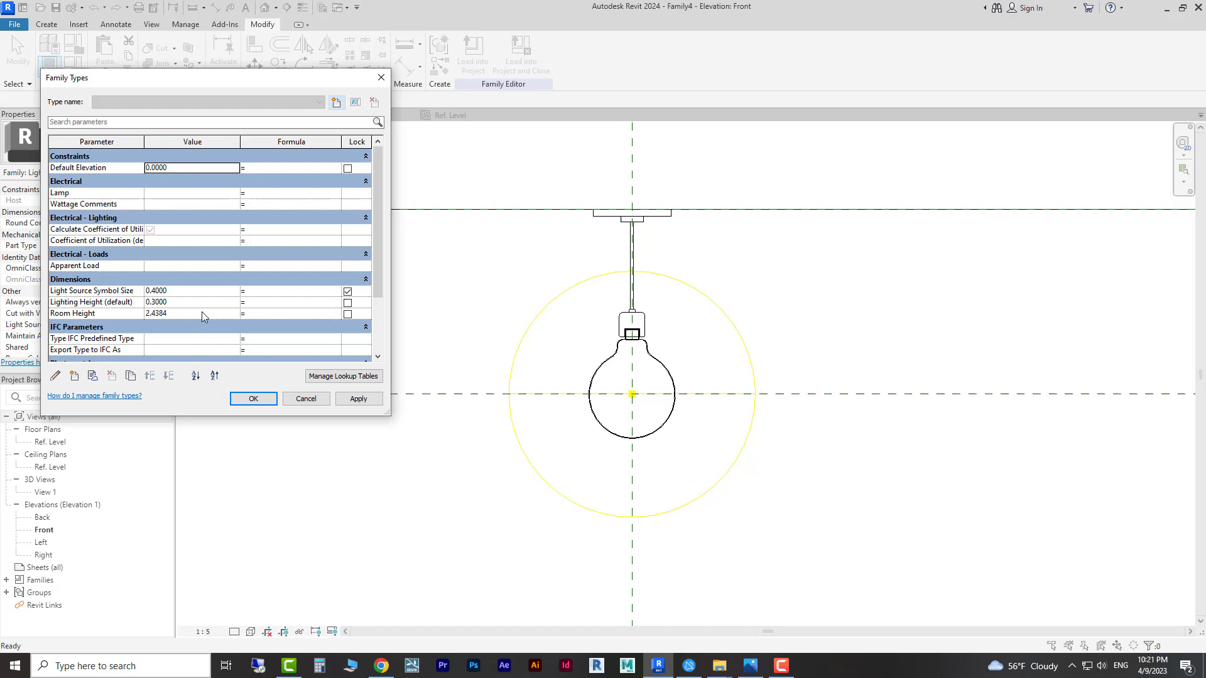
pyautogui.click(202, 307)
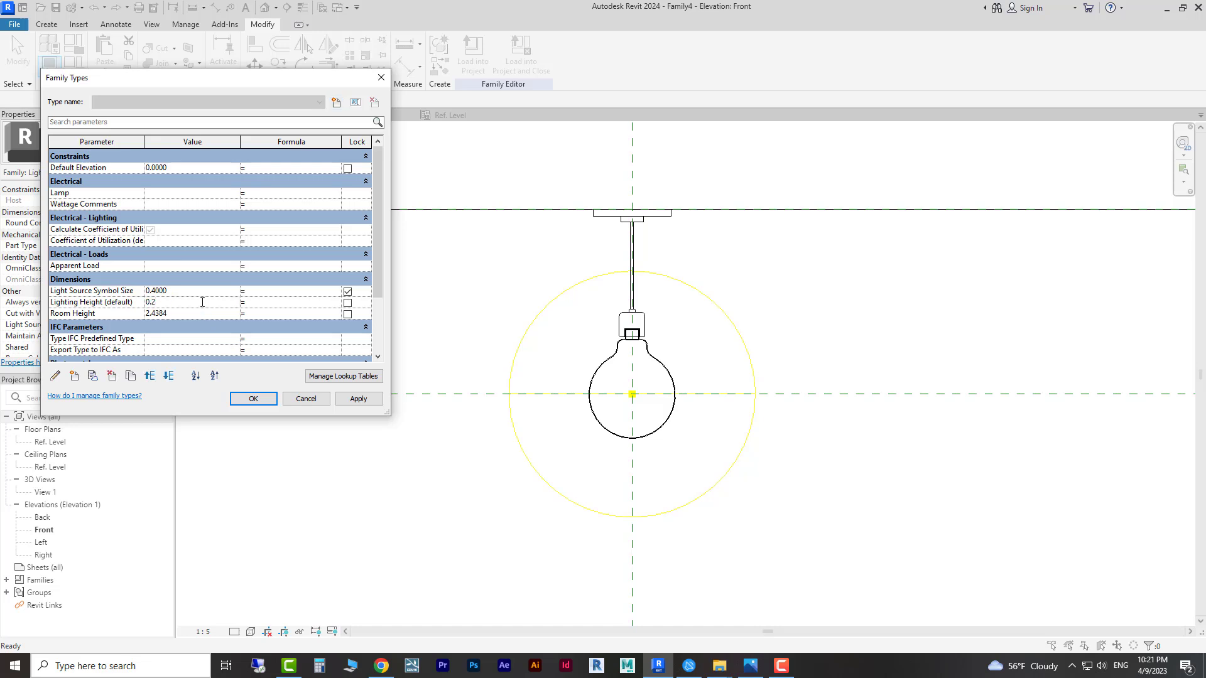
pyautogui.click(358, 399)
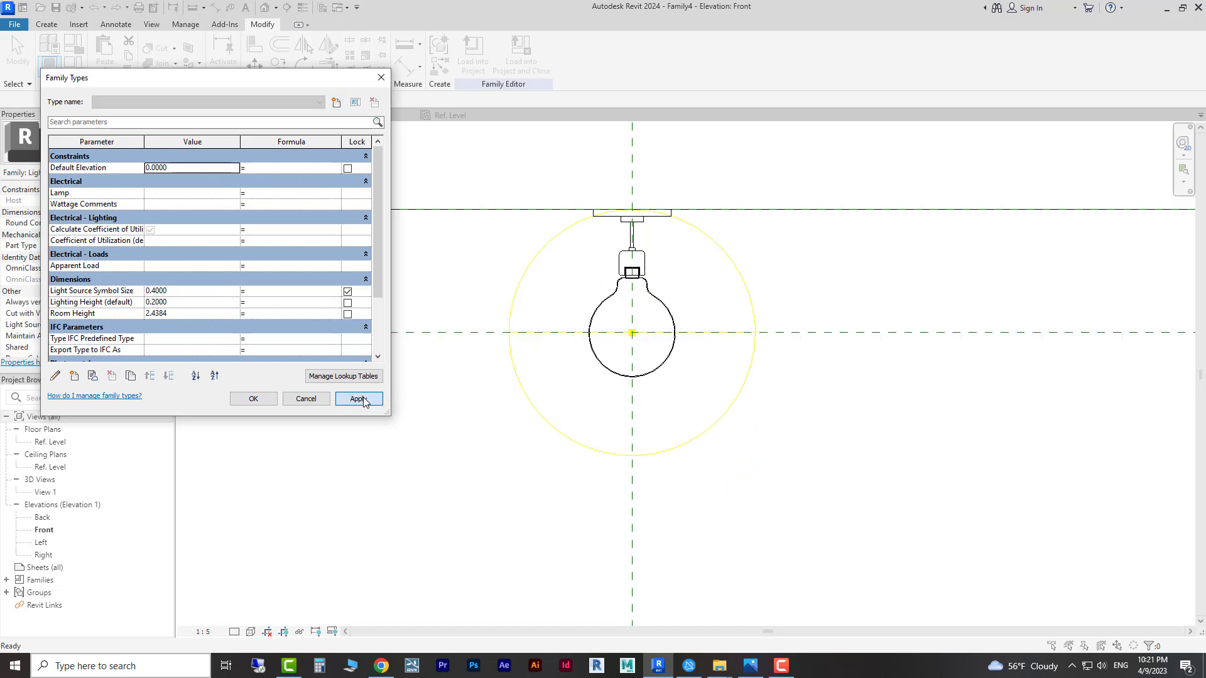
pyautogui.click(177, 306)
pyautogui.write('0.4')
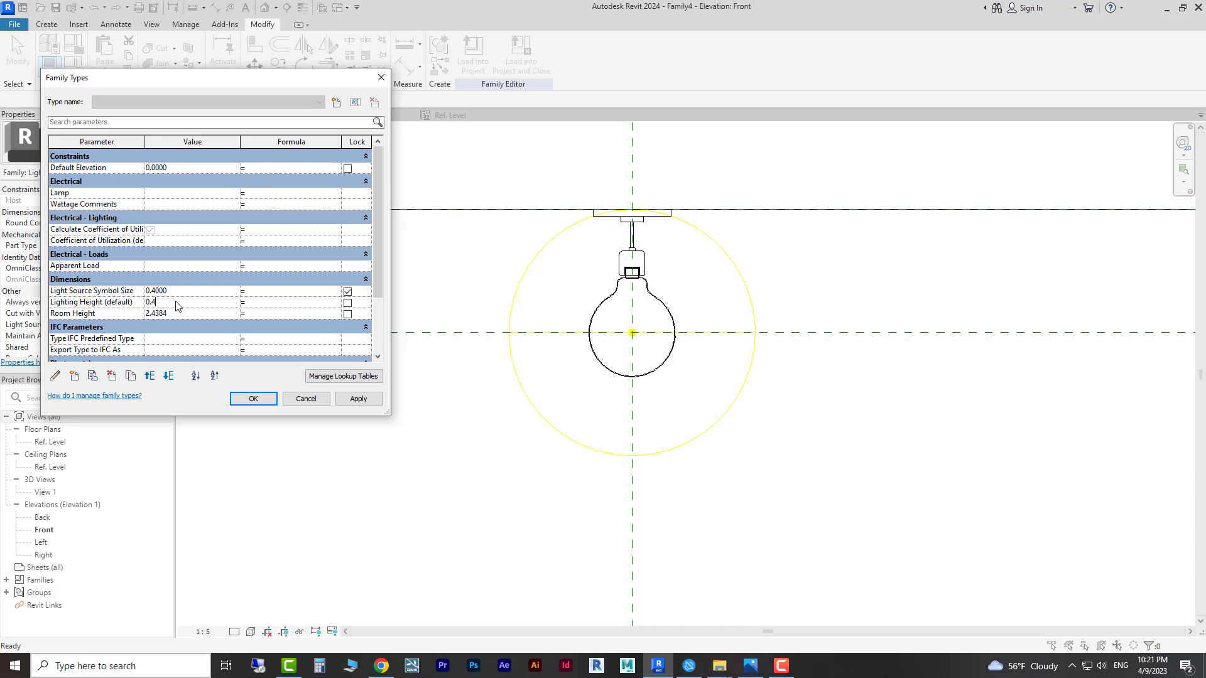
pyautogui.click(358, 399)
pyautogui.click(253, 399)
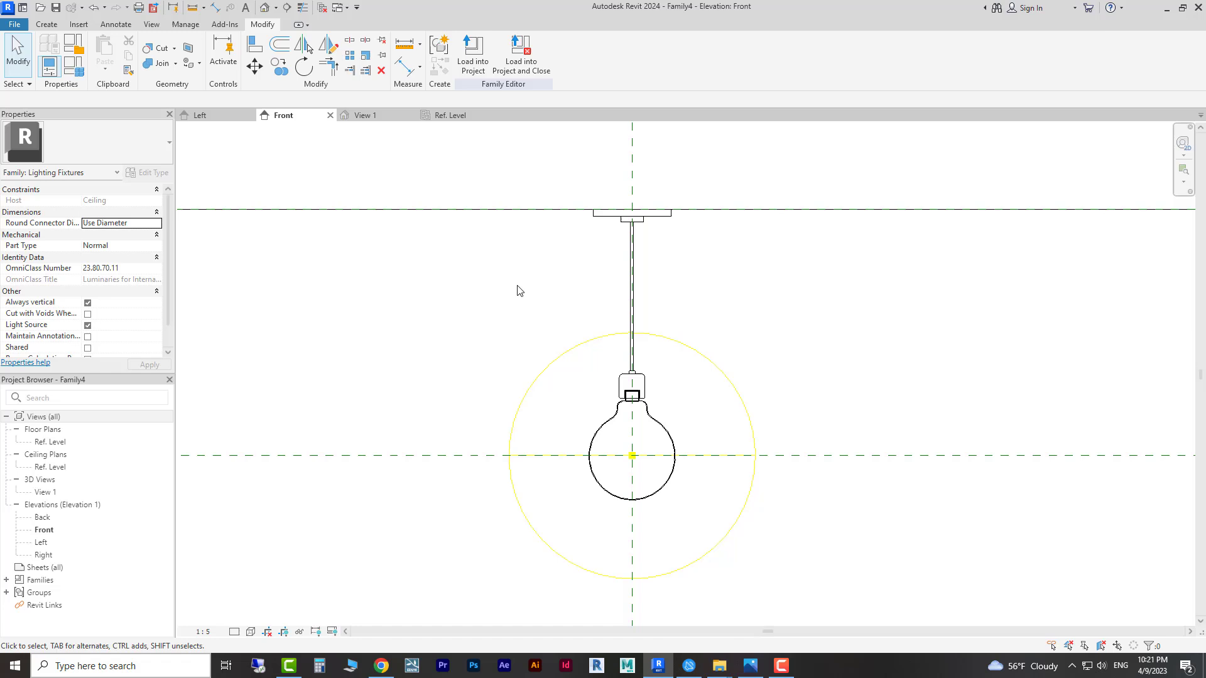
pyautogui.moveTo(519, 290); pyautogui.dragTo(551, 284, button='middle')
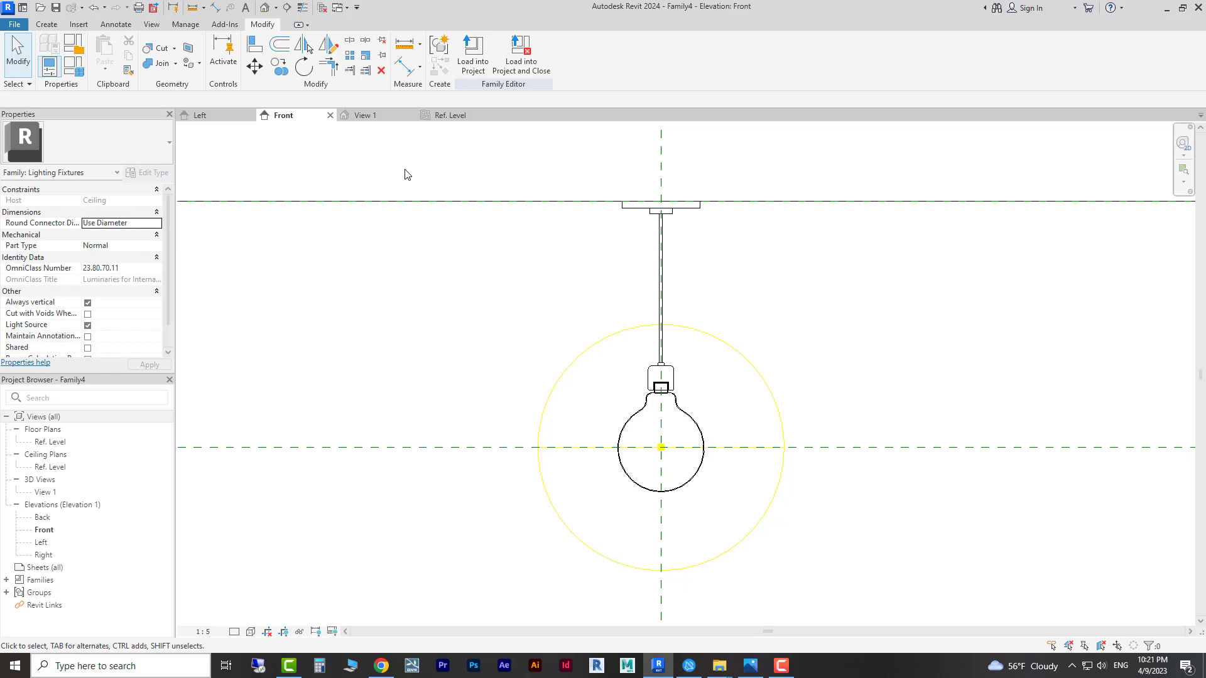
pyautogui.moveTo(450, 172); pyautogui.dragTo(463, 169, button='middle')
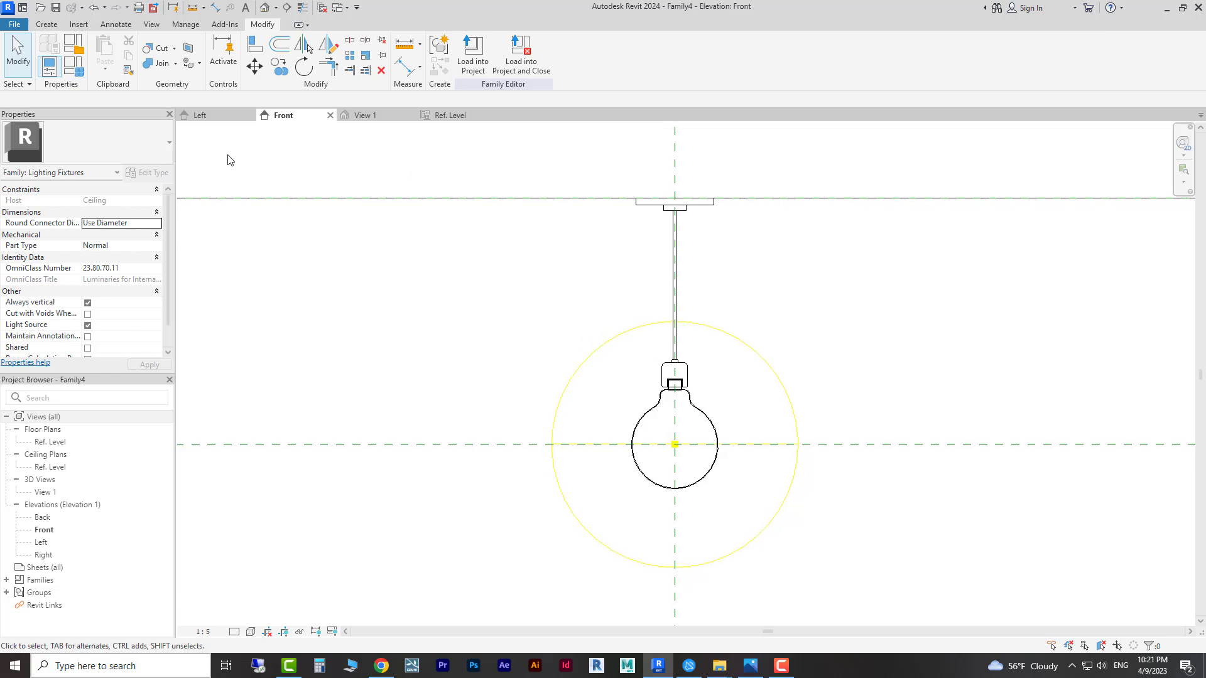
pyautogui.click(214, 118)
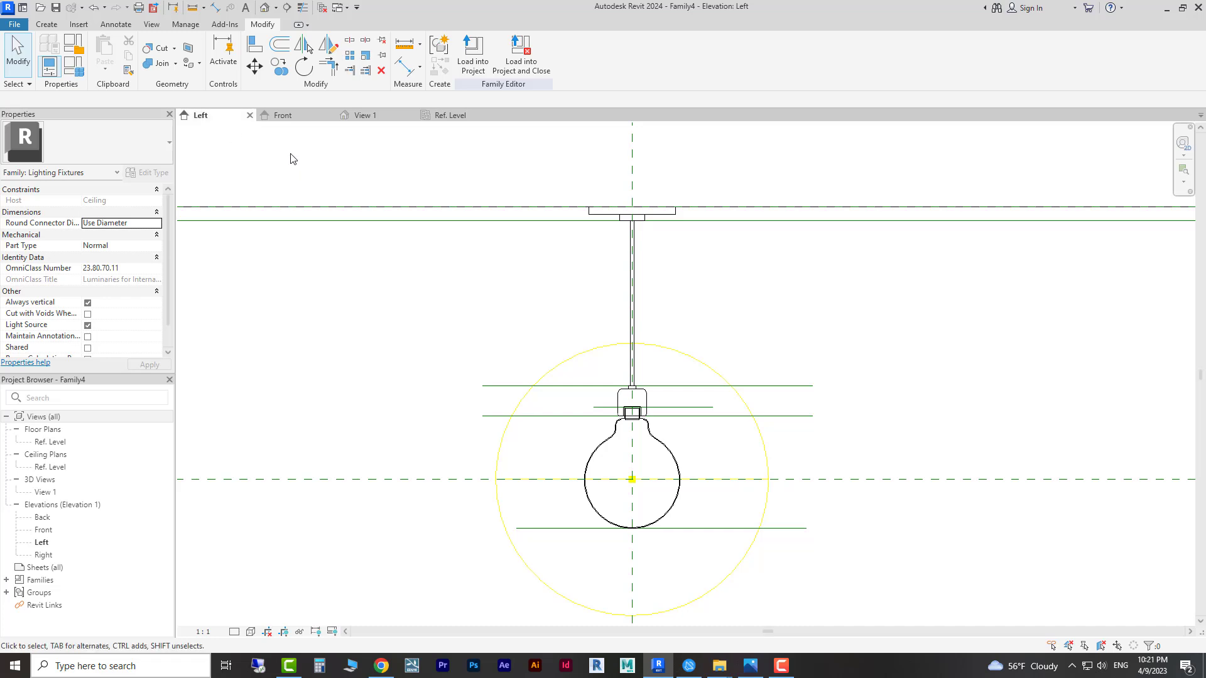
pyautogui.click(290, 119)
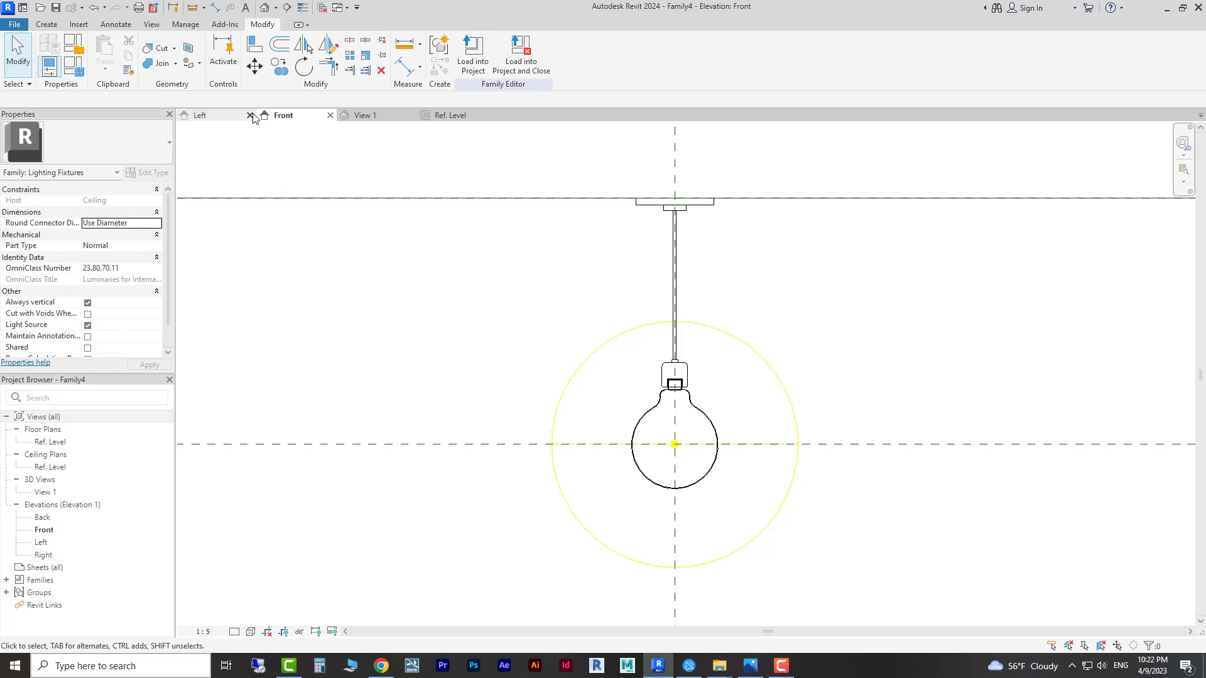
pyautogui.moveTo(821, 316); pyautogui.dragTo(687, 379, button='middle')
pyautogui.scroll(2, 512, 339)
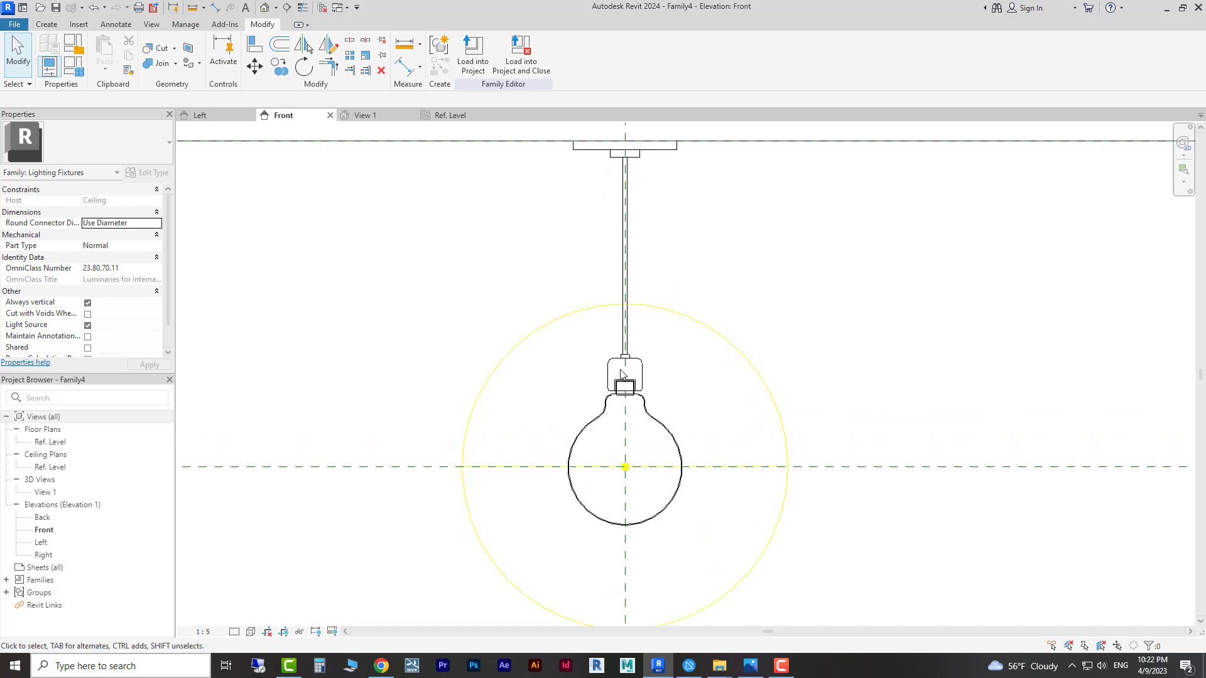
pyautogui.click(199, 115)
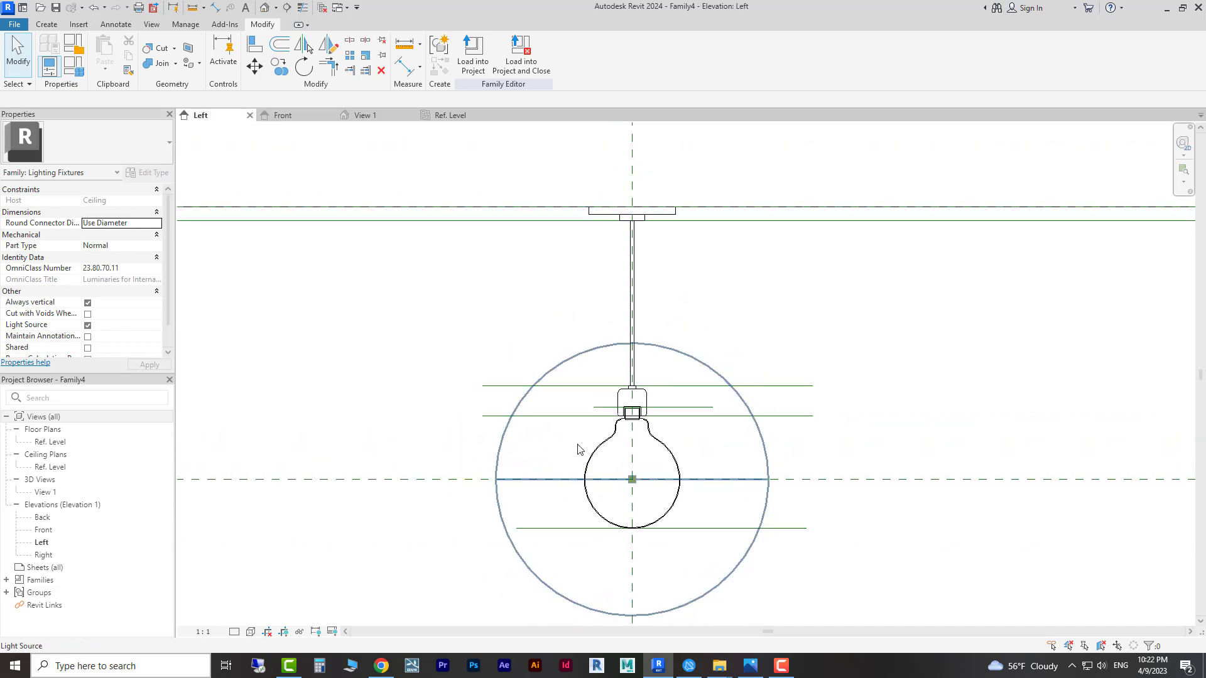
pyautogui.click(301, 117)
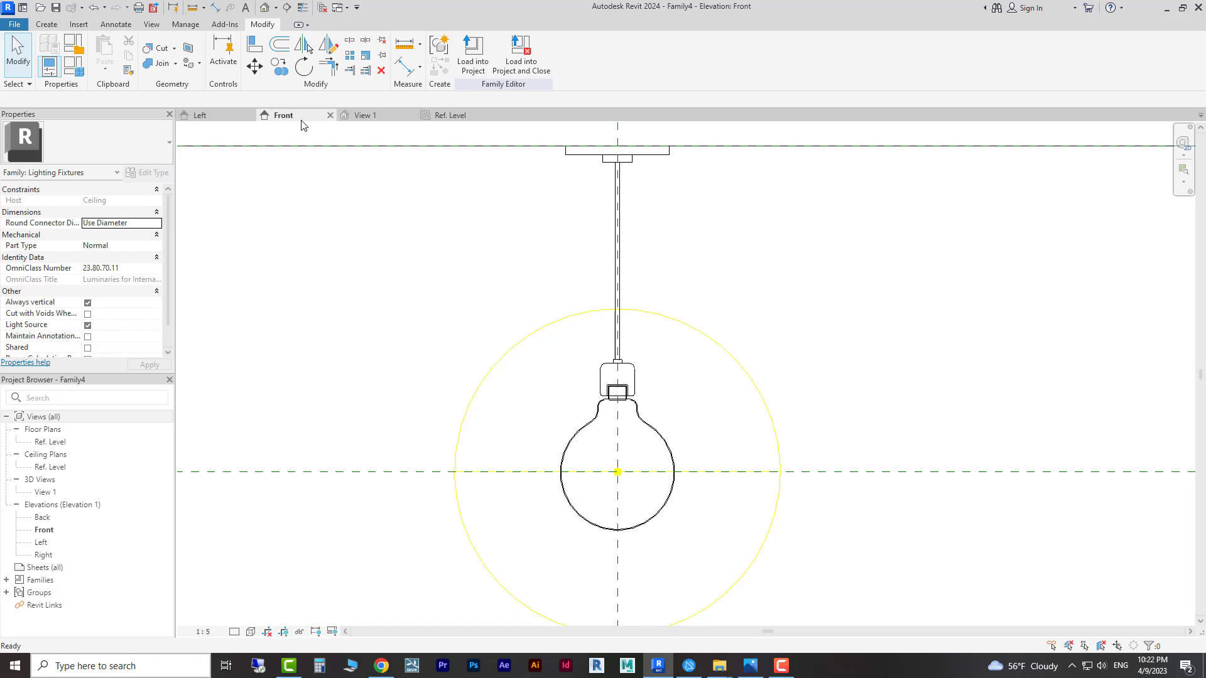
pyautogui.moveTo(816, 342); pyautogui.dragTo(760, 342, button='middle')
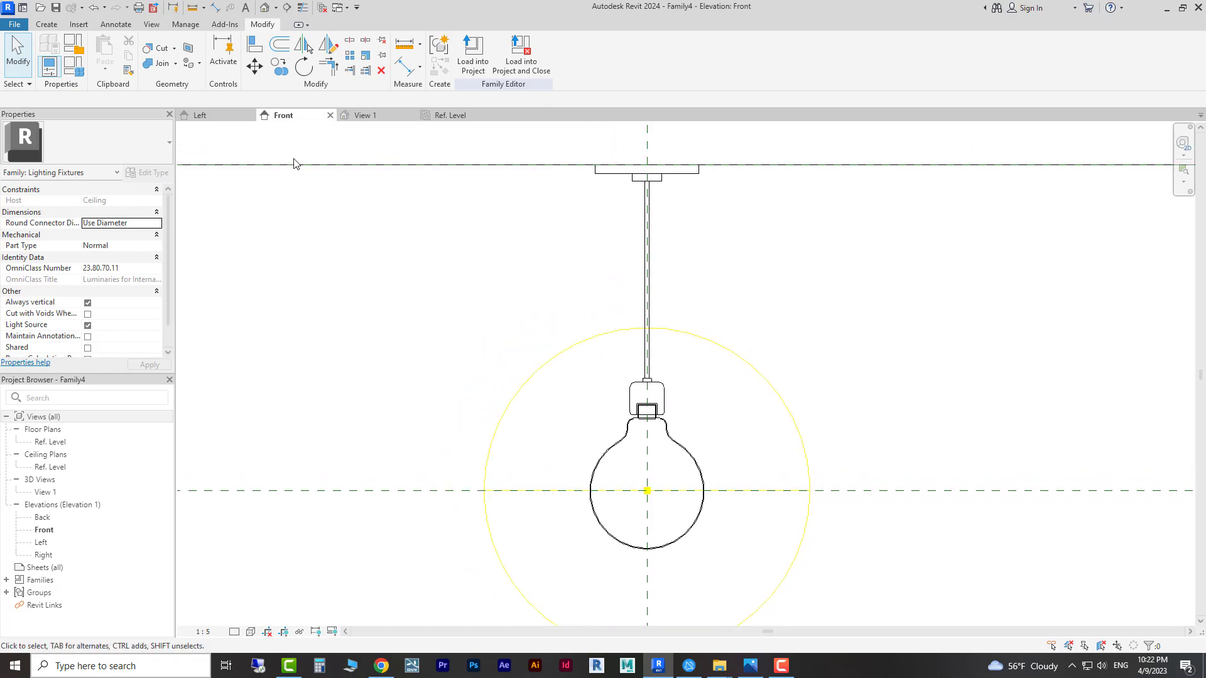
# Step: Draw a horizontal reference line across the view just above the lamp socket
pyautogui.click(48, 25)
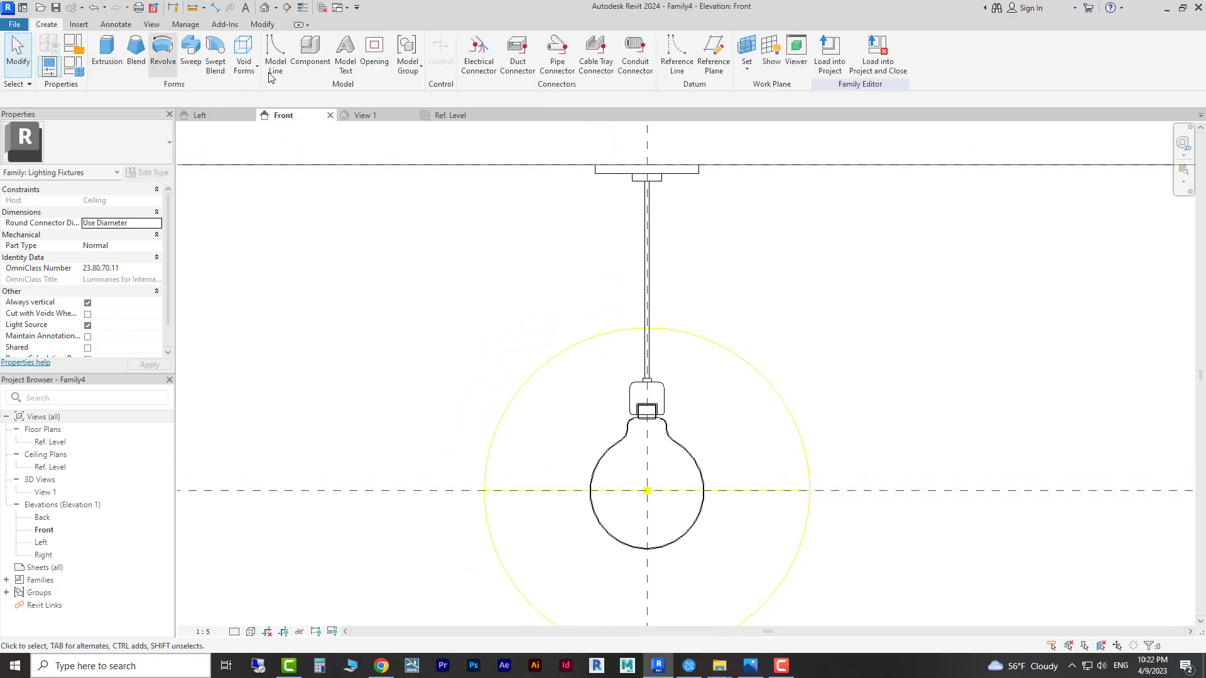
pyautogui.click(676, 53)
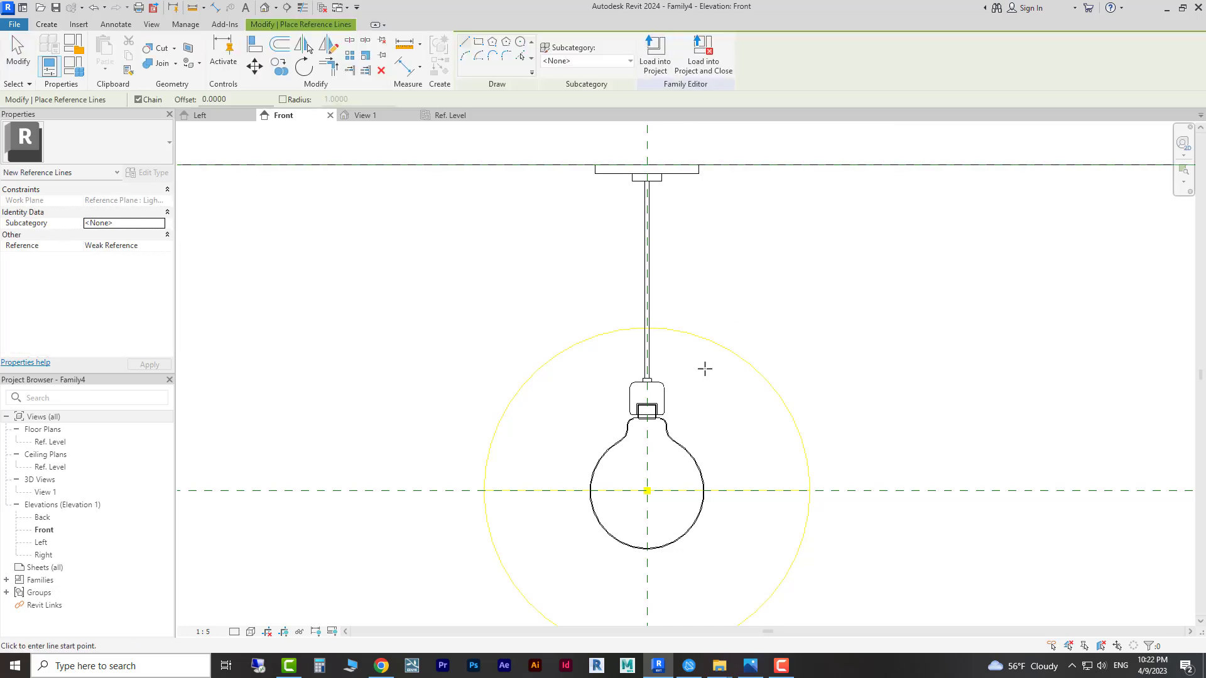
pyautogui.scroll(5, 710, 334)
pyautogui.scroll(2, 593, 333)
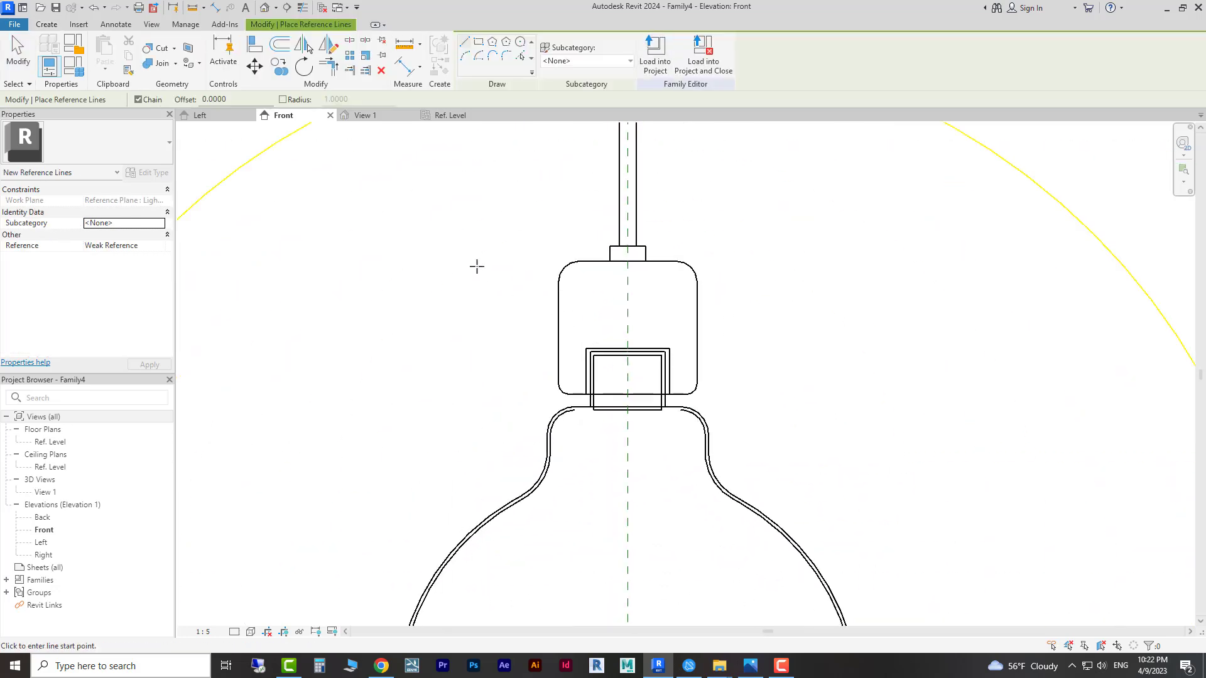
pyautogui.click(215, 230)
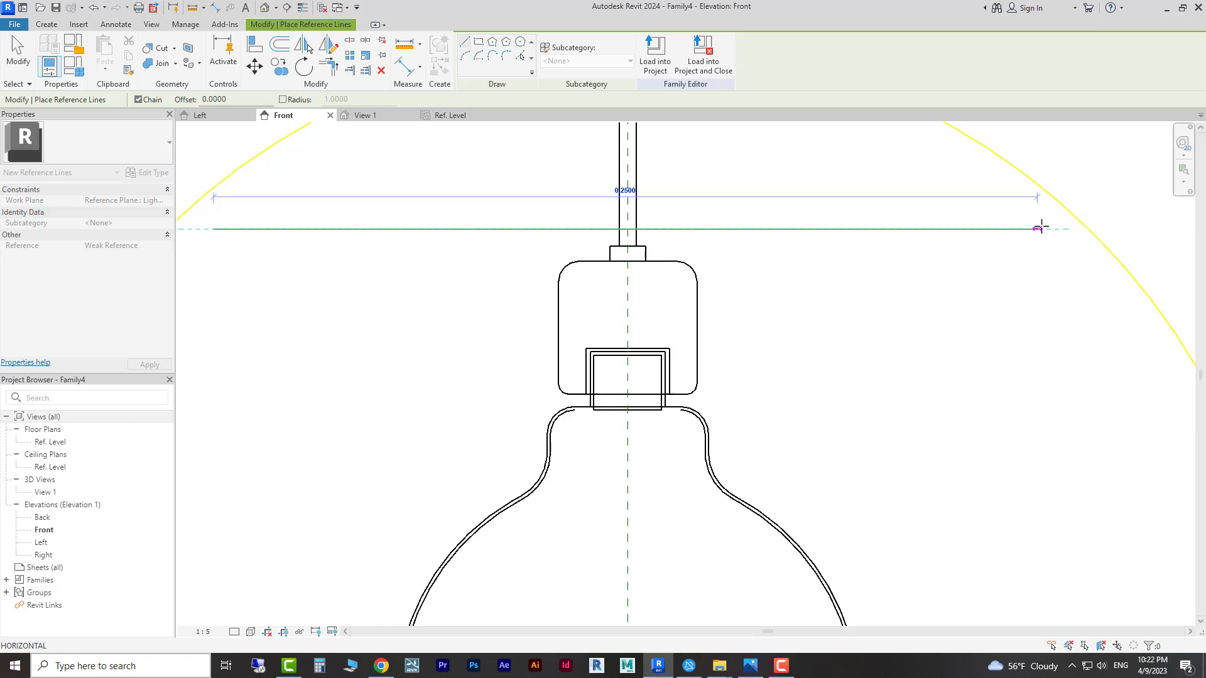
pyautogui.click(1125, 229)
pyautogui.press('Escape')
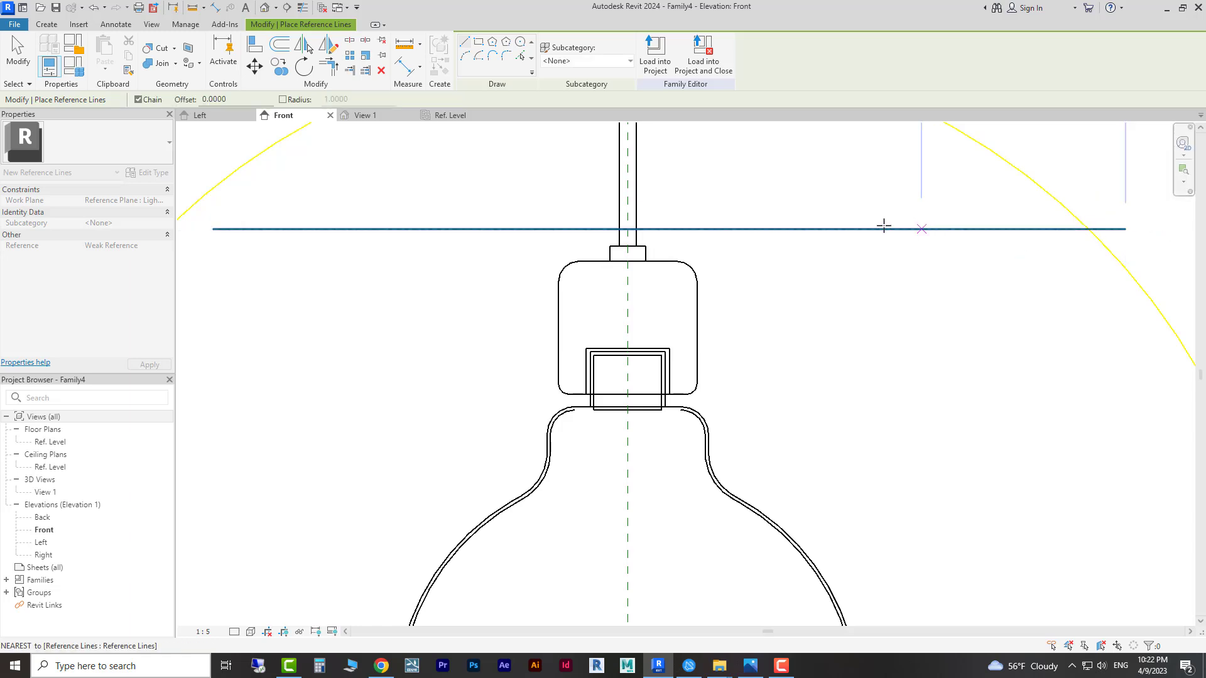
# Step: Add a second horizontal reference line below the bulb
pyautogui.scroll(-3, 942, 339)
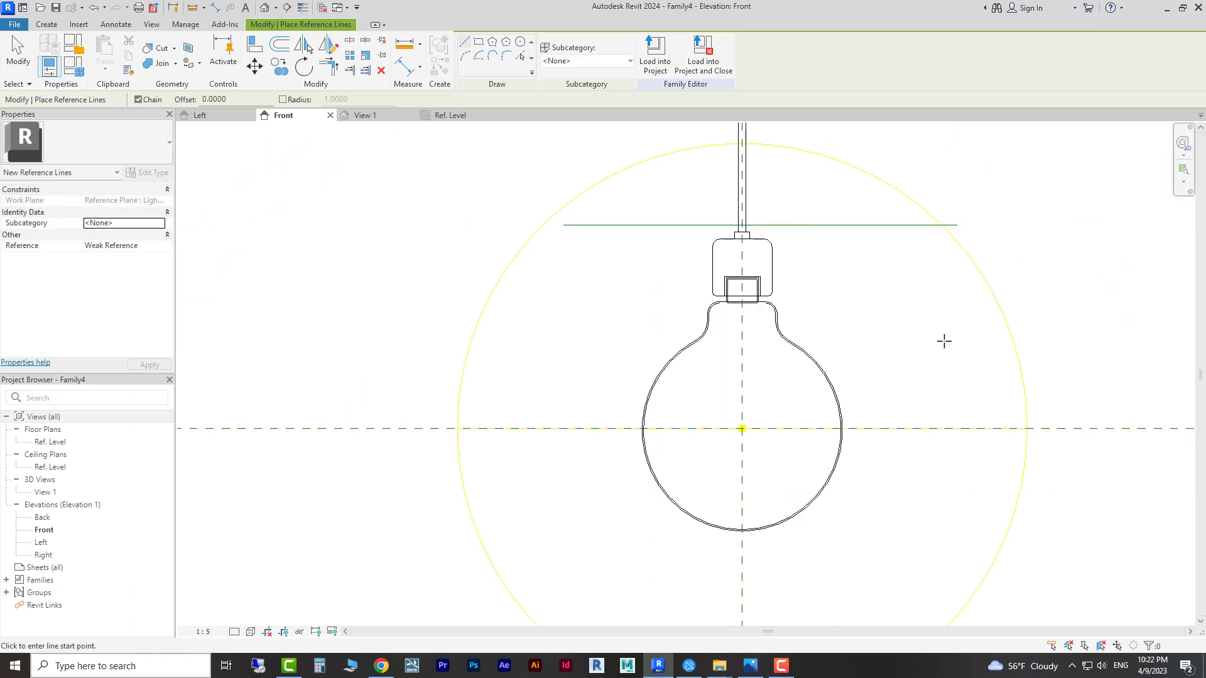
pyautogui.click(470, 473)
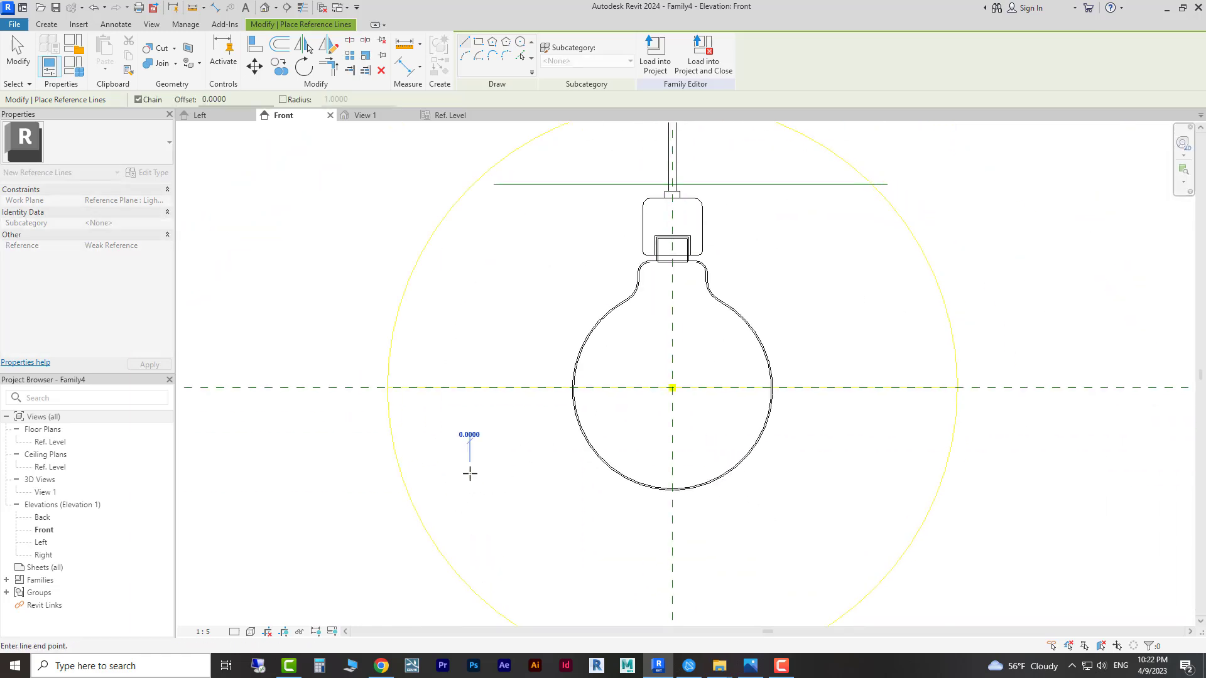
pyautogui.click(968, 473)
pyautogui.press('Escape')
pyautogui.press('Escape')
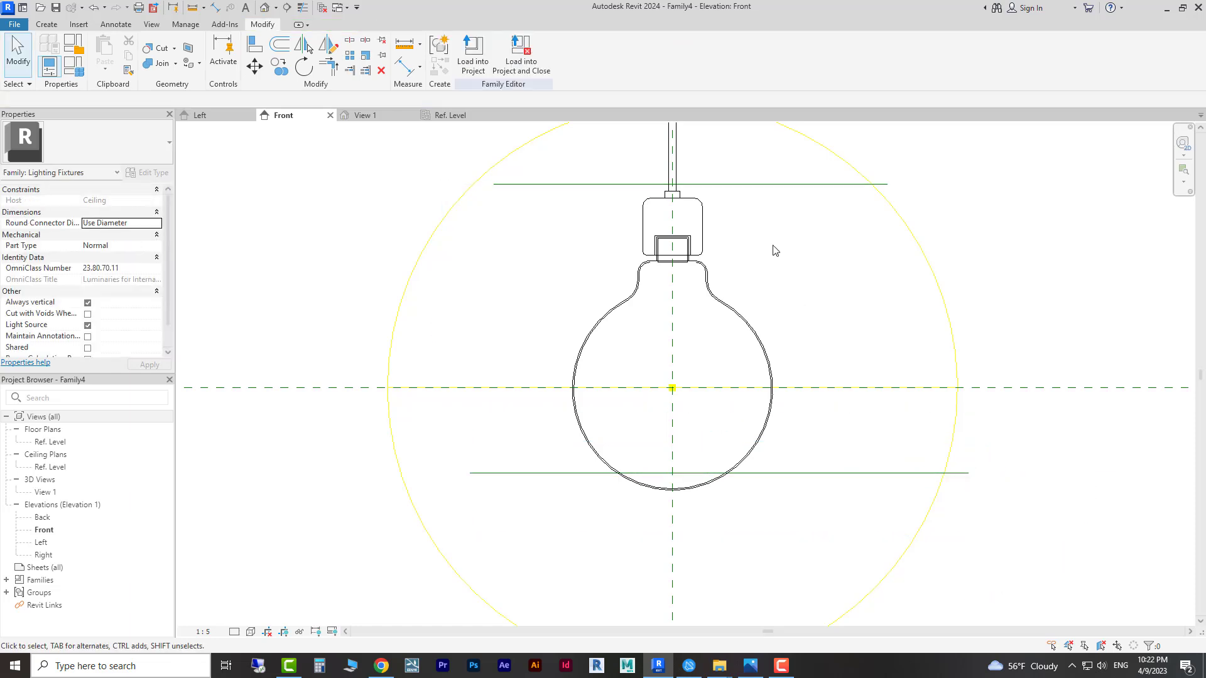
# Step: In the Left elevation, move the reference line above the socket up slightly
pyautogui.click(206, 116)
pyautogui.scroll(5, 660, 367)
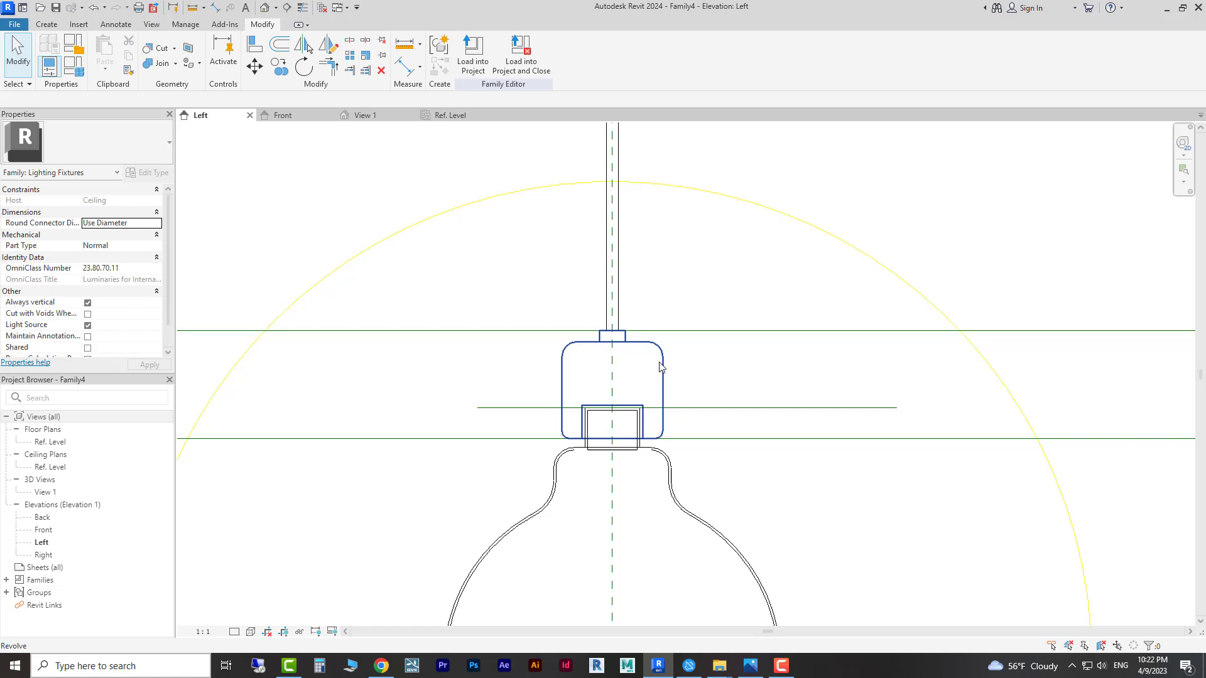
pyautogui.click(660, 367)
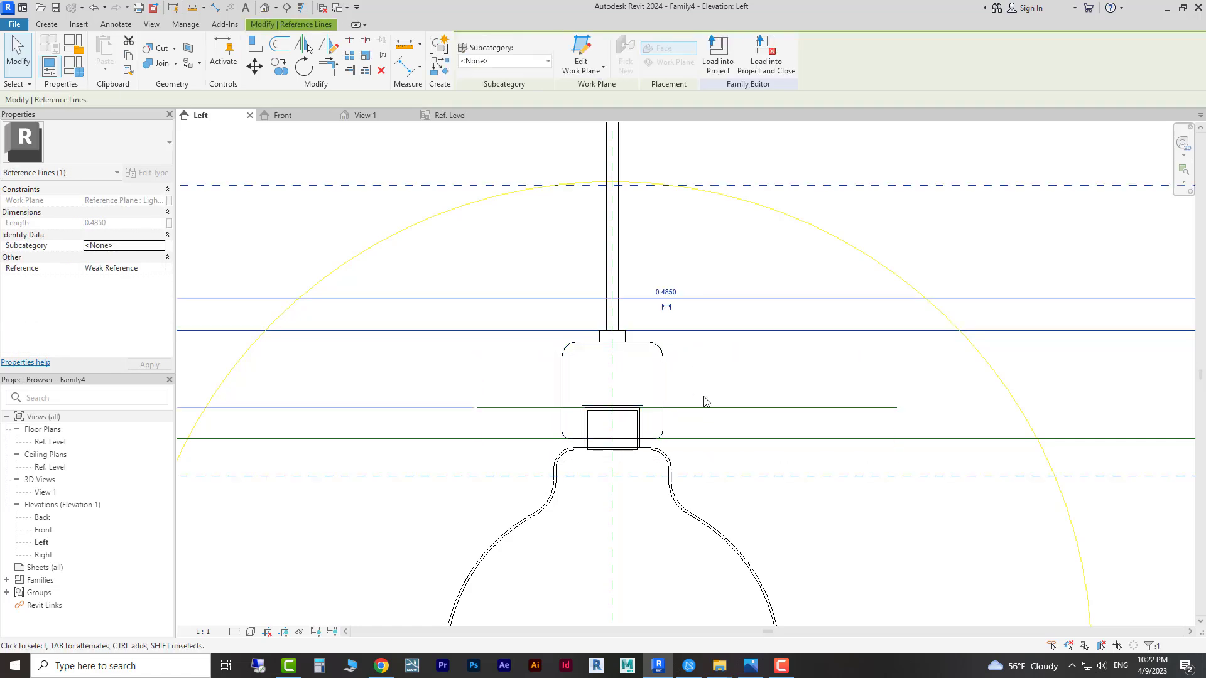
pyautogui.scroll(-4, 704, 401)
pyautogui.click(1072, 414)
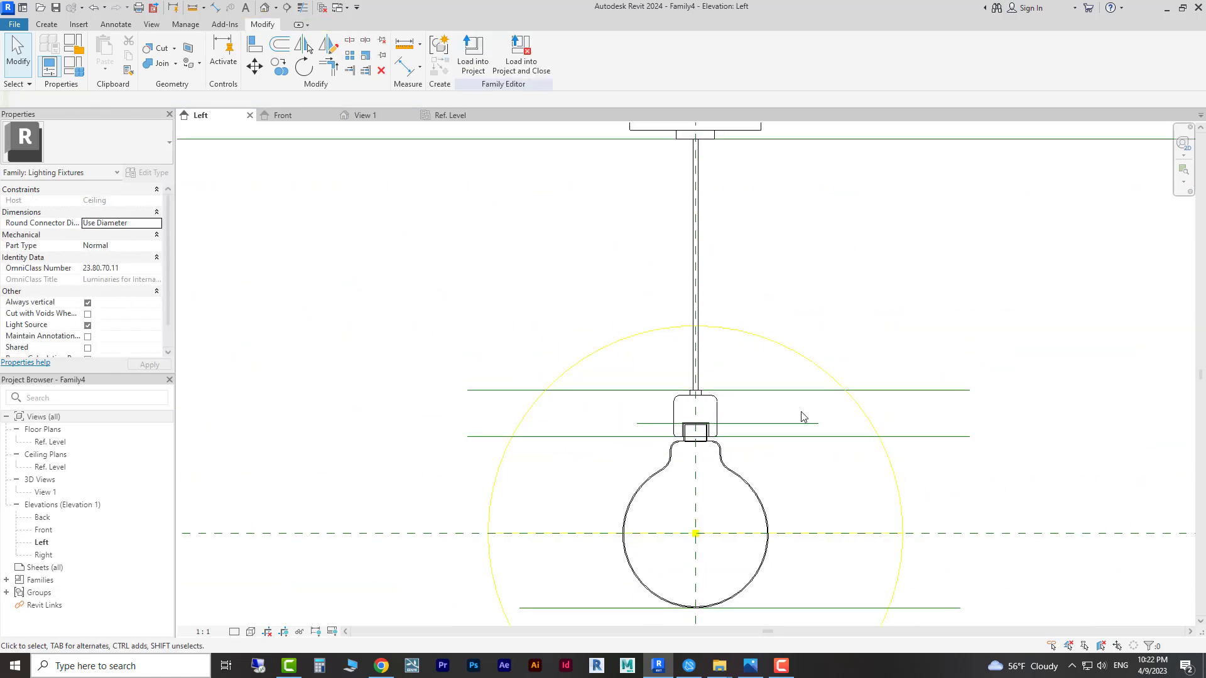
pyautogui.click(747, 396)
pyautogui.moveTo(747, 395); pyautogui.dragTo(743, 388)
pyautogui.scroll(2, 742, 388)
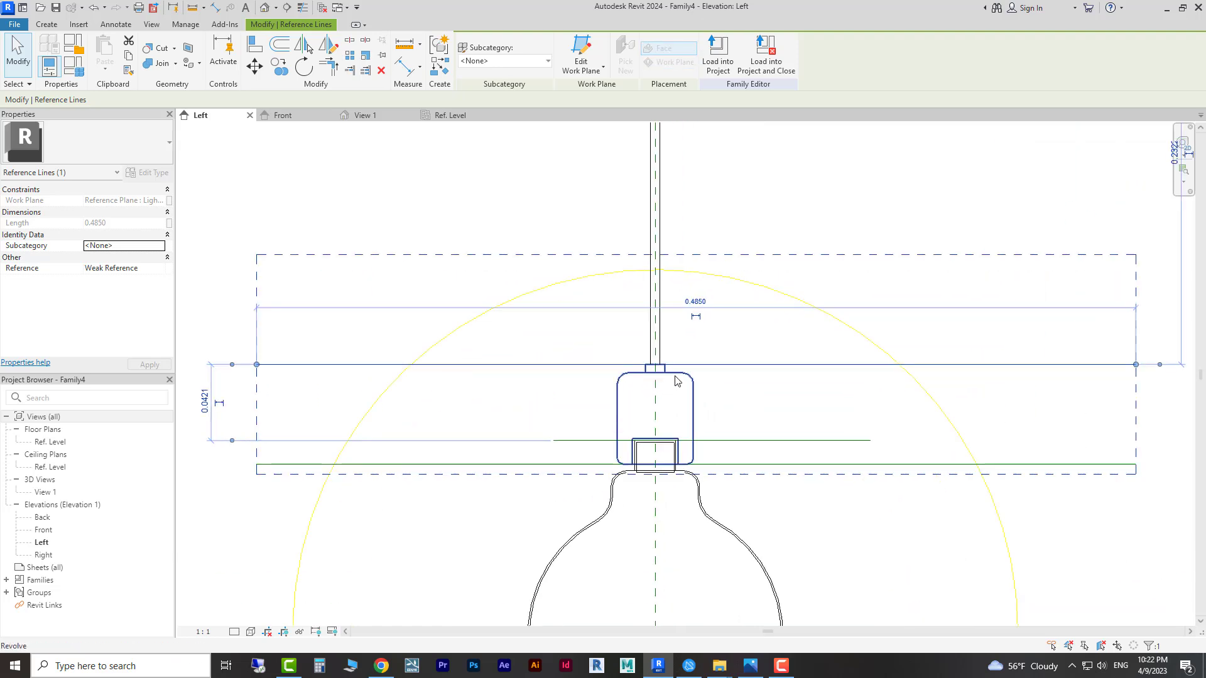
# Step: Edit the socket revolve sketch, nudge its top arc and line down, and finish the revolve
pyautogui.doubleClick(676, 381)
pyautogui.scroll(3, 636, 369)
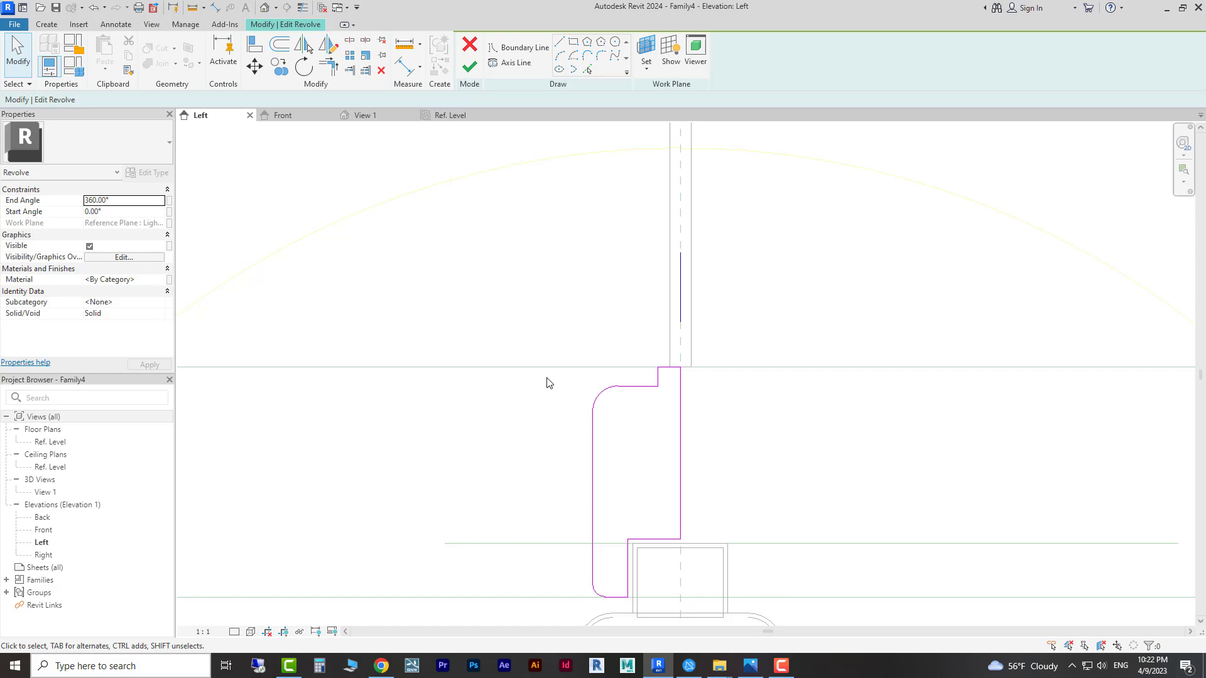
pyautogui.moveTo(545, 377); pyautogui.dragTo(668, 417)
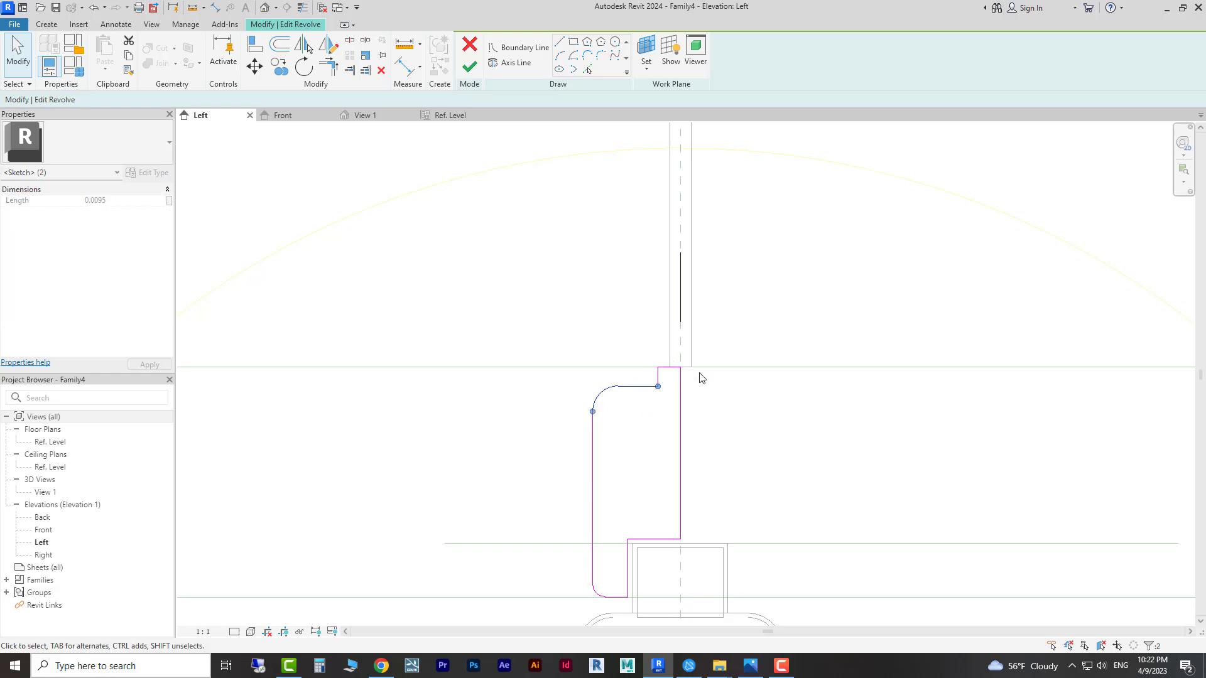
pyautogui.press('Down')
pyautogui.press('Down')
pyautogui.press('Down')
pyautogui.press('Down')
pyautogui.press('Down')
pyautogui.press('Down')
pyautogui.click(579, 295)
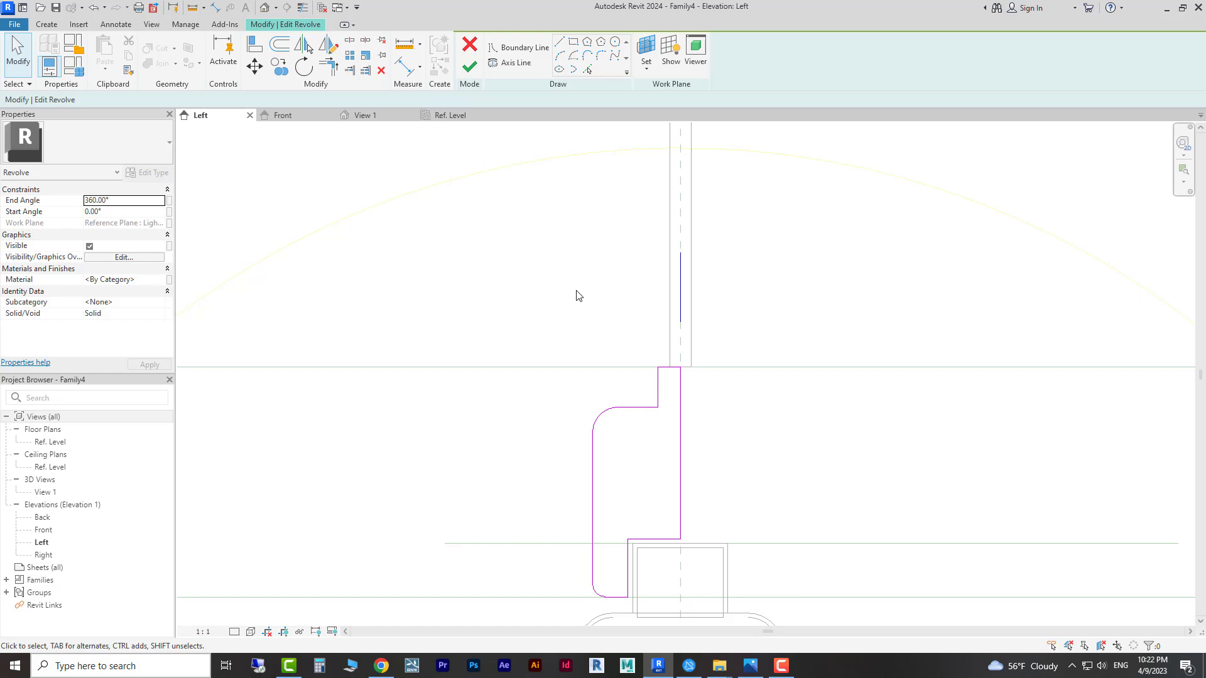
pyautogui.click(469, 66)
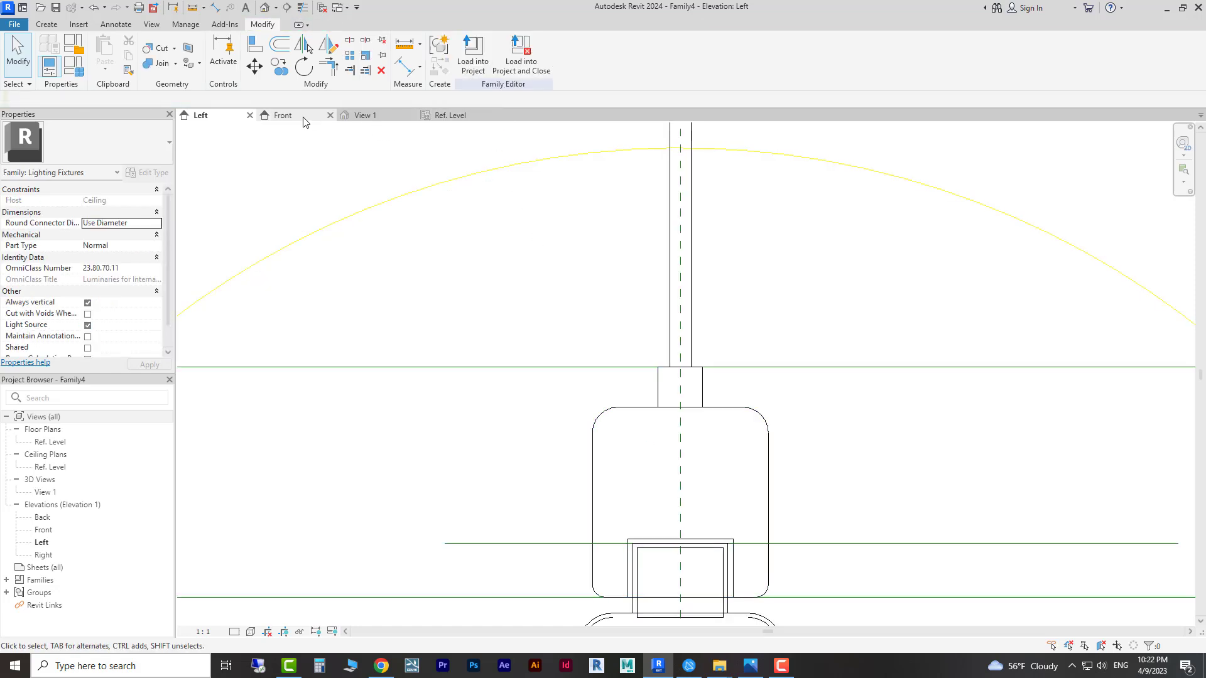
# Step: In the Front elevation, draw a horizontal reference line at the bulb cap
pyautogui.click(283, 115)
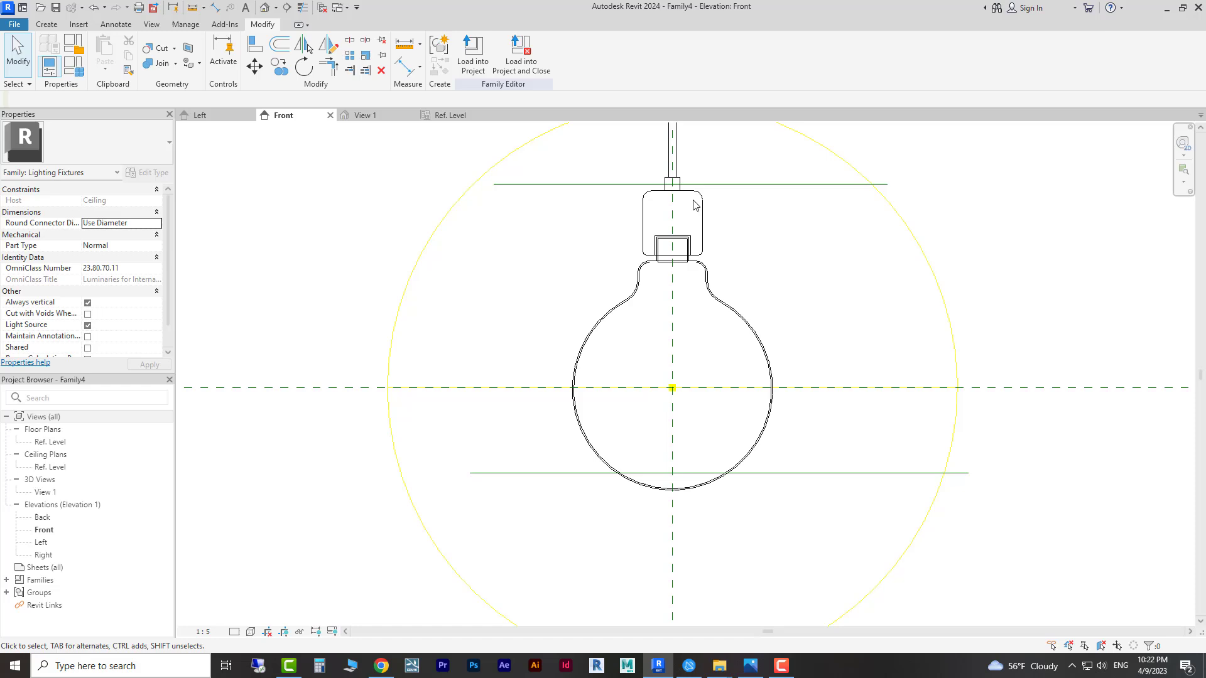
pyautogui.click(712, 184)
pyautogui.scroll(4, 622, 167)
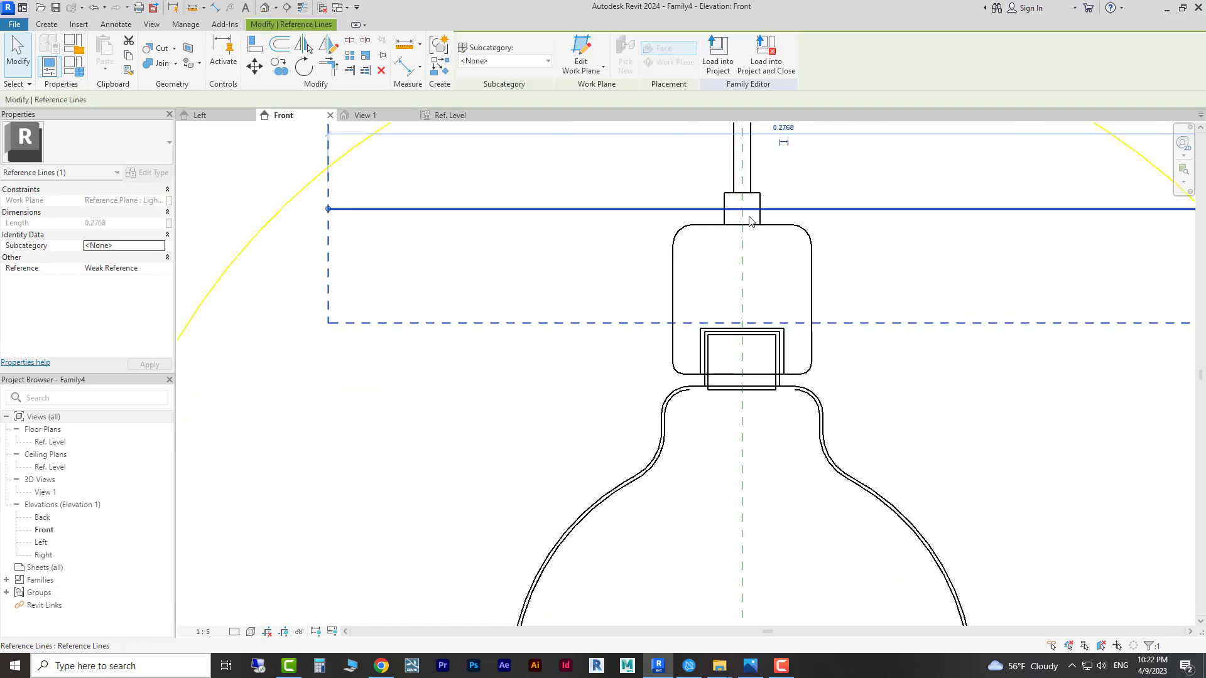
pyautogui.click(907, 261)
pyautogui.moveTo(677, 291); pyautogui.dragTo(546, 304, button='middle')
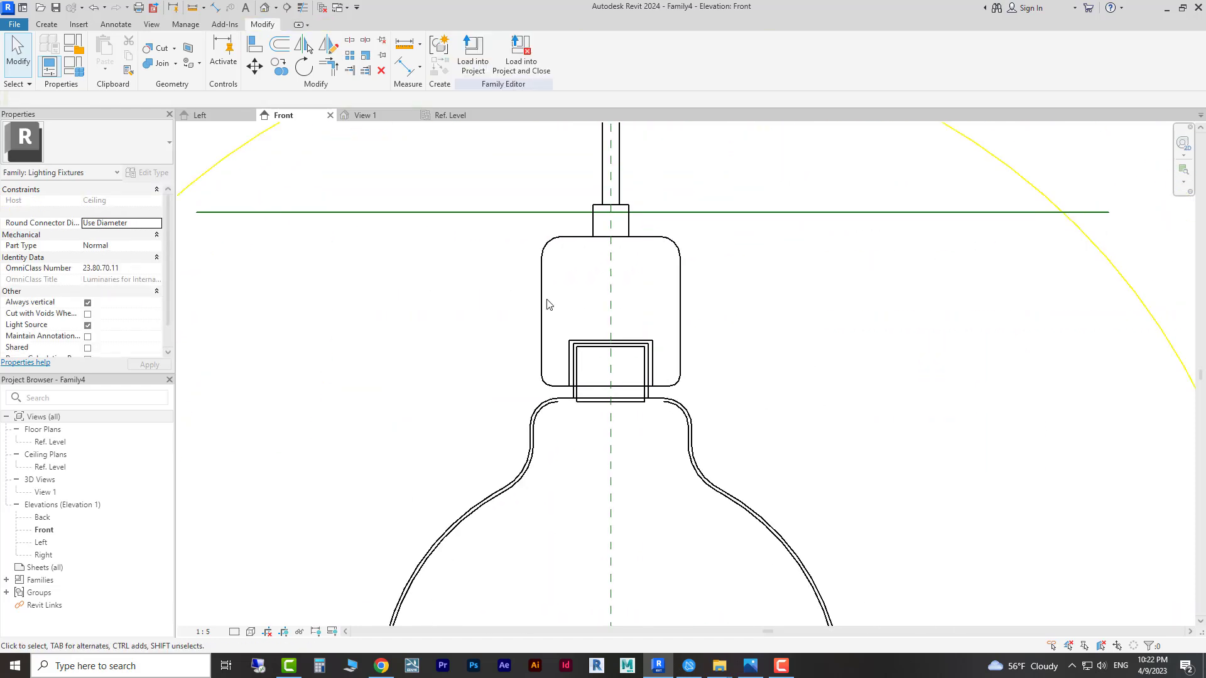
pyautogui.click(47, 25)
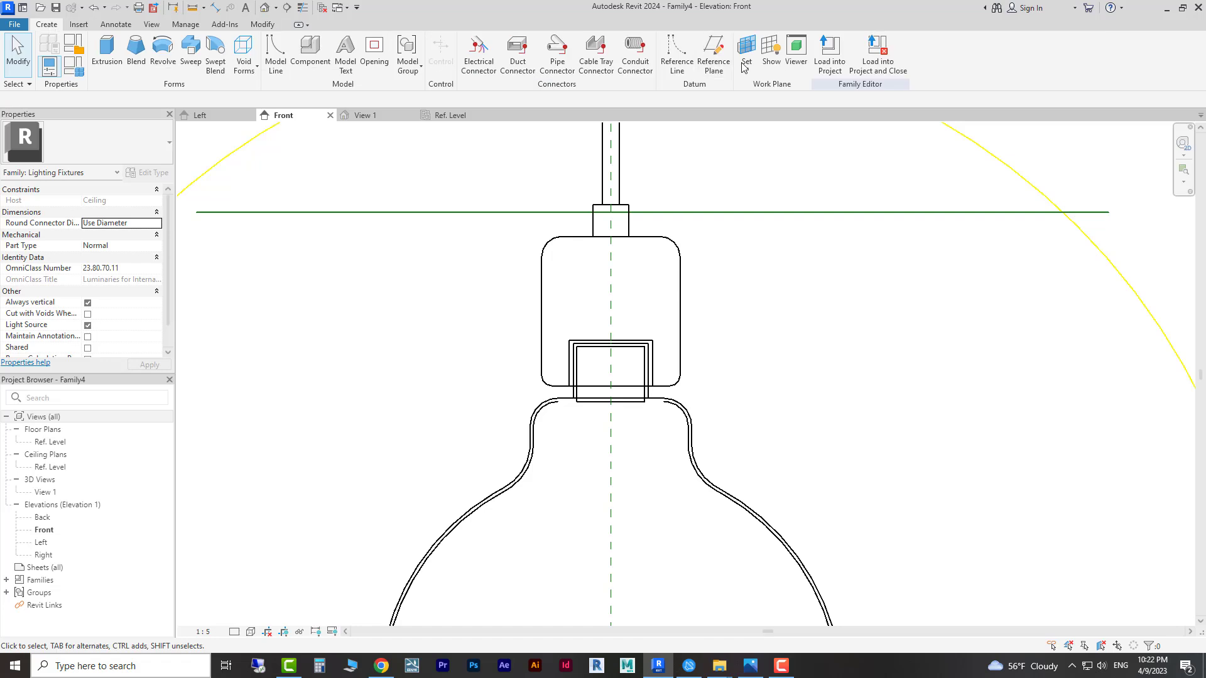
pyautogui.click(677, 54)
pyautogui.click(198, 230)
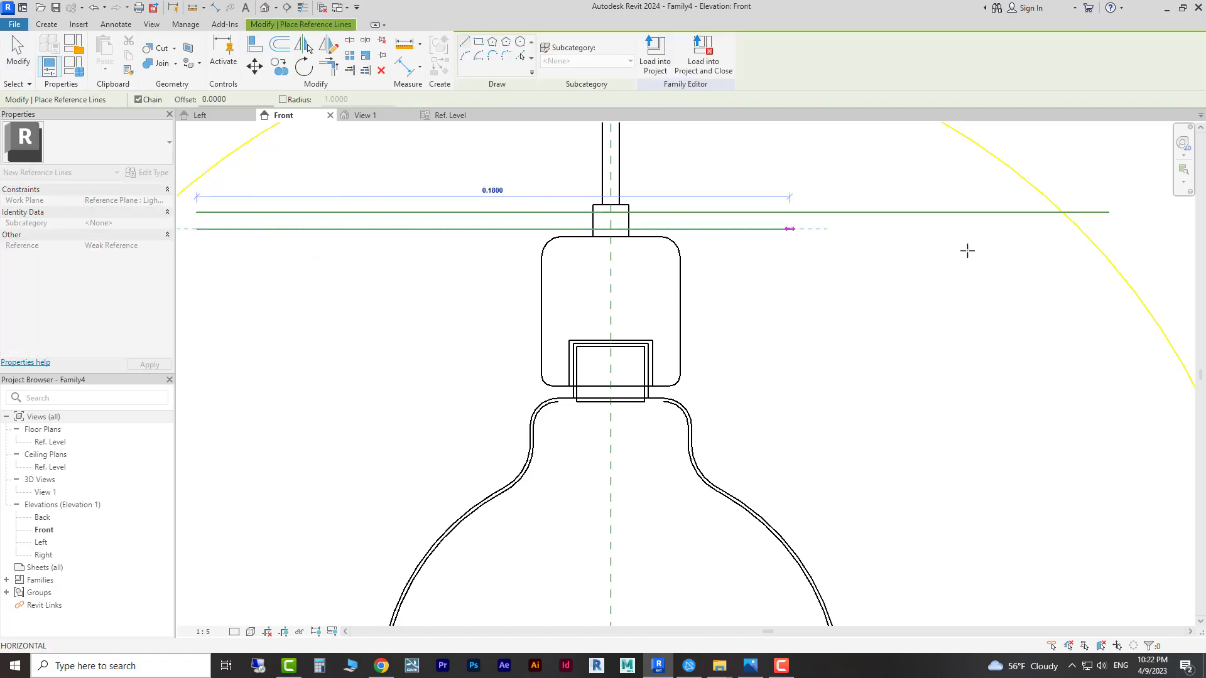
pyautogui.click(1113, 230)
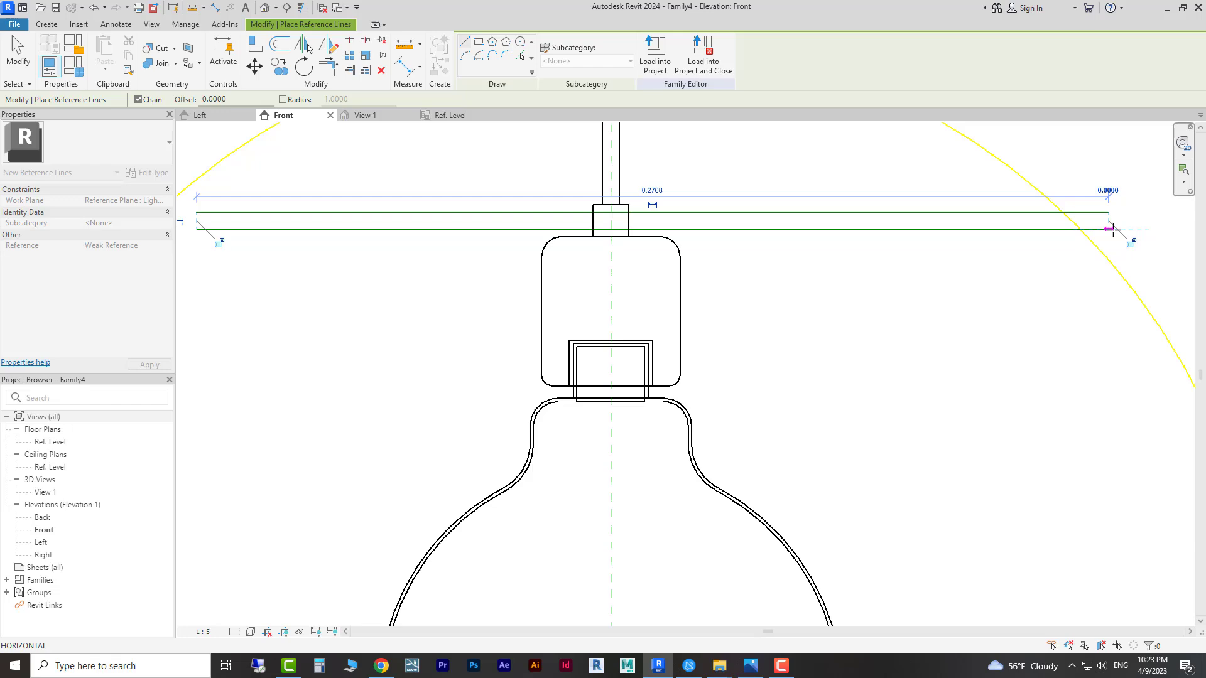
pyautogui.press('Escape')
pyautogui.press('Escape')
pyautogui.scroll(-3, 979, 264)
pyautogui.scroll(-2, 857, 243)
pyautogui.moveTo(967, 231); pyautogui.dragTo(867, 231, button='middle')
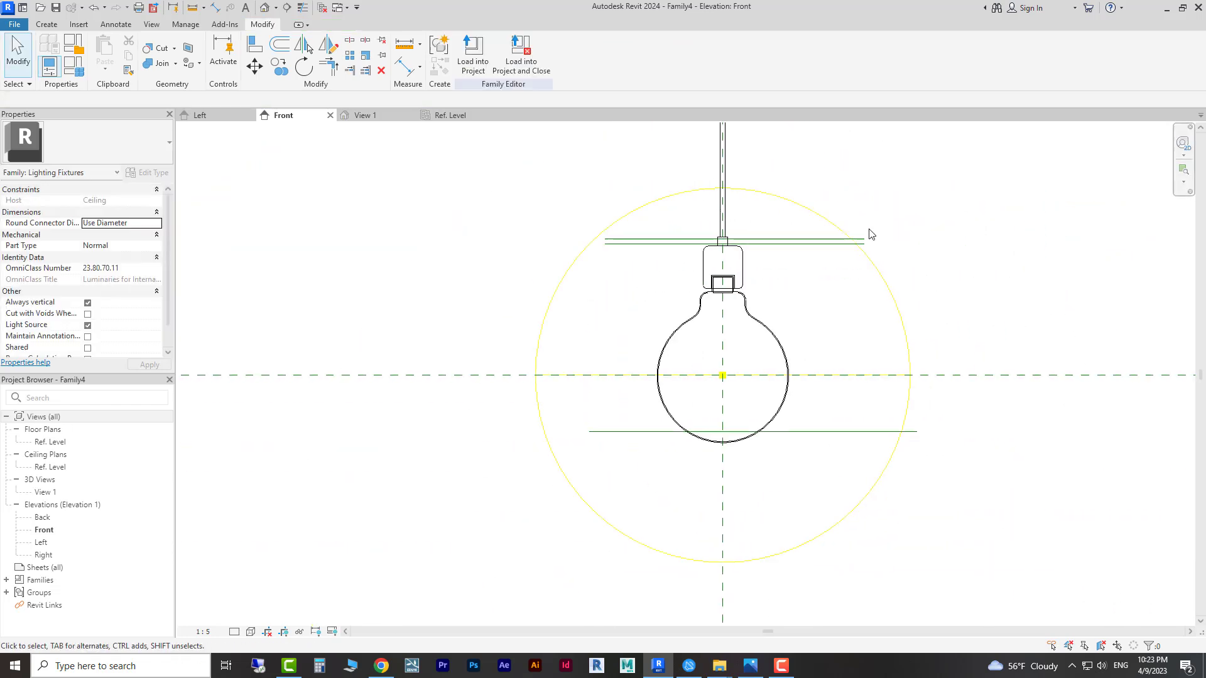
# Step: Stretch the top reference line's ends outward, right end to 0.3200
pyautogui.click(863, 237)
pyautogui.scroll(2, 851, 245)
pyautogui.scroll(1, 851, 245)
pyautogui.moveTo(875, 243); pyautogui.dragTo(945, 242)
pyautogui.moveTo(420, 242); pyautogui.dragTo(282, 242)
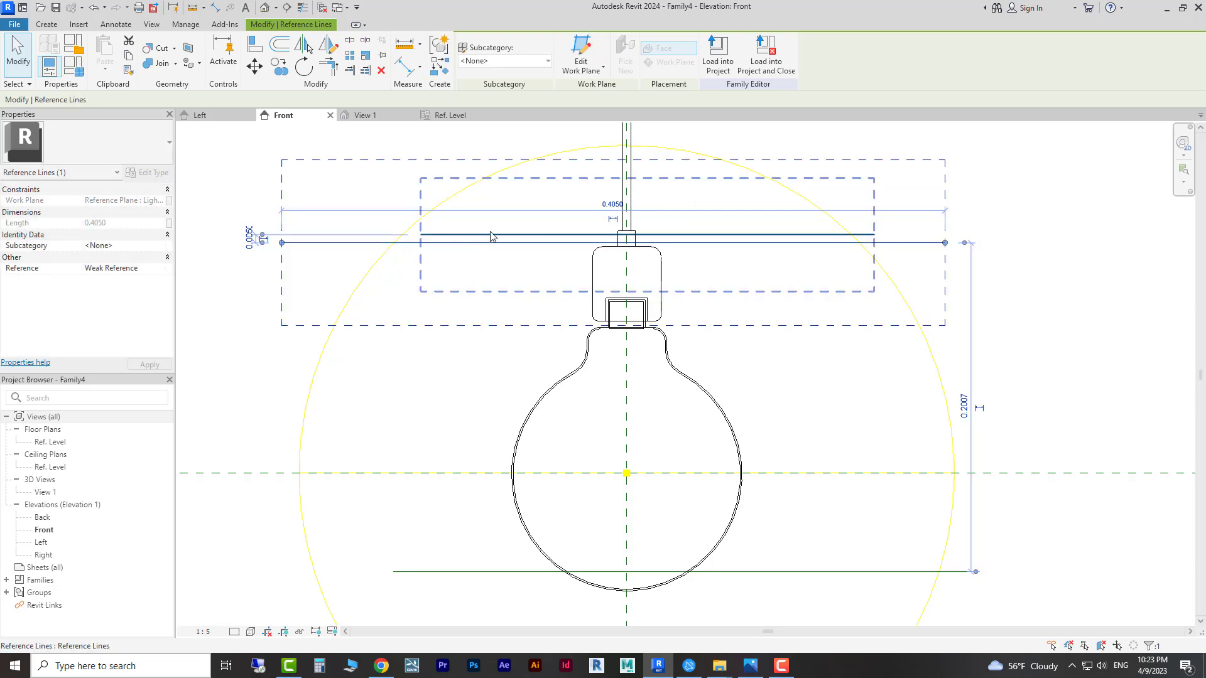
# Step: Draw another horizontal reference line at the cap and extend its right end
pyautogui.press('Return')
pyautogui.click(309, 235)
pyautogui.click(888, 234)
pyautogui.press('Escape')
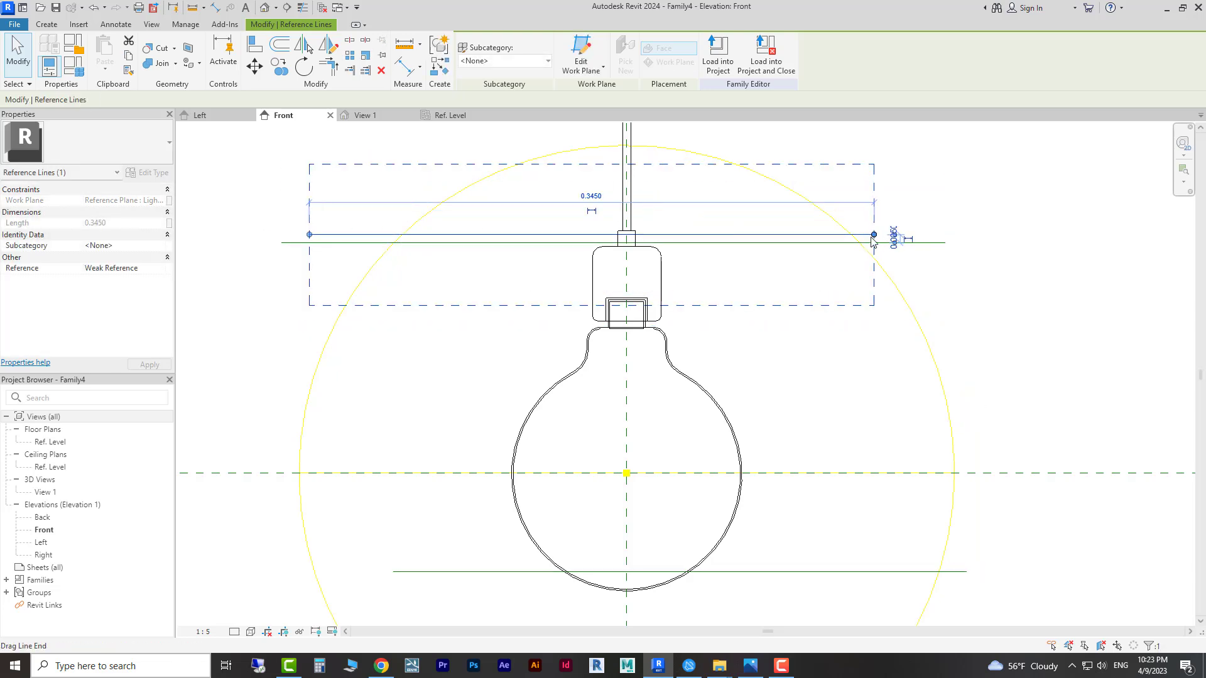
pyautogui.moveTo(888, 235); pyautogui.dragTo(945, 234)
pyautogui.click(1134, 288)
# Step: Lengthen the lower reference line on both ends, left side to 0.4300
pyautogui.scroll(-3, 497, 302)
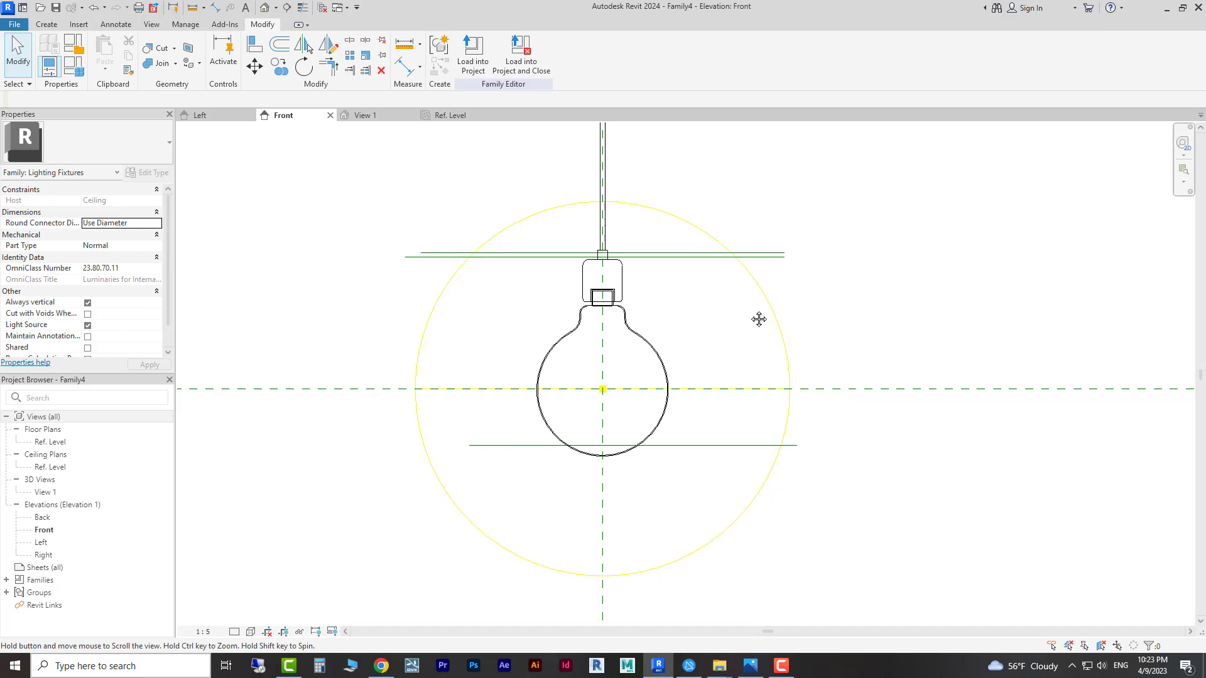
pyautogui.click(555, 439)
pyautogui.moveTo(540, 439); pyautogui.dragTo(464, 439)
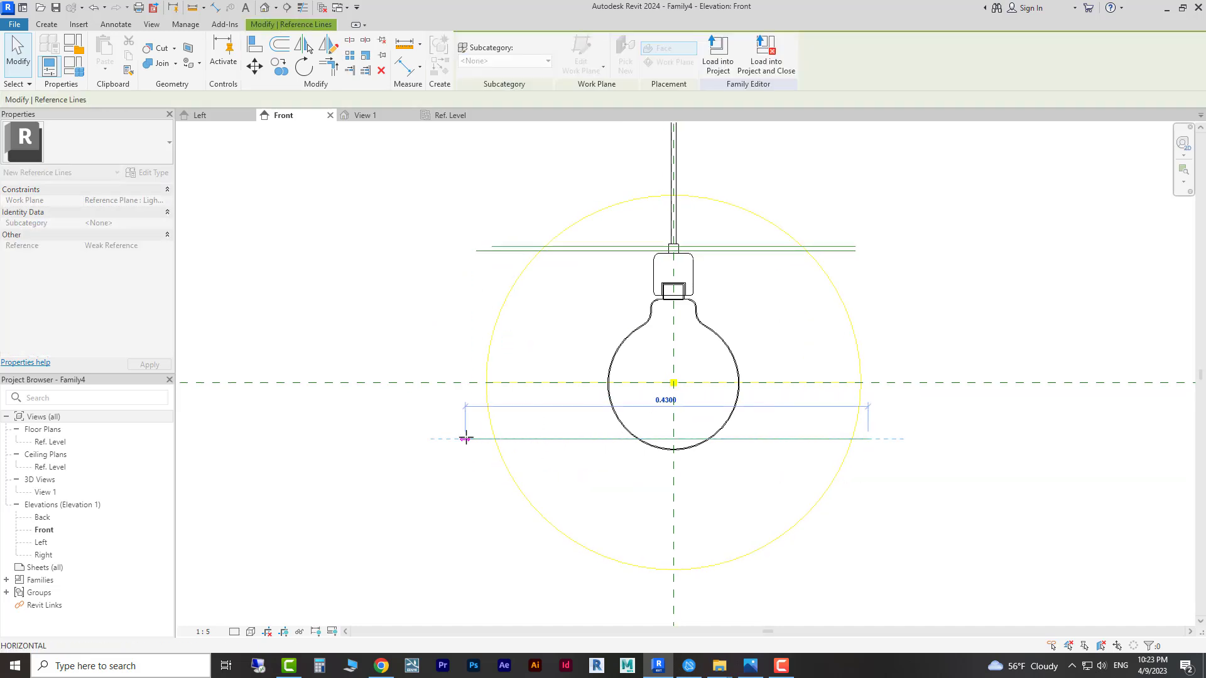
pyautogui.moveTo(868, 440); pyautogui.dragTo(890, 440)
pyautogui.click(1103, 463)
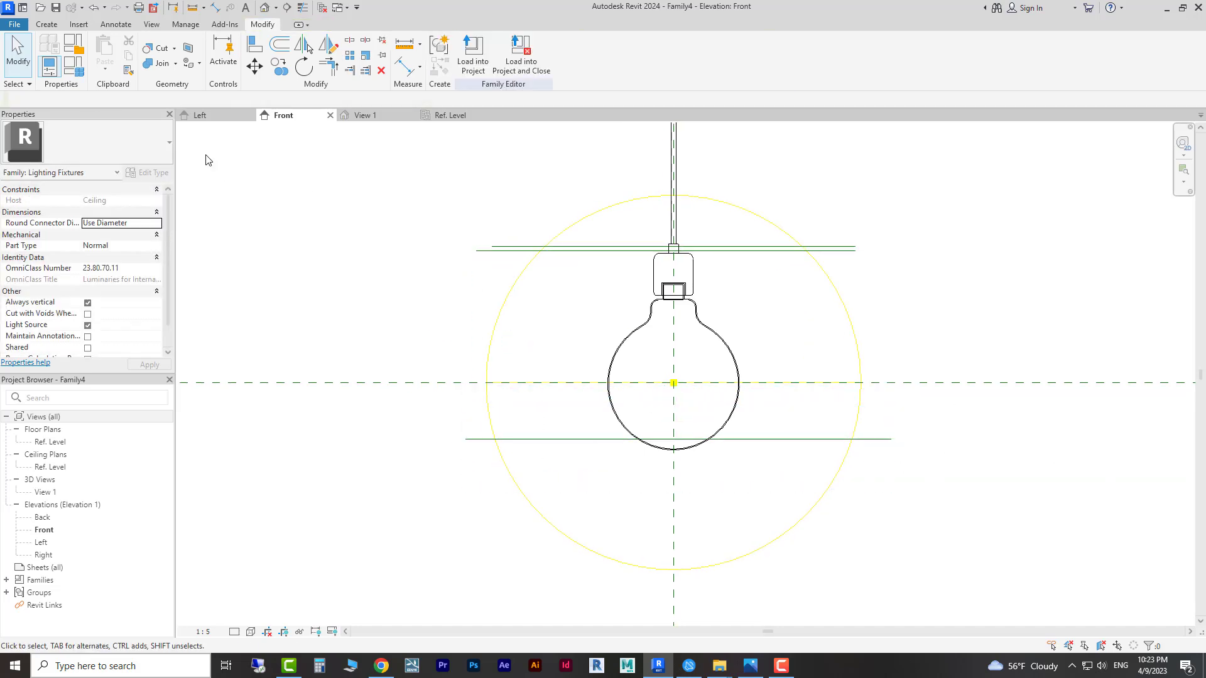
# Step: Draw a reference line right of the bulb, then delete it because it came out slanted
pyautogui.click(47, 25)
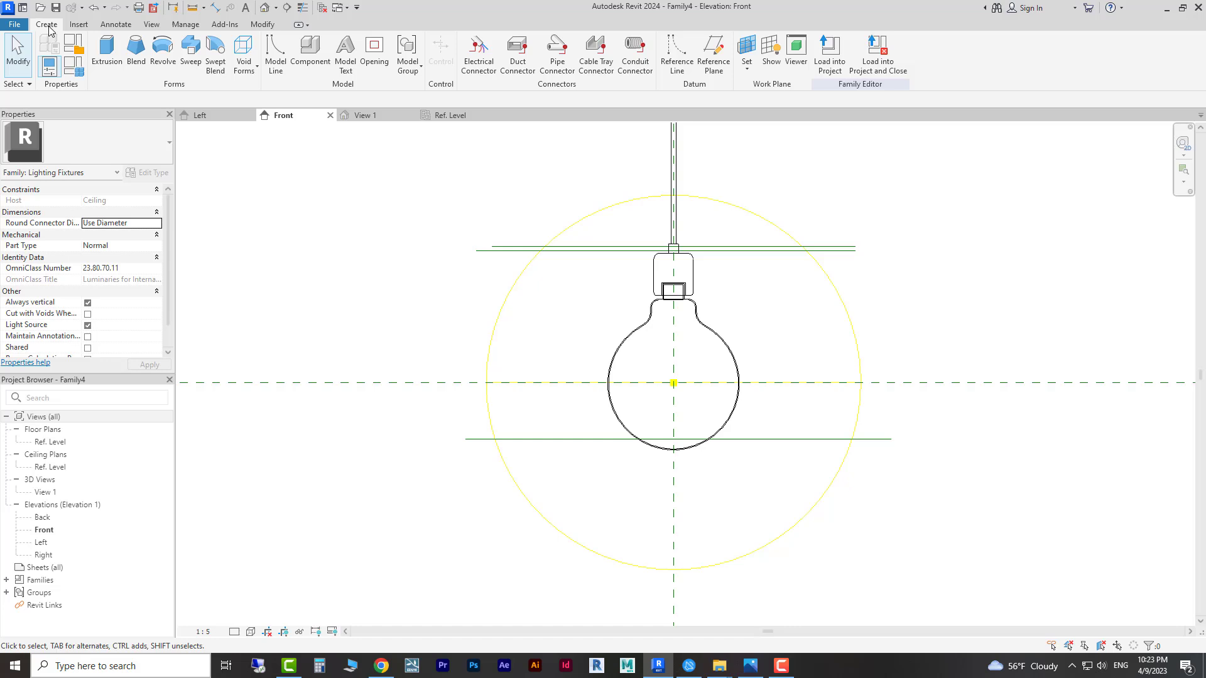
pyautogui.click(683, 67)
pyautogui.click(779, 191)
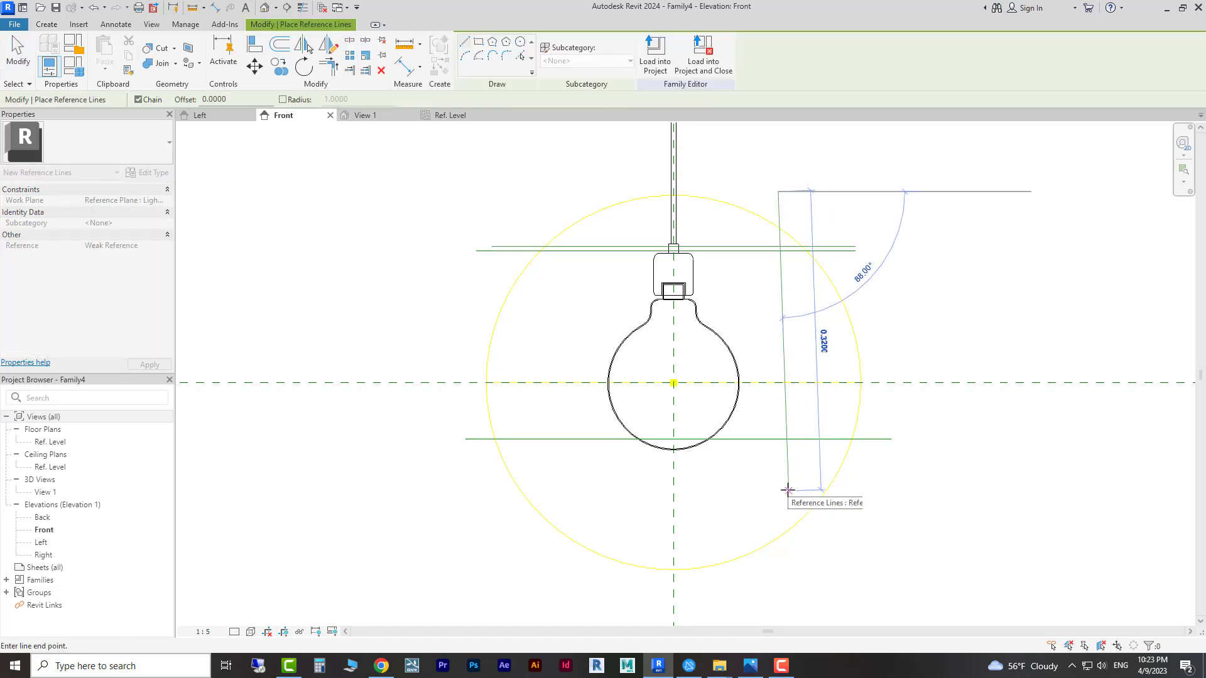
pyautogui.click(788, 489)
pyautogui.press('Escape')
pyautogui.press('Escape')
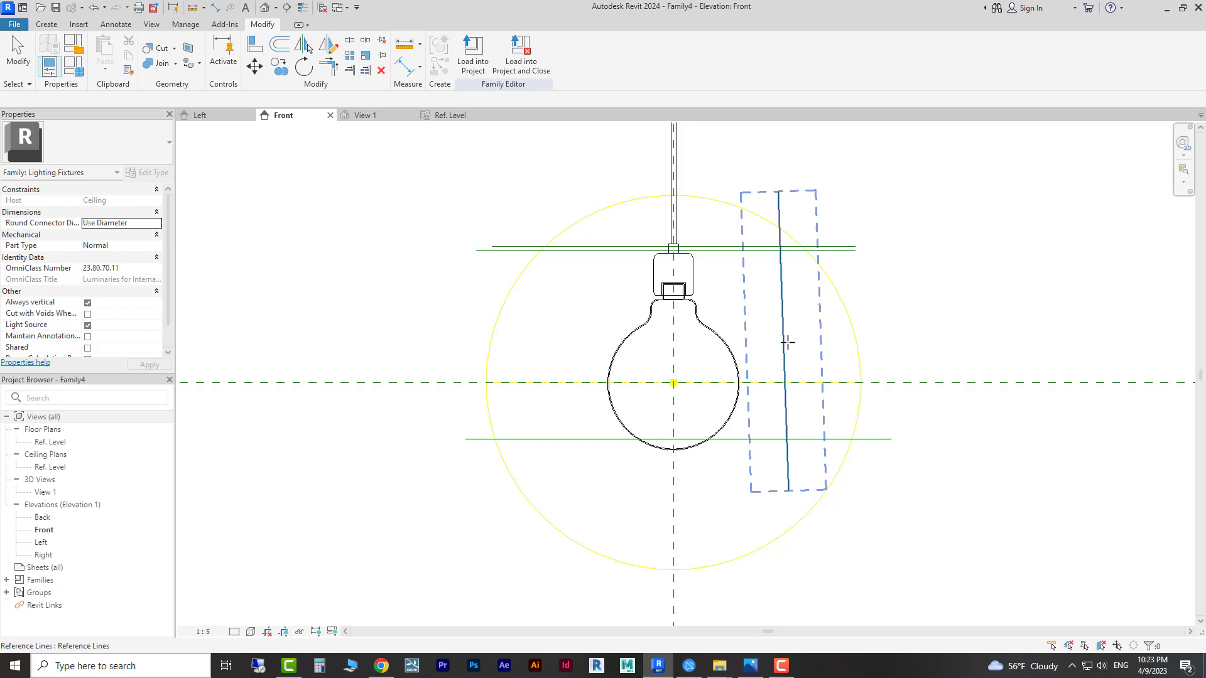
pyautogui.click(783, 344)
pyautogui.press('Delete')
# Step: Draw a vertical reference line to the right of the bulb
pyautogui.click(47, 24)
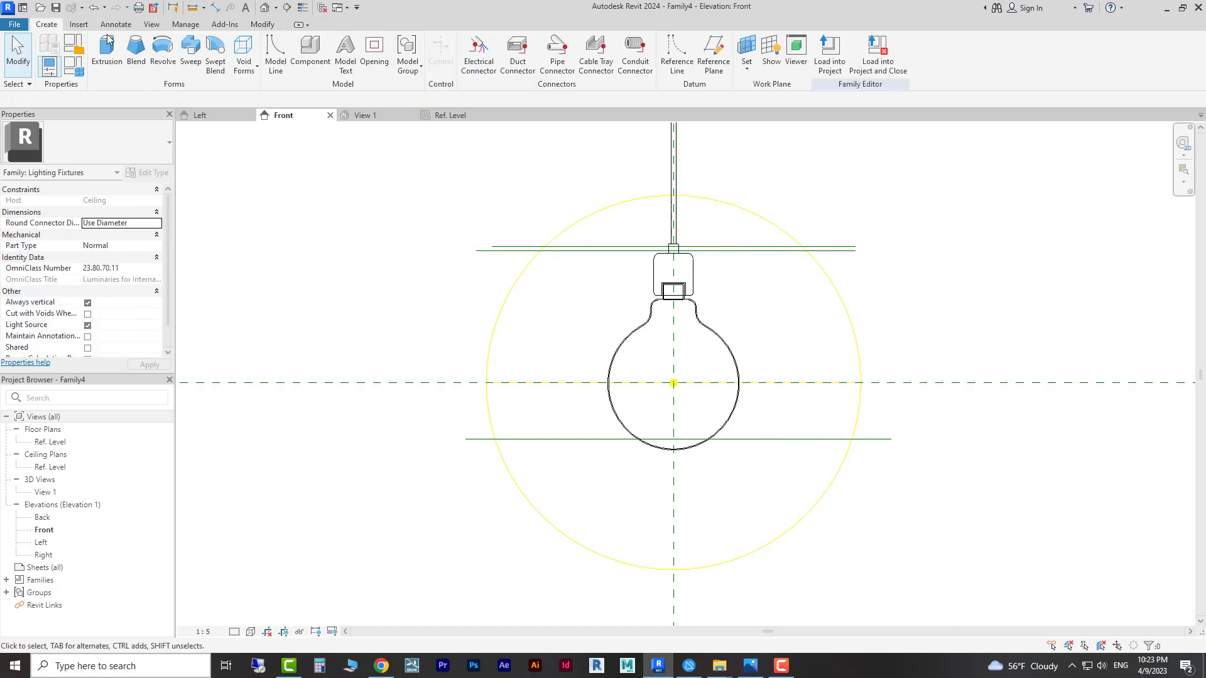
pyautogui.click(681, 56)
pyautogui.click(803, 207)
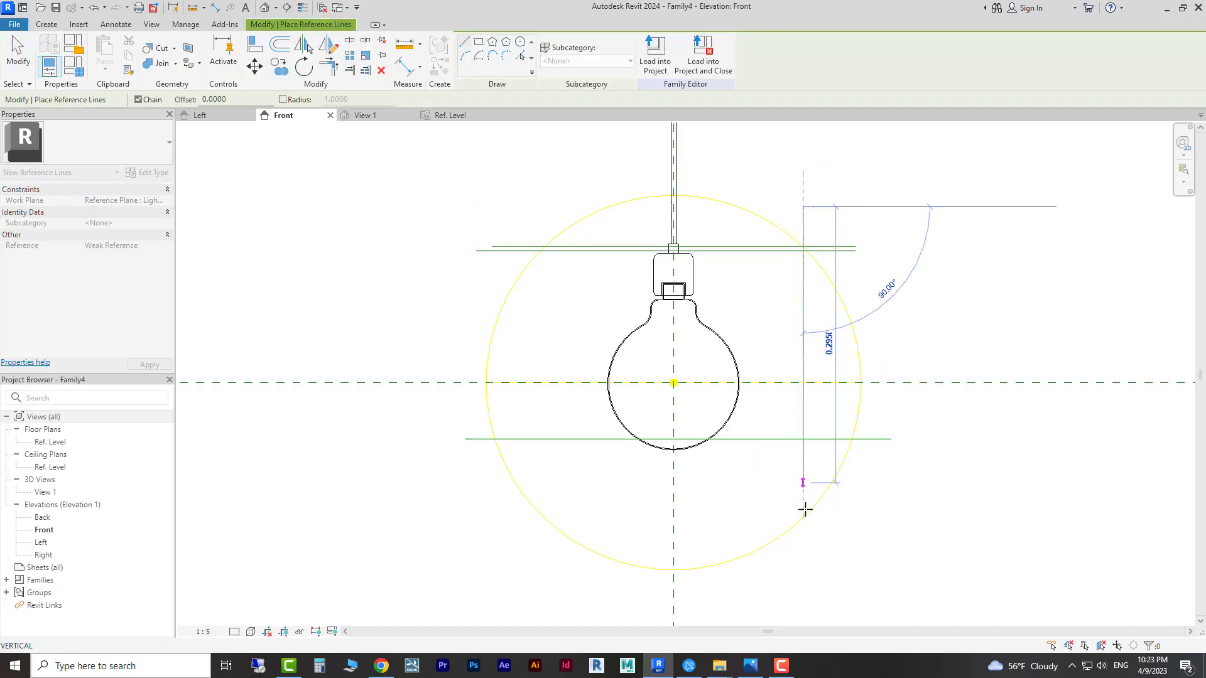
pyautogui.click(803, 520)
pyautogui.press('Escape')
pyautogui.press('Escape')
# Step: Mirror the vertical reference line to the left across an axis through the bulb's centre
pyautogui.click(804, 340)
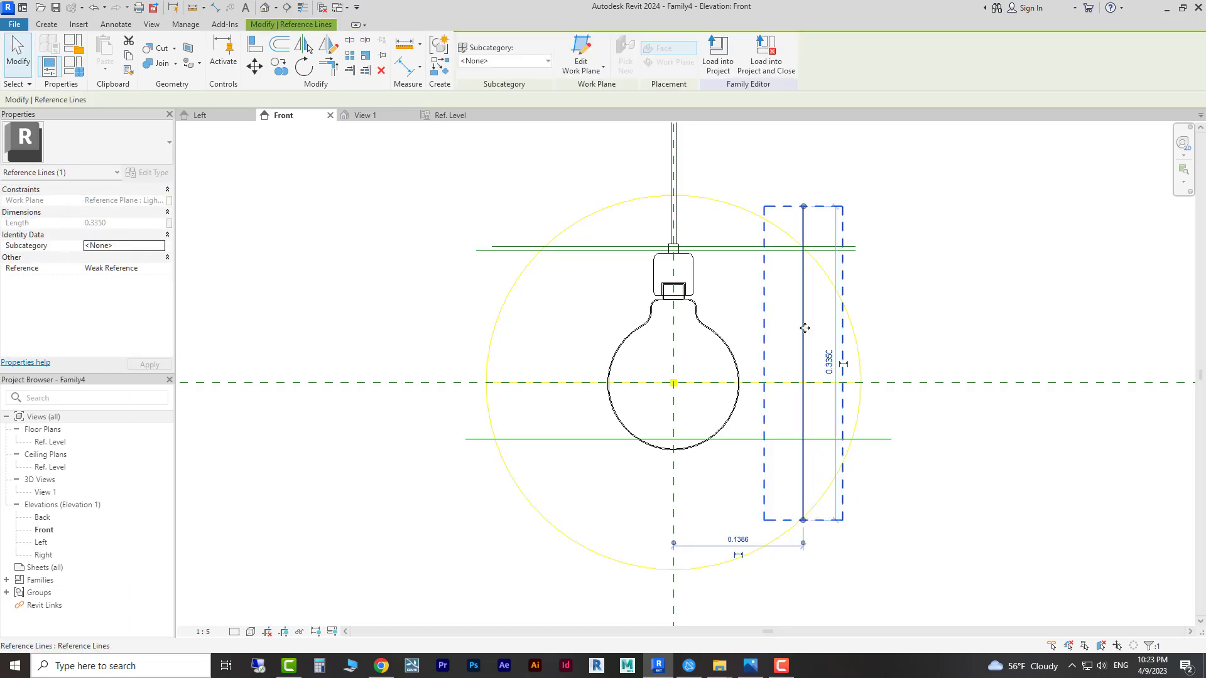
pyautogui.click(327, 45)
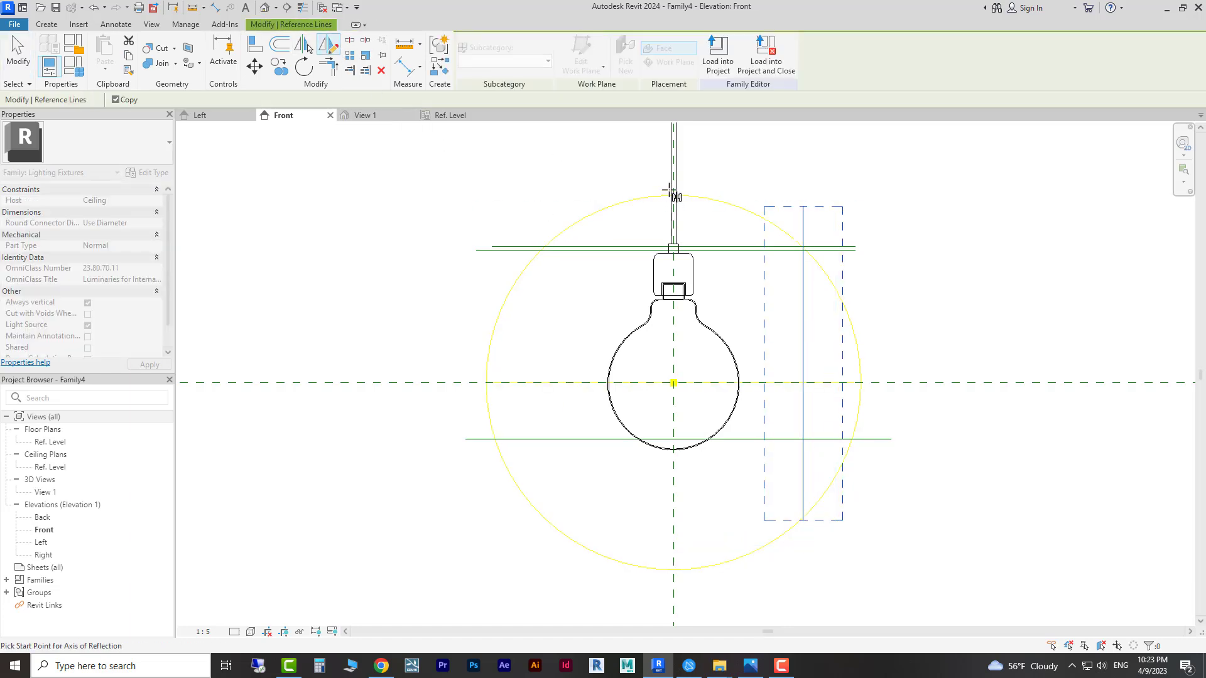
pyautogui.click(673, 183)
pyautogui.click(676, 220)
pyautogui.press('Escape')
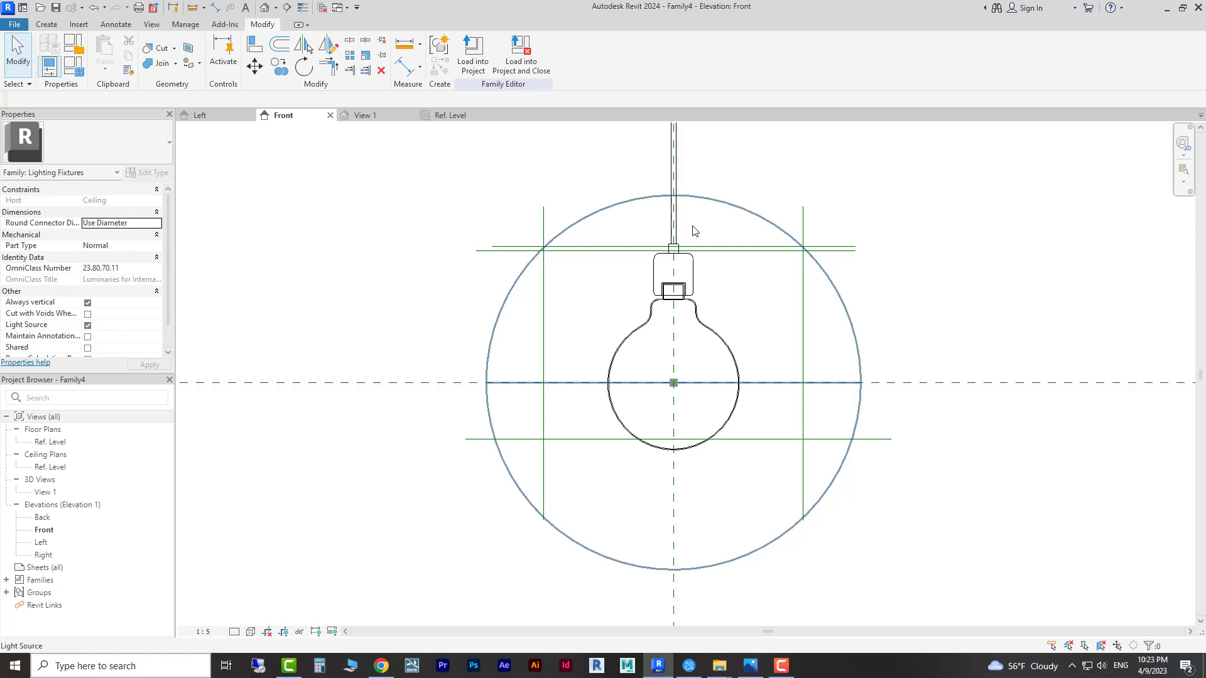
# Step: Select the bottom reference line to inspect it, then deselect it
pyautogui.scroll(2, 892, 333)
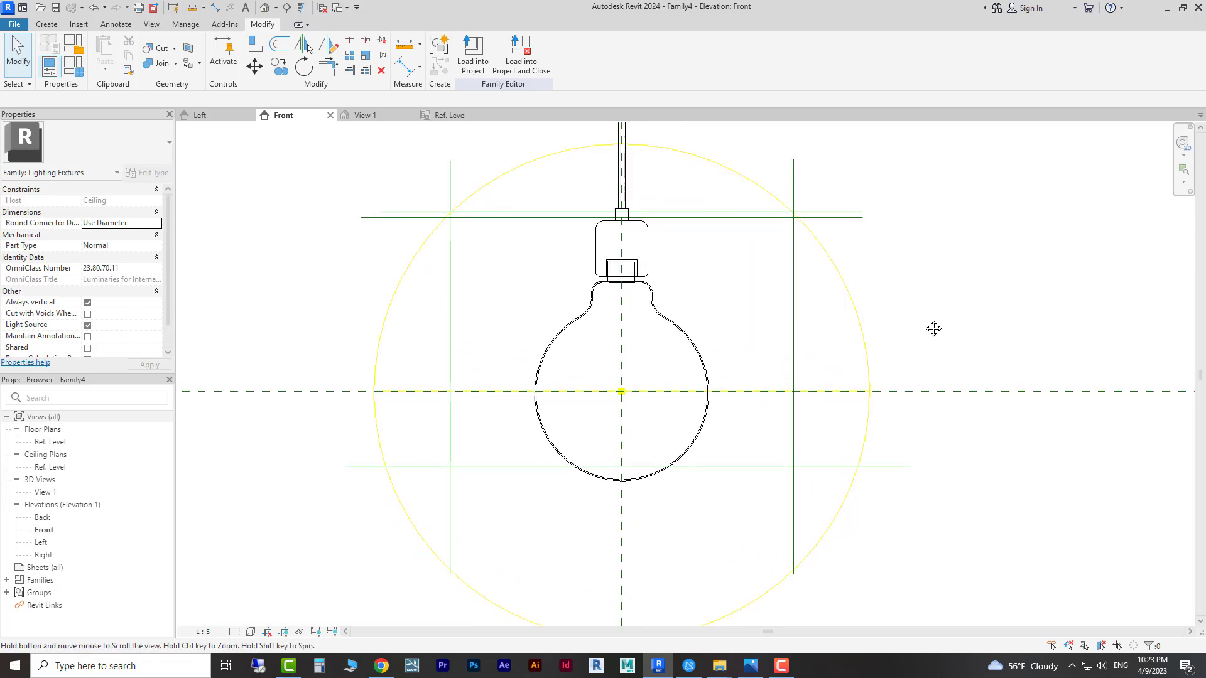
pyautogui.click(767, 468)
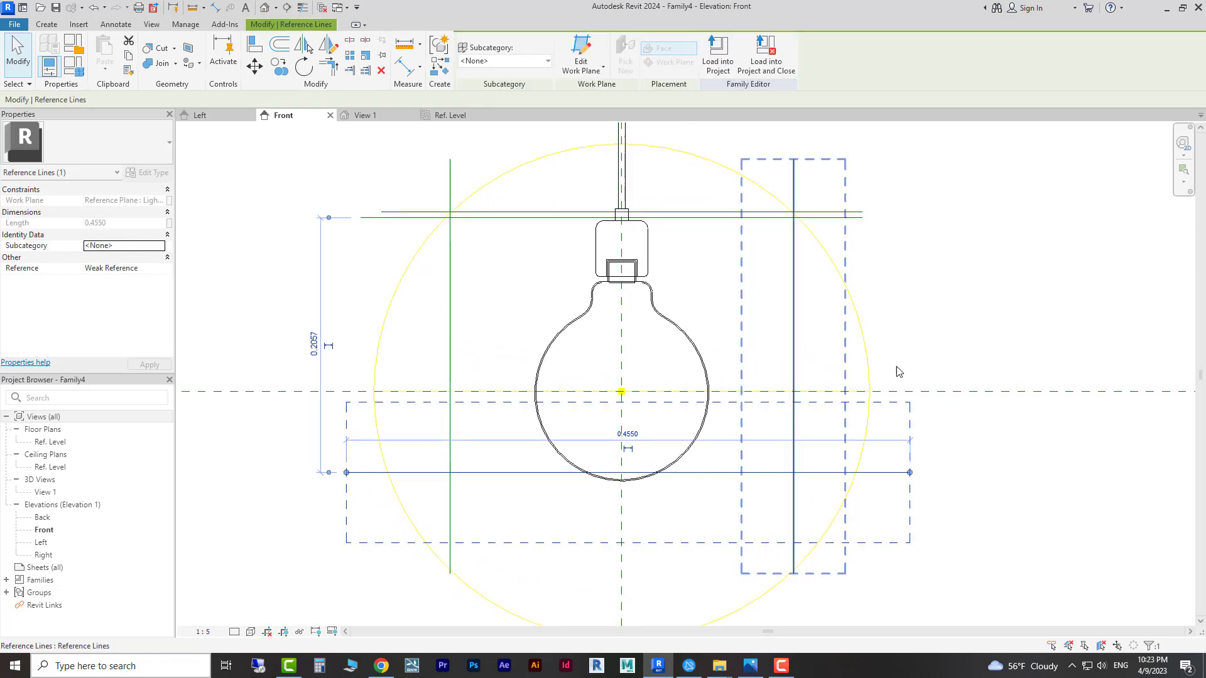
pyautogui.press('Escape')
pyautogui.scroll(-1, 695, 339)
pyautogui.scroll(-2, 695, 339)
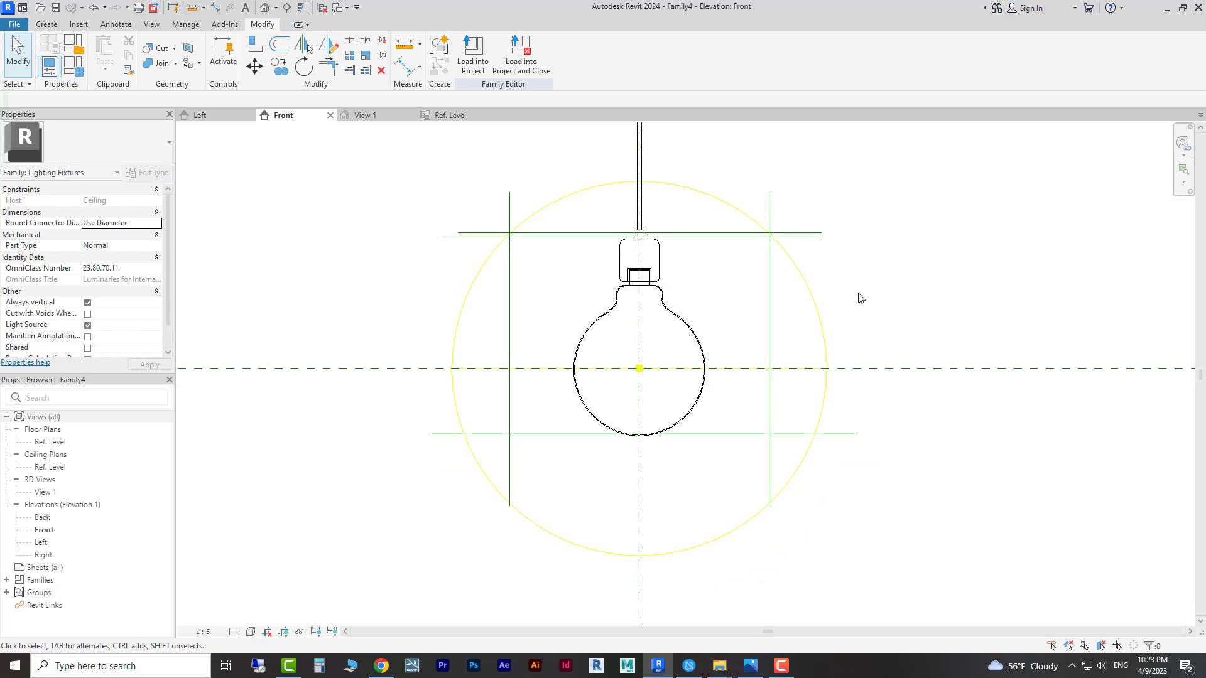
# Step: Start an extrusion and draw a rectangle on the reference line intersections, locking all four edges
pyautogui.click(45, 25)
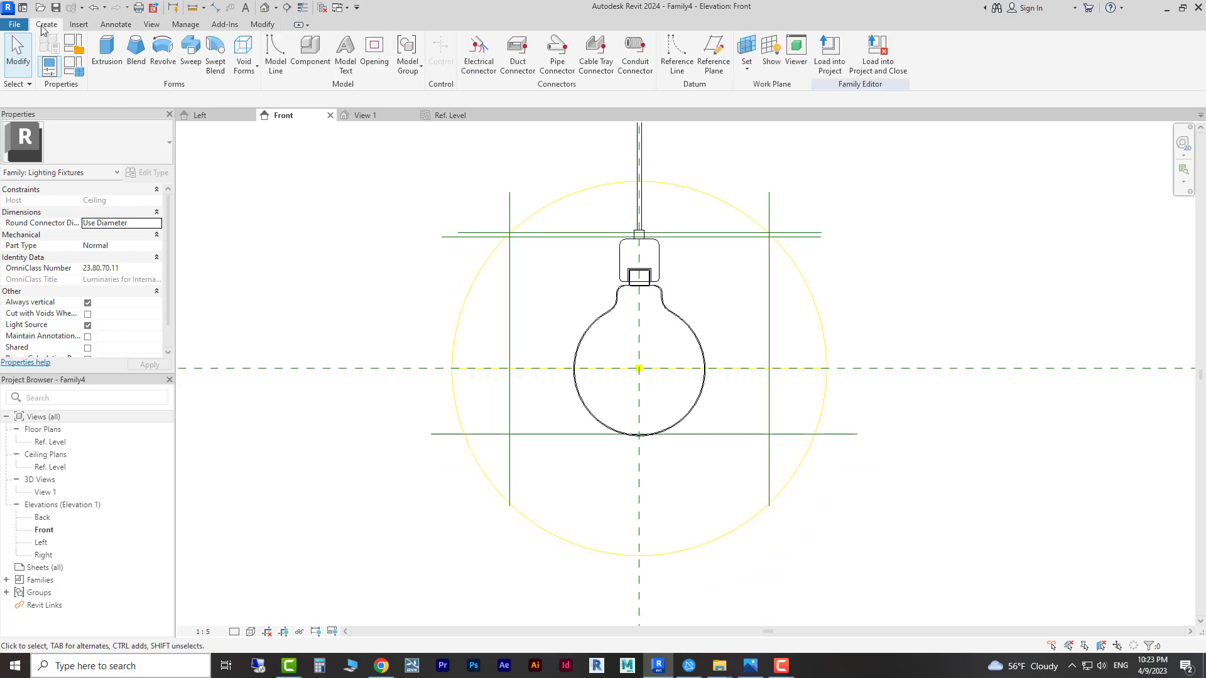
pyautogui.click(107, 50)
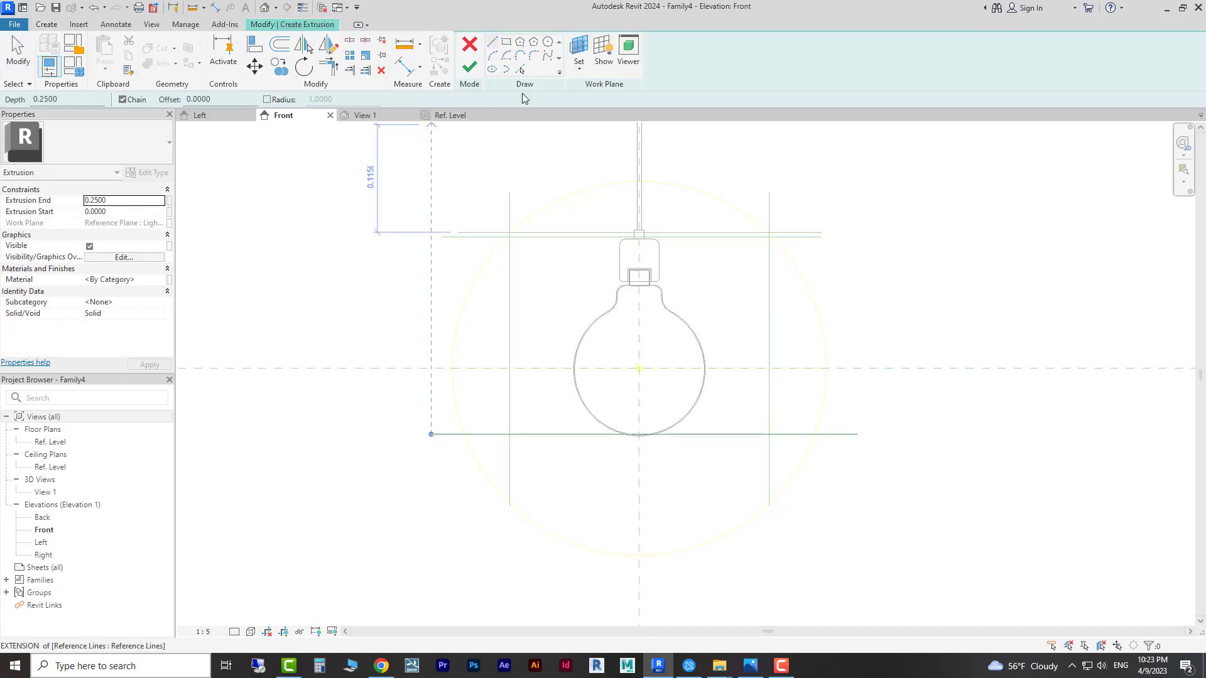
pyautogui.click(506, 43)
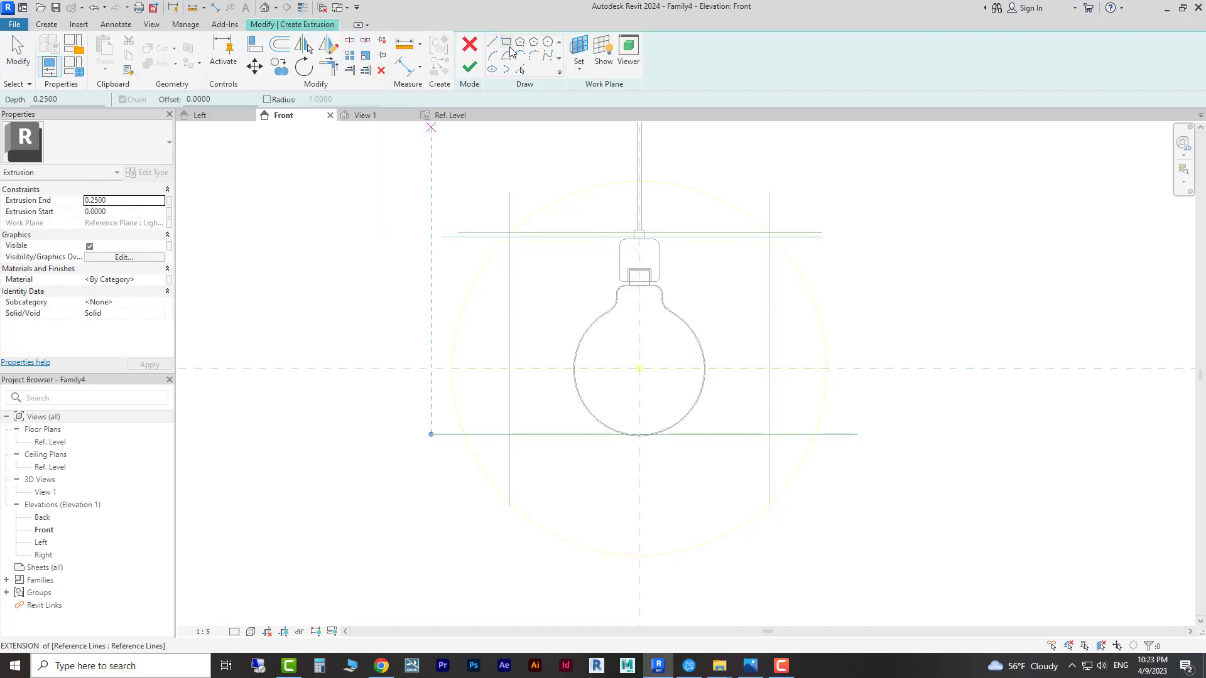
pyautogui.scroll(3, 653, 299)
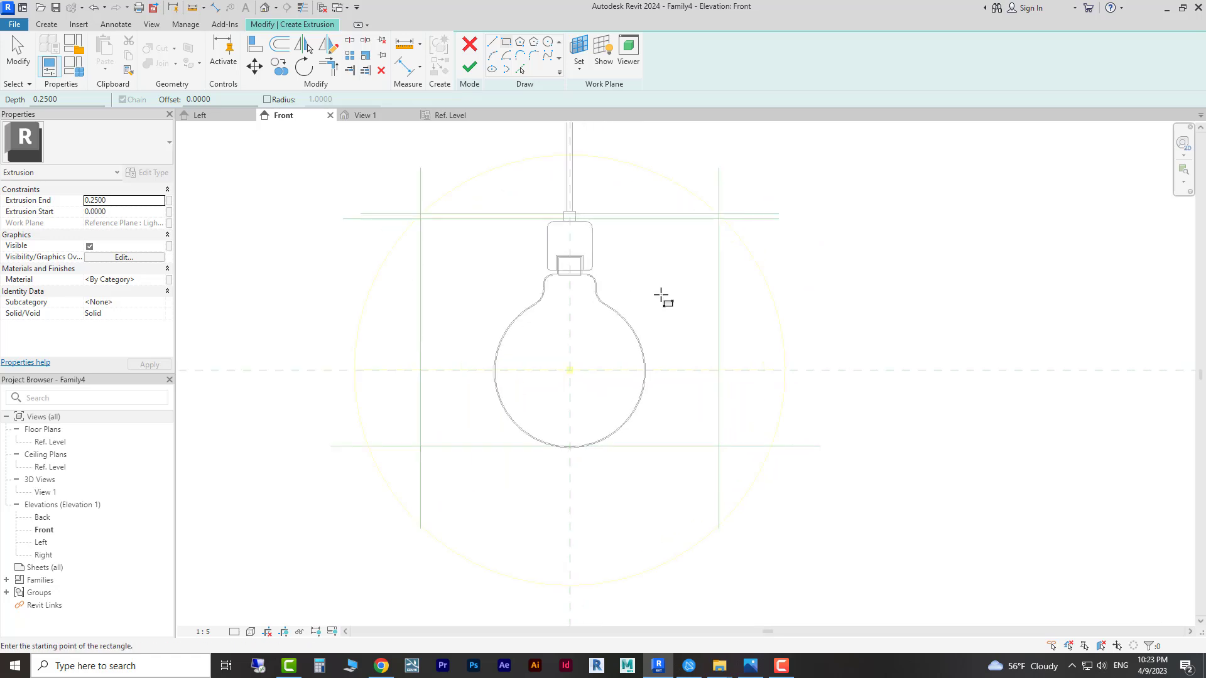
pyautogui.click(383, 201)
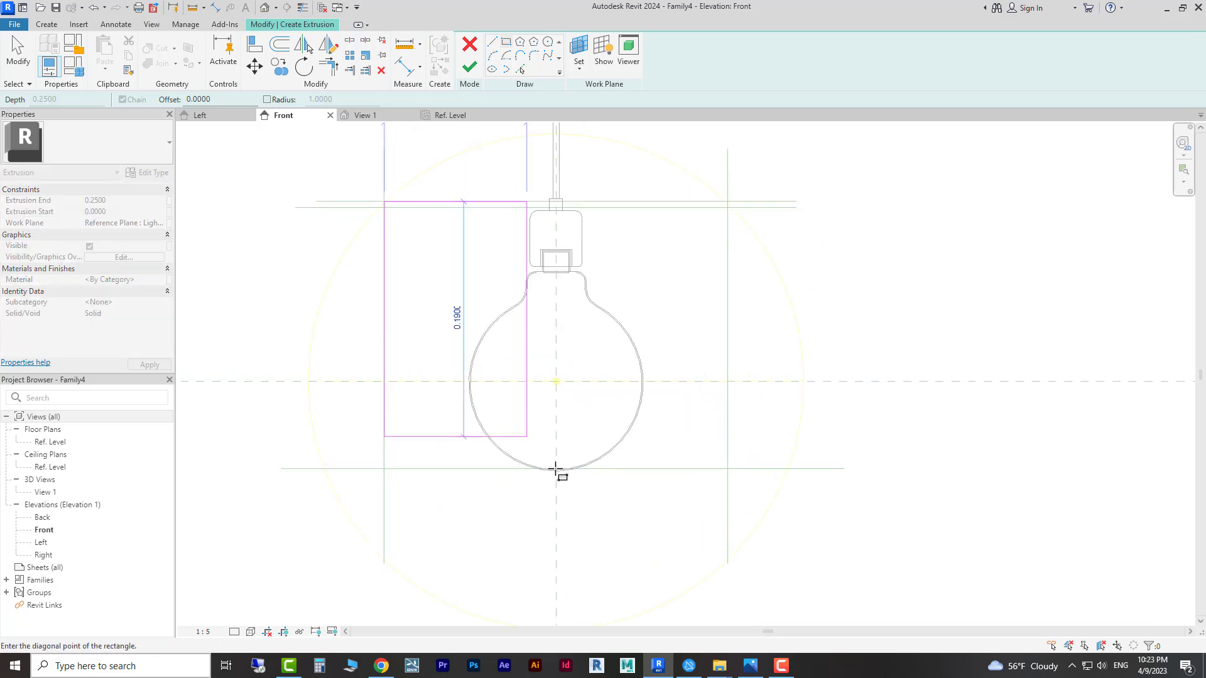
pyautogui.click(727, 469)
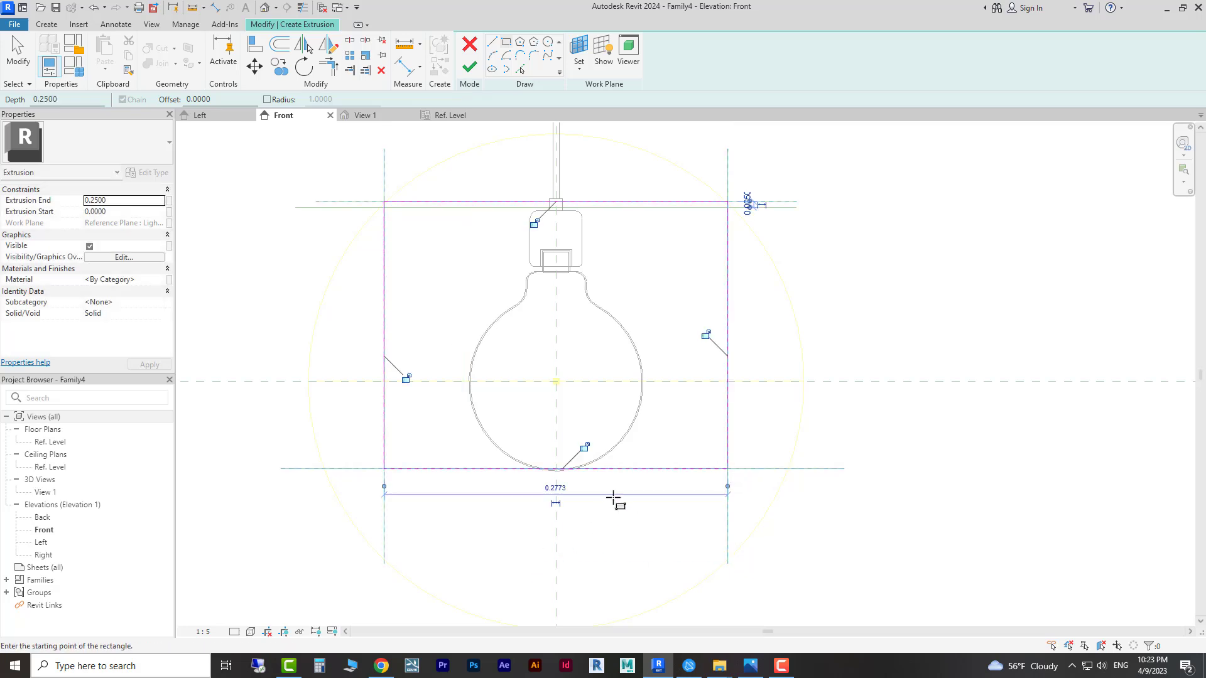
pyautogui.click(584, 447)
pyautogui.click(705, 335)
pyautogui.click(534, 223)
pyautogui.click(407, 378)
pyautogui.press('Escape')
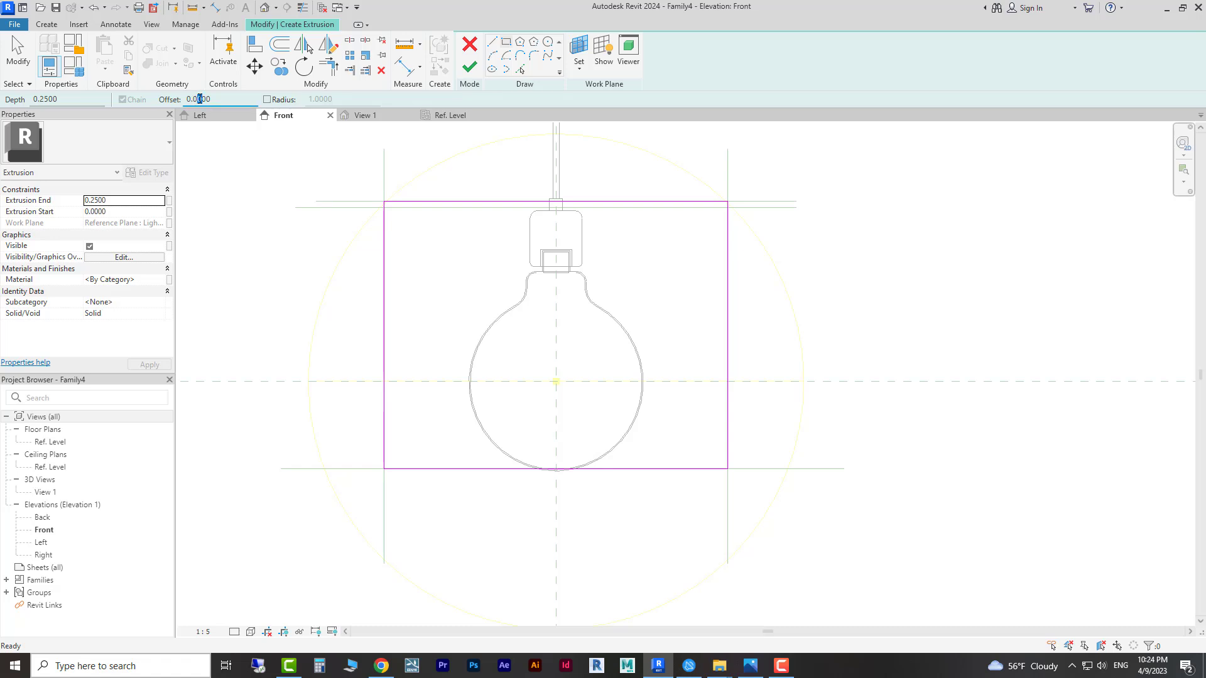
# Step: Draw a second rectangle inset 0.0100 inside the outer one
pyautogui.click(385, 201)
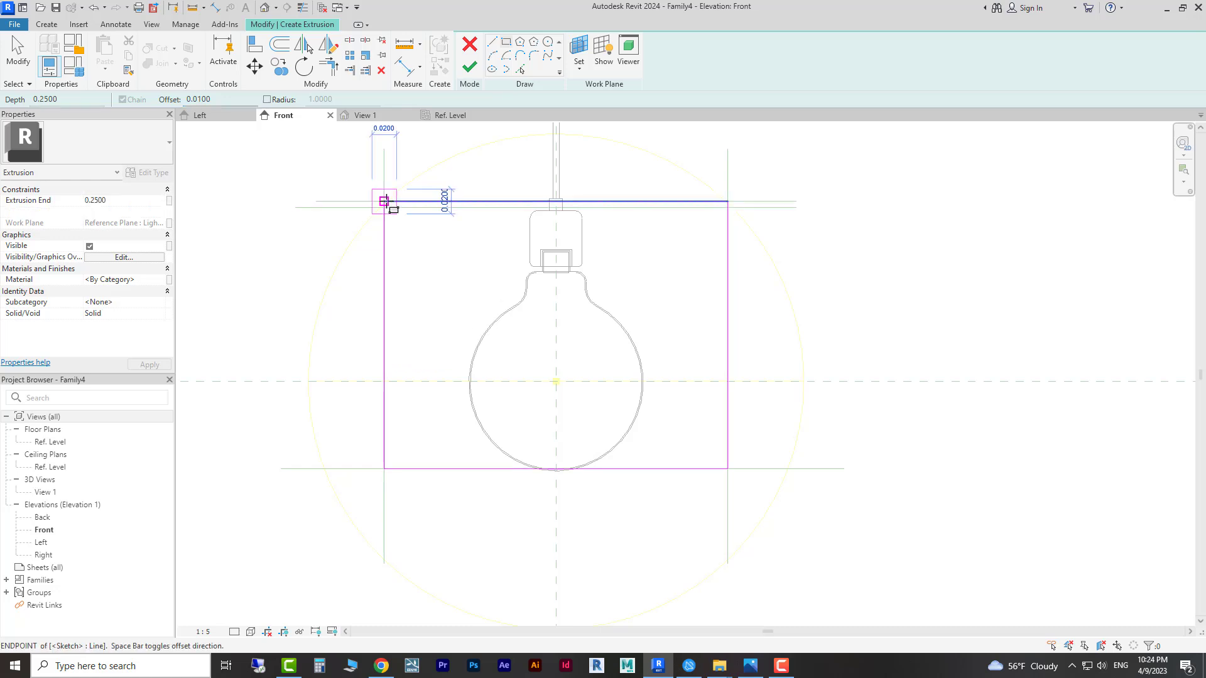
pyautogui.click(727, 468)
pyautogui.press('Escape')
pyautogui.press('Escape')
pyautogui.scroll(-2, 663, 307)
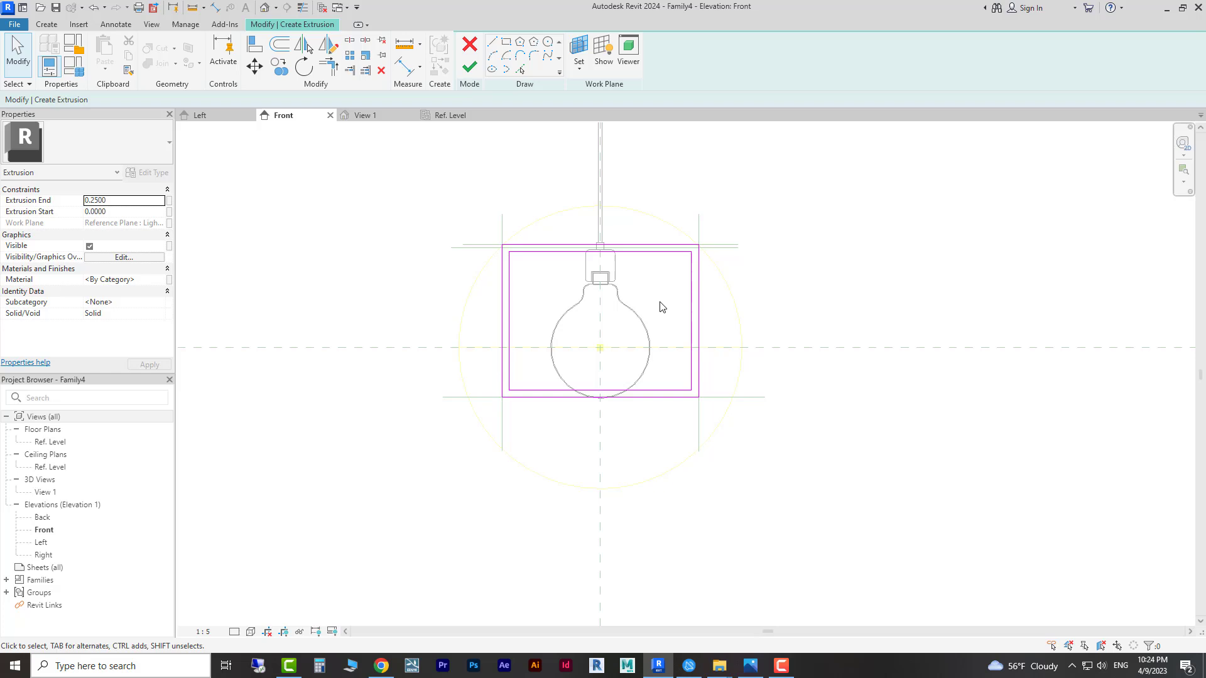
pyautogui.scroll(3, 651, 330)
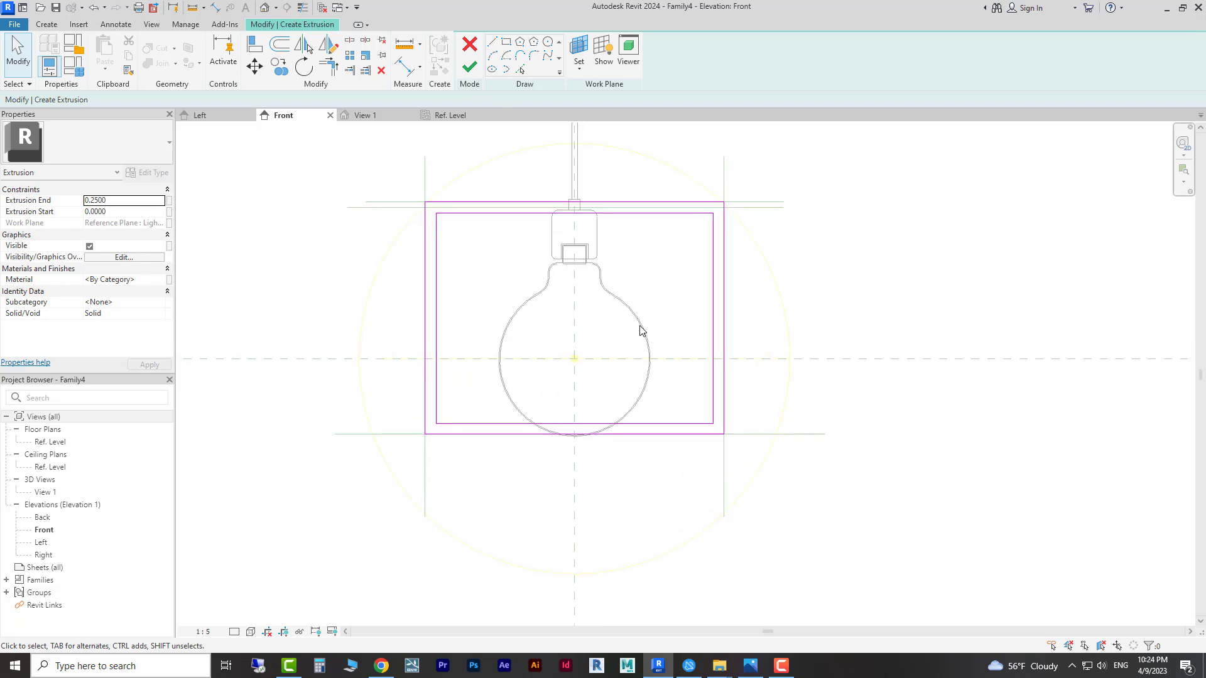
# Step: Check the dimensions of the top, left, right and bottom sketch lines
pyautogui.click(492, 214)
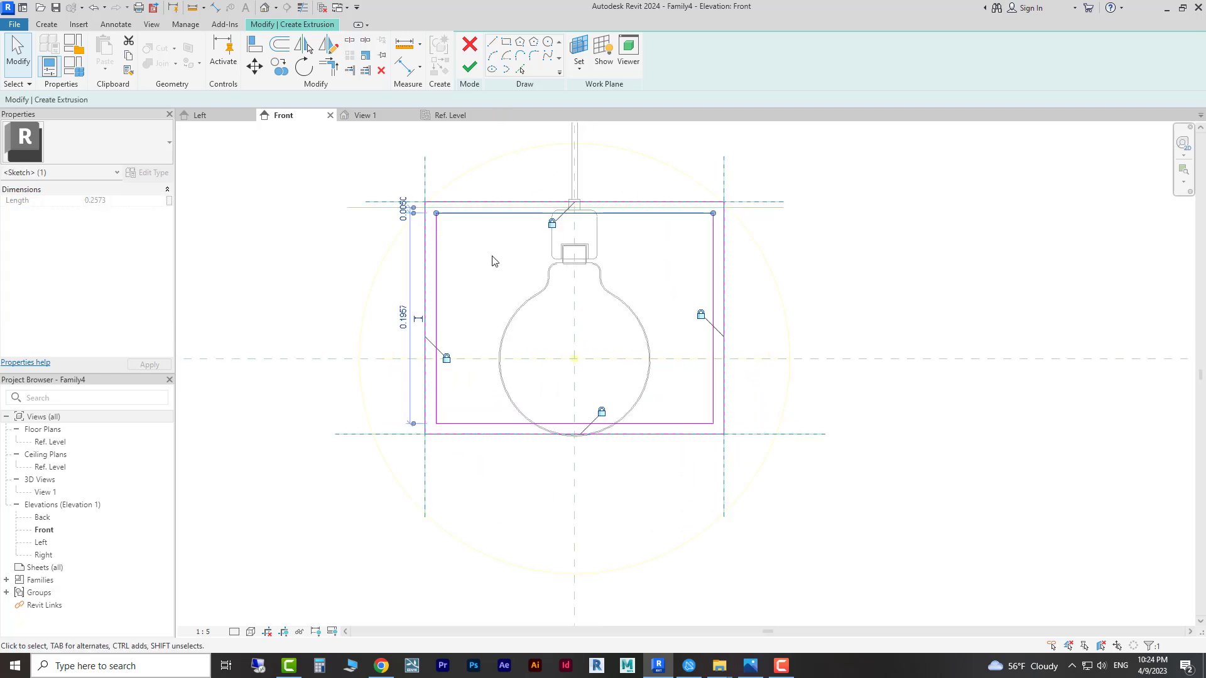
pyautogui.click(493, 264)
pyautogui.click(434, 263)
pyautogui.click(515, 214)
pyautogui.click(713, 276)
pyautogui.click(661, 272)
pyautogui.click(651, 423)
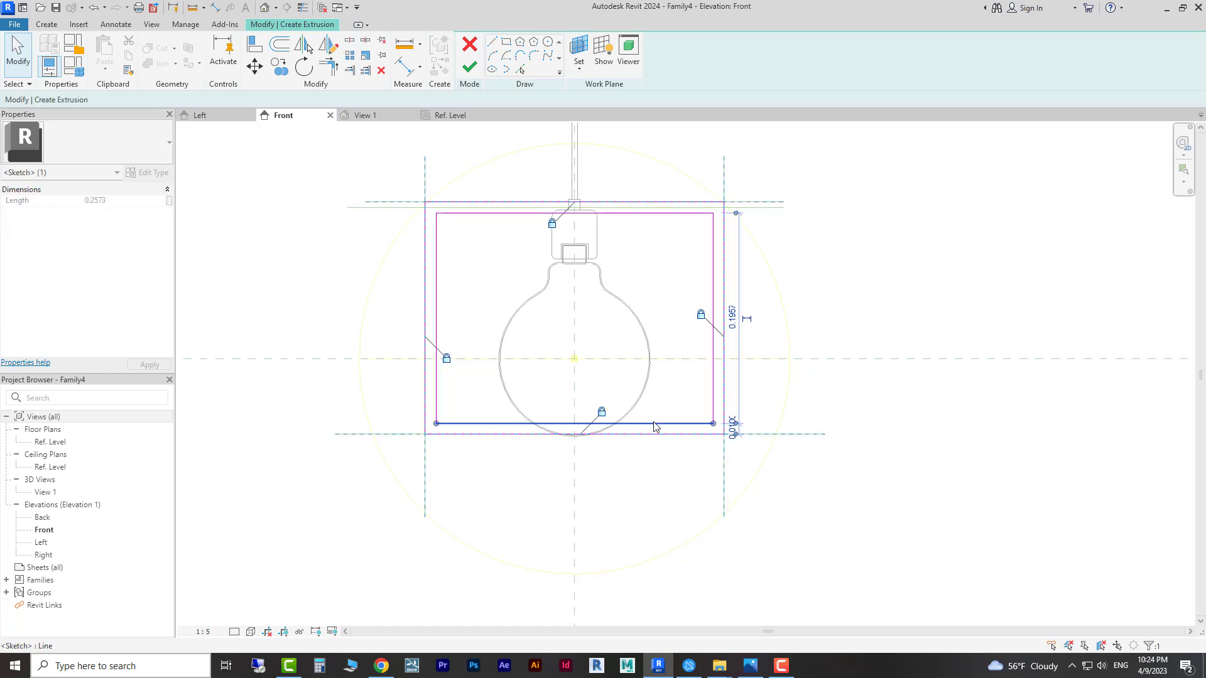
pyautogui.click(664, 269)
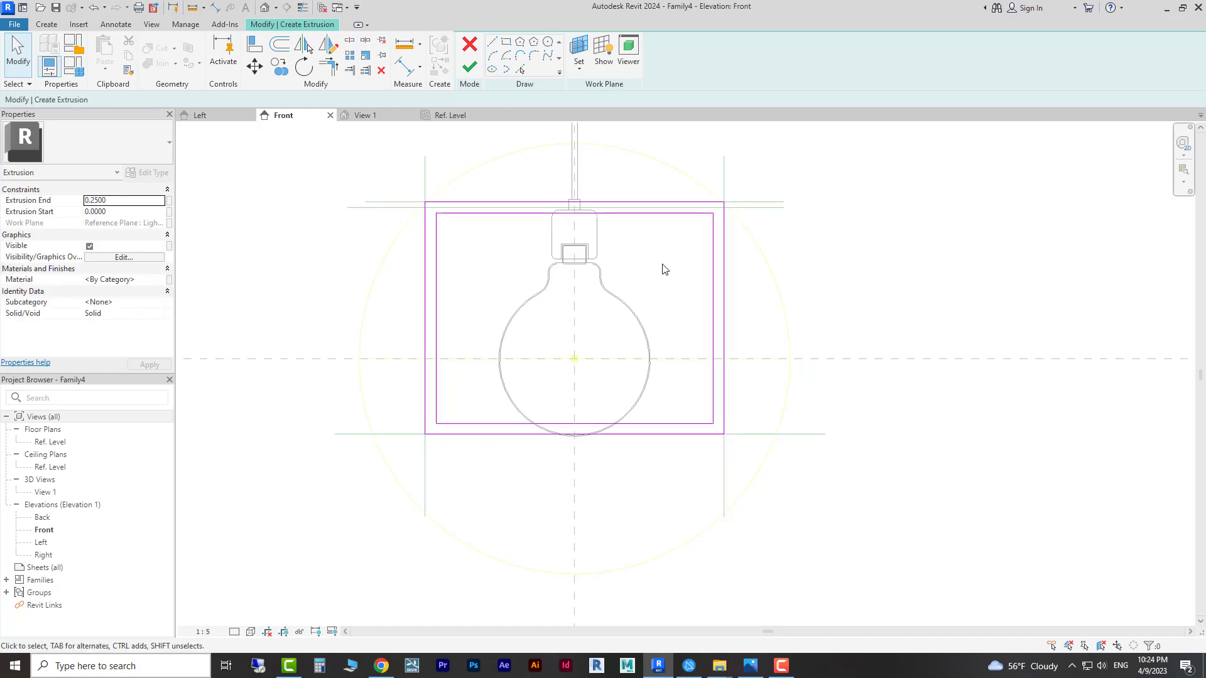
# Step: Finish the frame extrusion and, in the Ref. Level floor plan, drag its faces to about 0.0096 thick
pyautogui.click(471, 70)
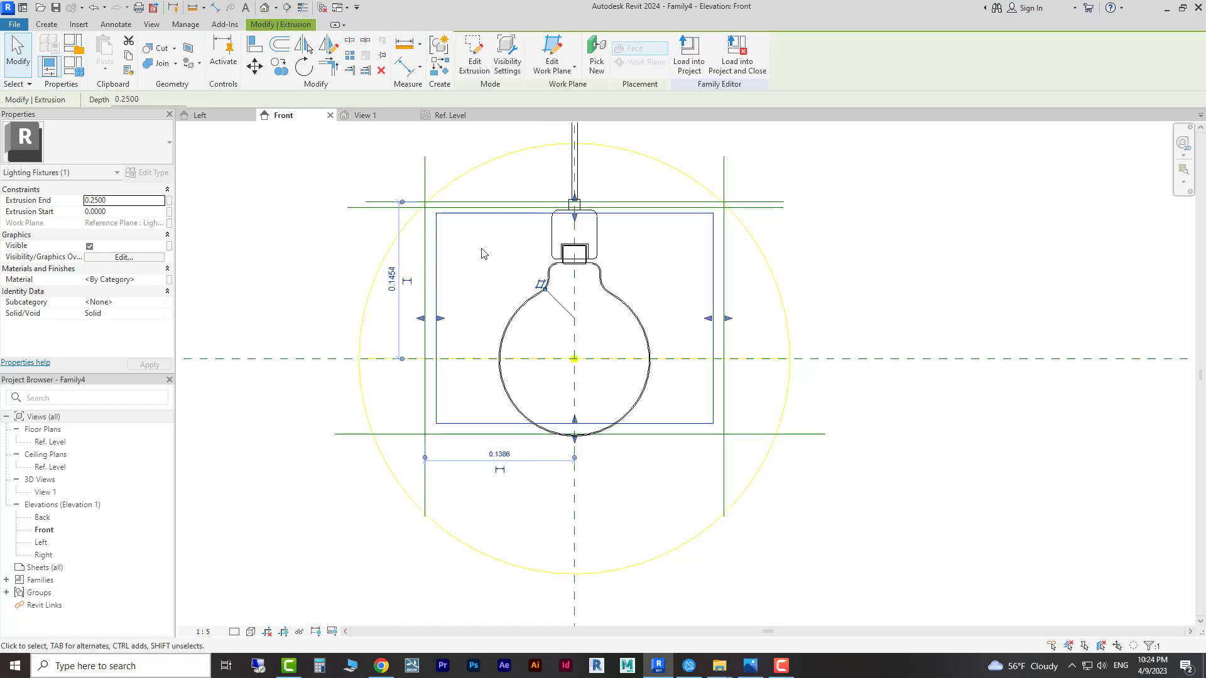
pyautogui.click(468, 244)
pyautogui.click(438, 229)
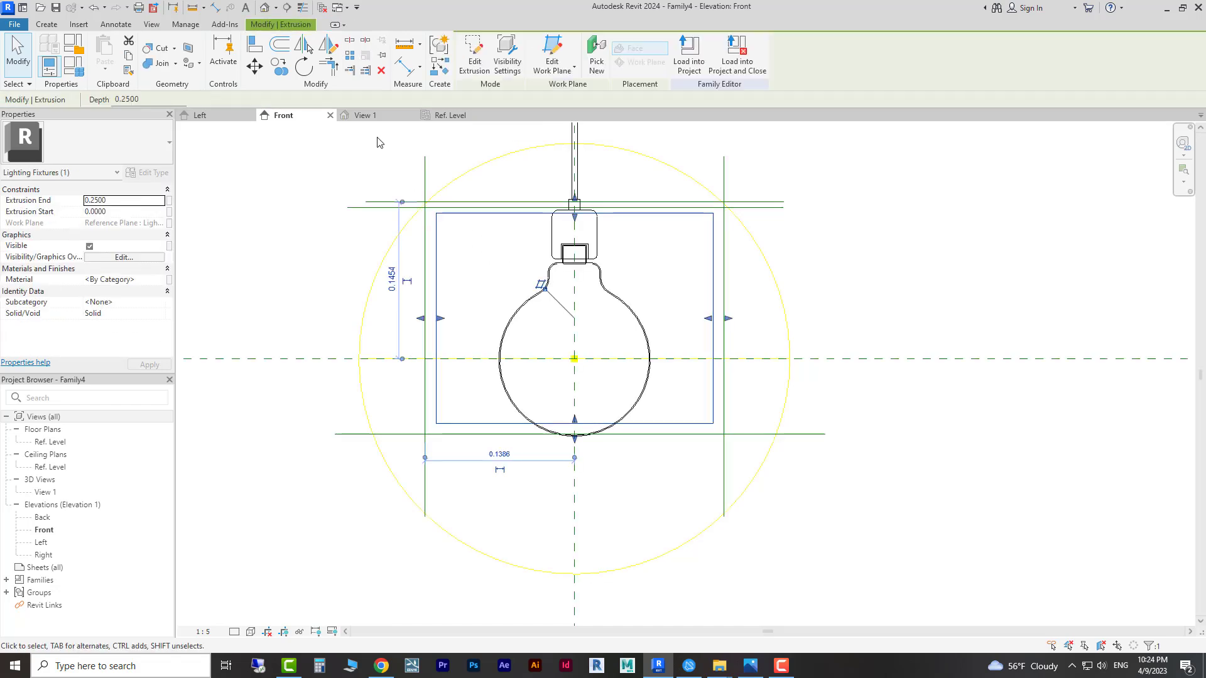
pyautogui.click(462, 118)
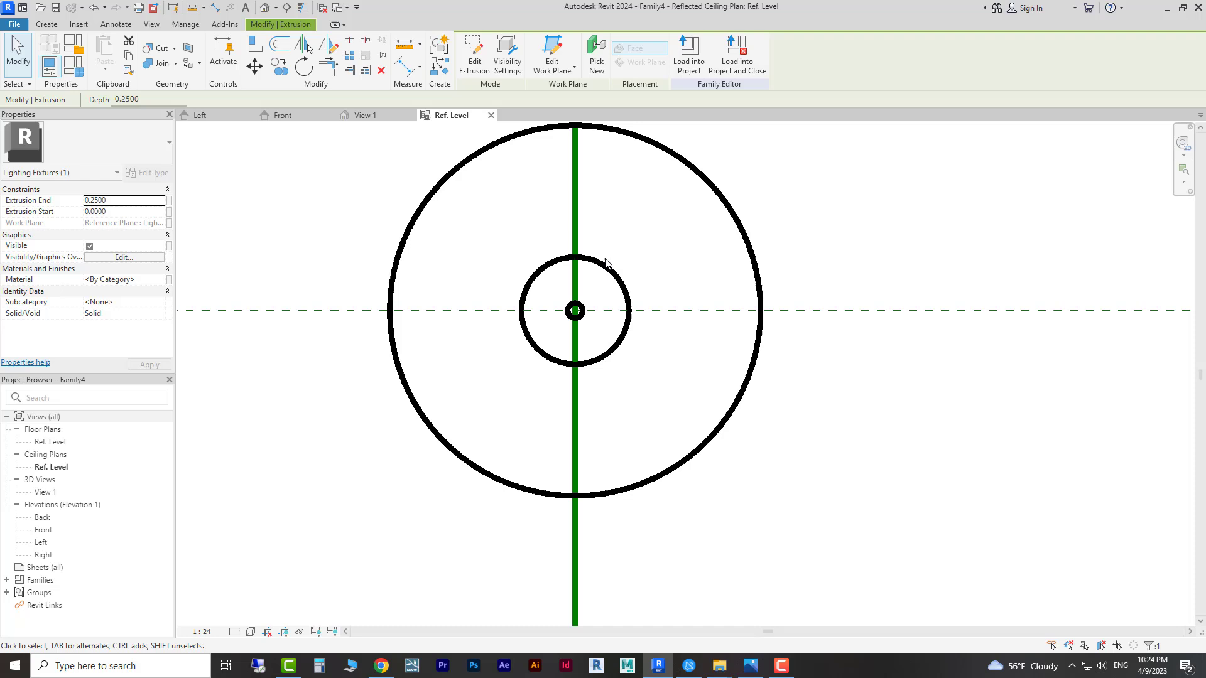
pyautogui.scroll(-3, 606, 262)
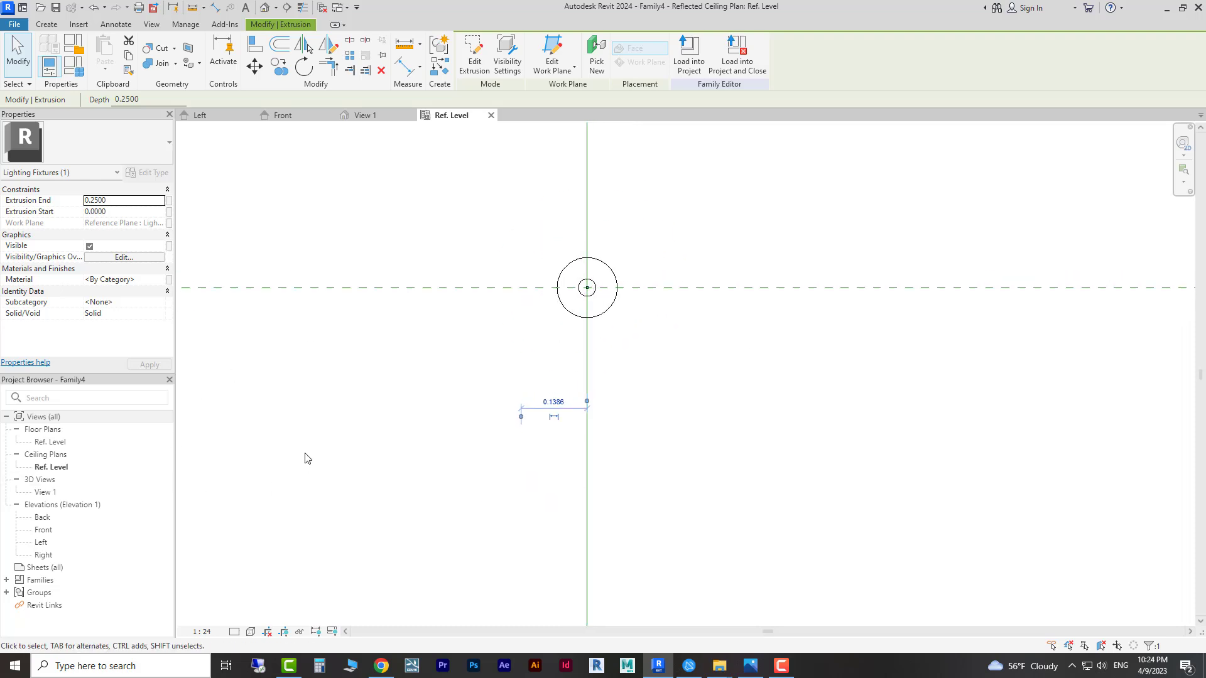
pyautogui.doubleClick(35, 444)
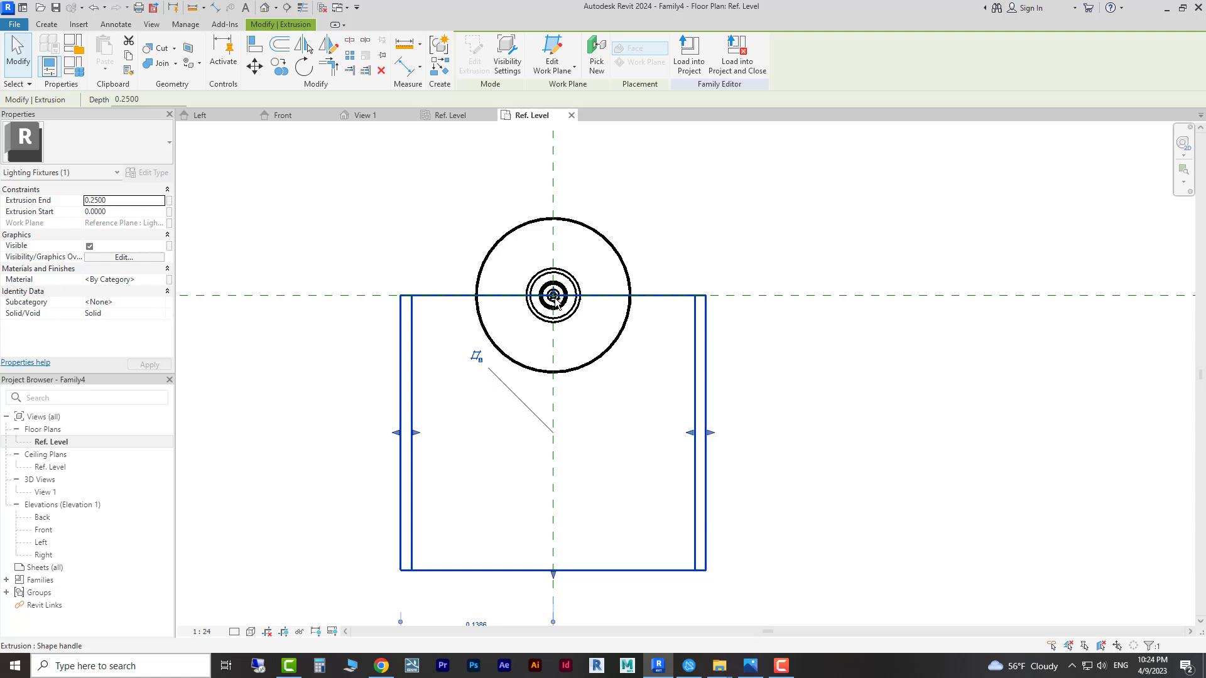
pyautogui.moveTo(555, 299); pyautogui.dragTo(553, 428)
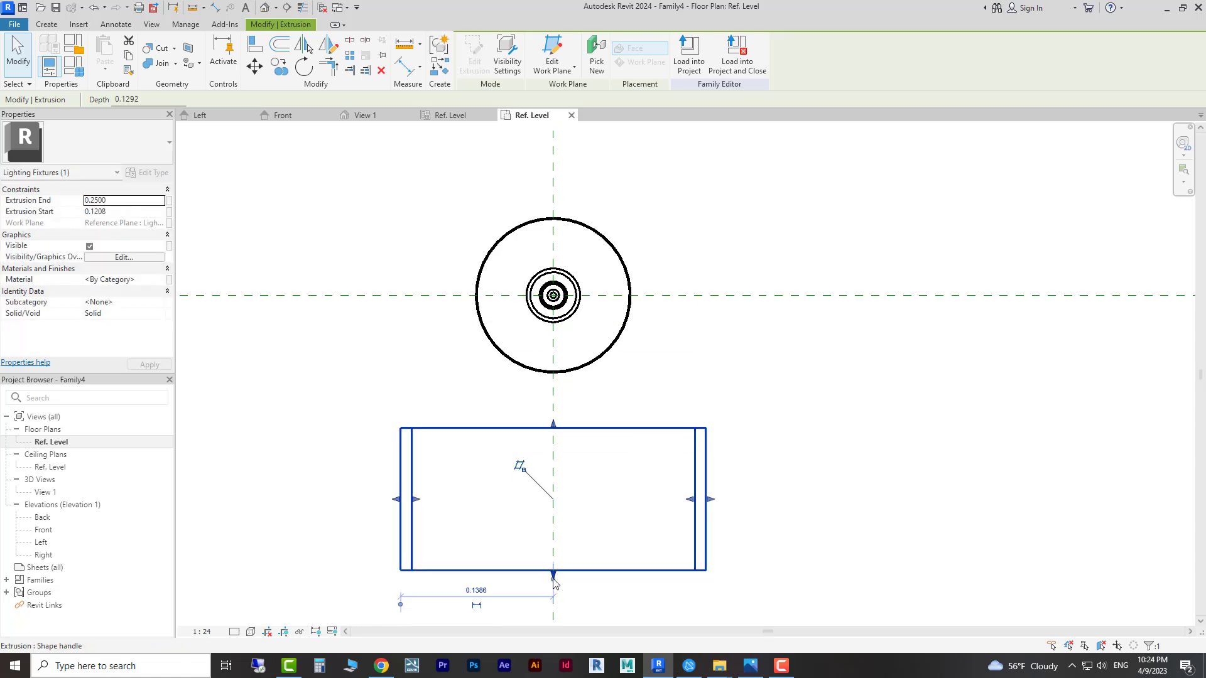
pyautogui.moveTo(554, 583); pyautogui.dragTo(549, 431)
# Step: Set the Ref. Level plan view scale to 1:5 and recenter the drawing
pyautogui.scroll(3, 561, 447)
pyautogui.click(205, 633)
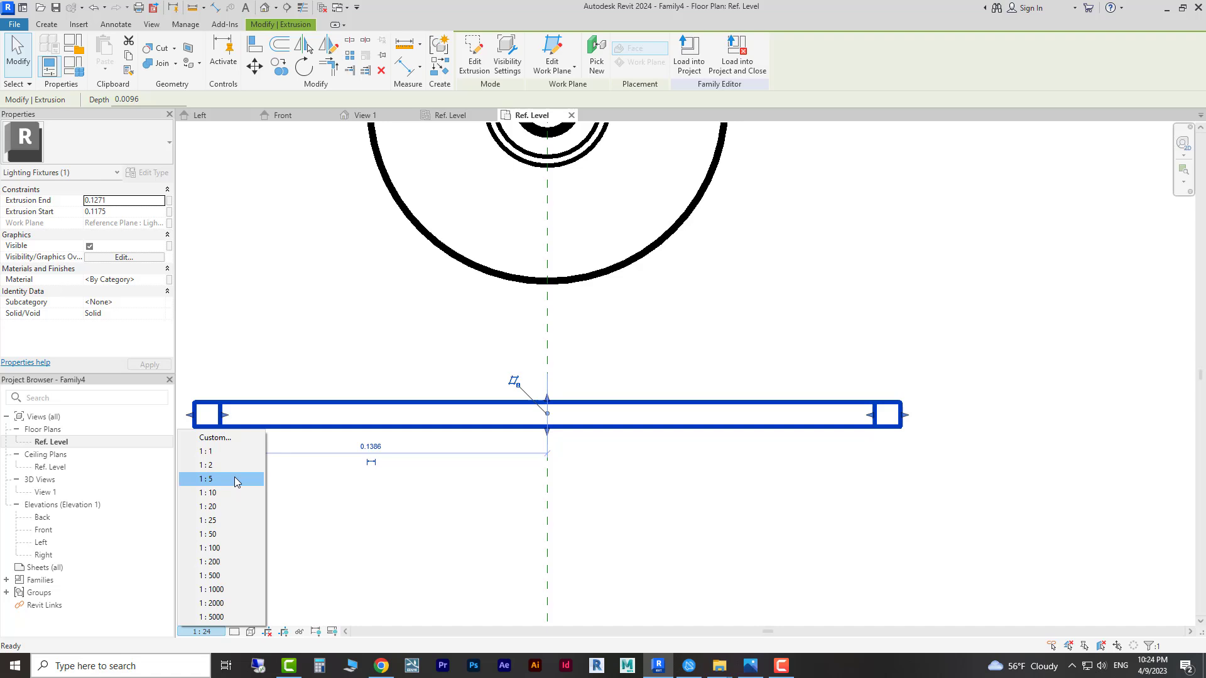
pyautogui.click(463, 513)
pyautogui.scroll(-4, 605, 495)
pyautogui.moveTo(512, 399); pyautogui.dragTo(498, 413, button='middle')
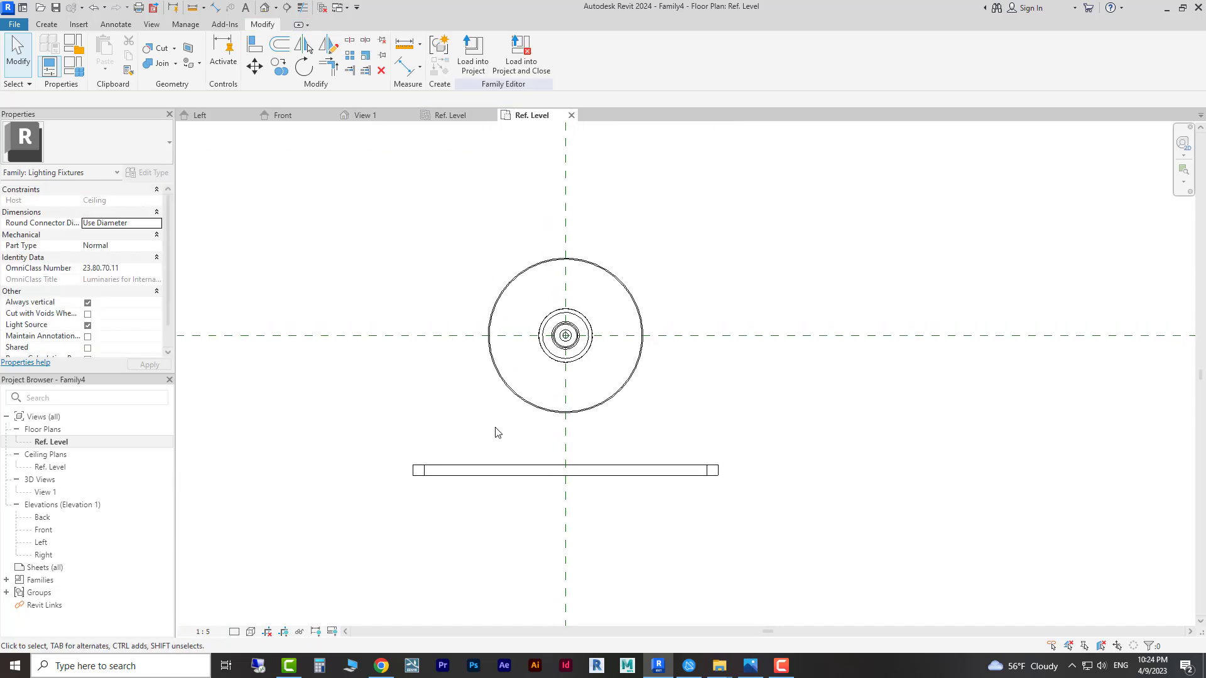
pyautogui.click(501, 470)
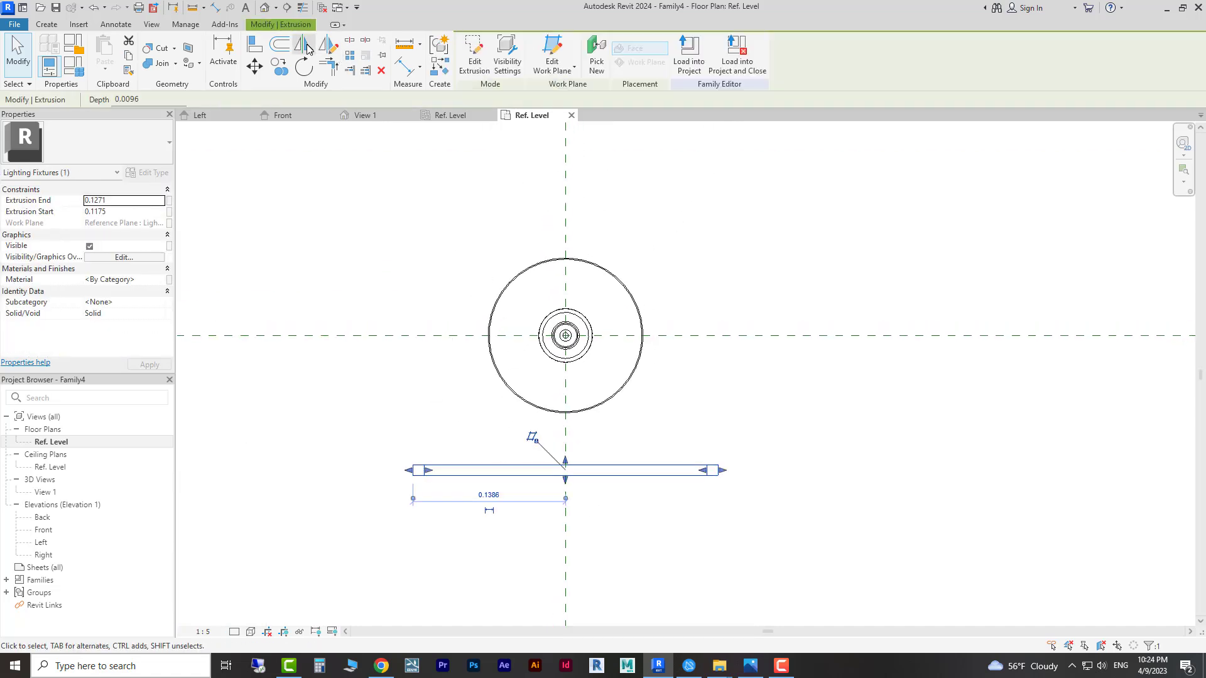
pyautogui.click(327, 44)
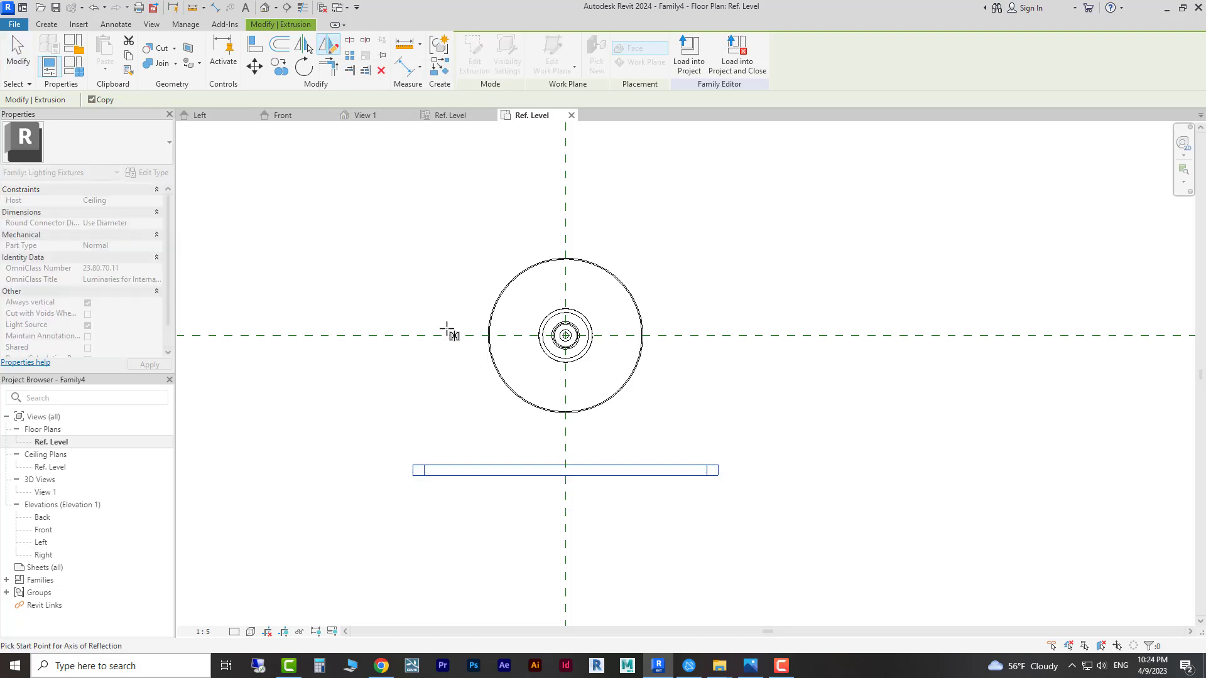
pyautogui.click(386, 334)
pyautogui.click(489, 191)
pyautogui.click(484, 206)
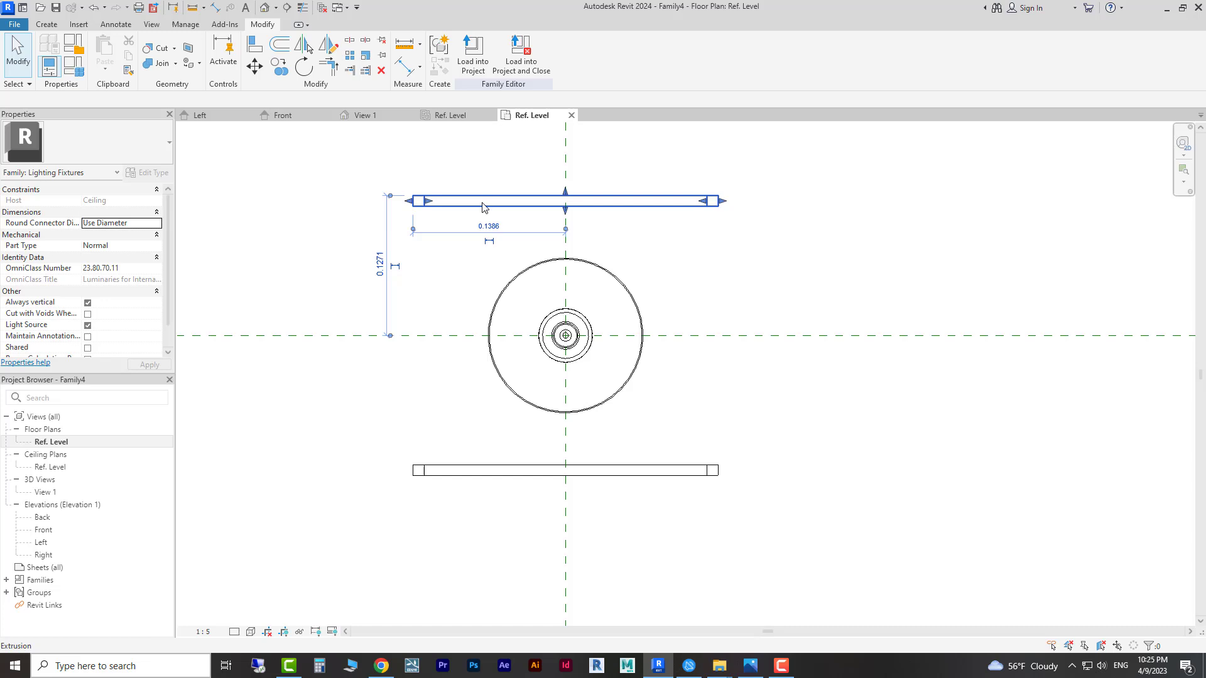
pyautogui.press('Delete')
pyautogui.click(471, 466)
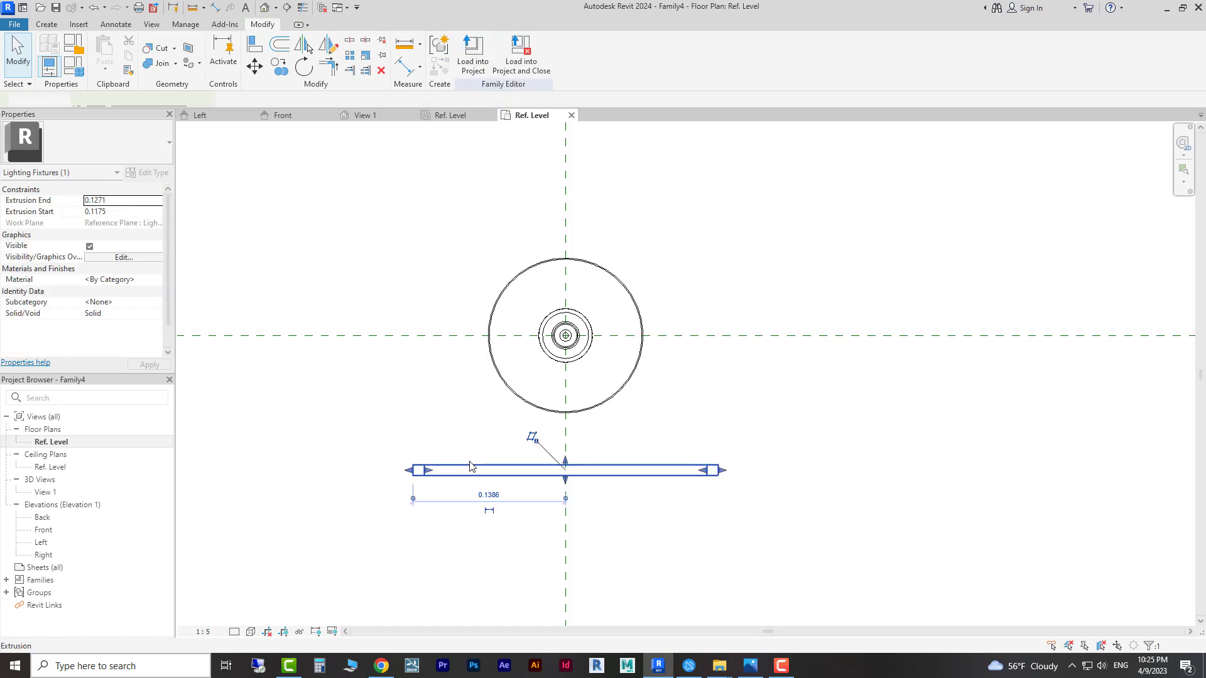
pyautogui.click(299, 69)
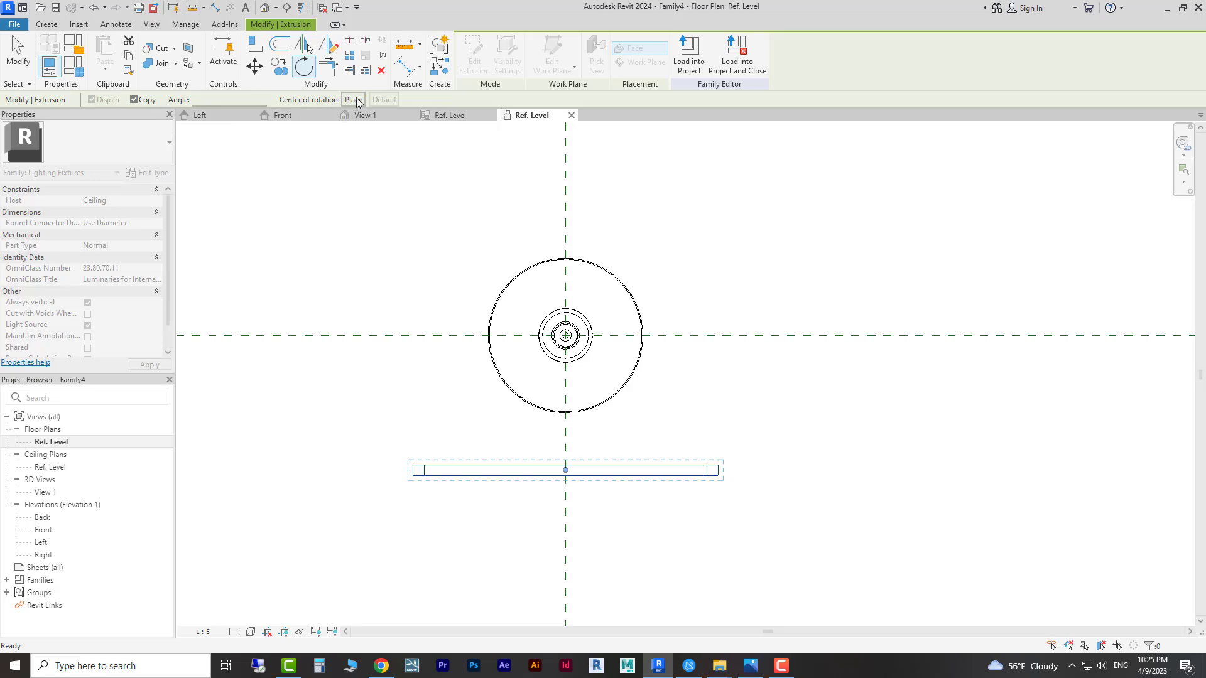
pyautogui.click(353, 100)
pyautogui.scroll(4, 584, 371)
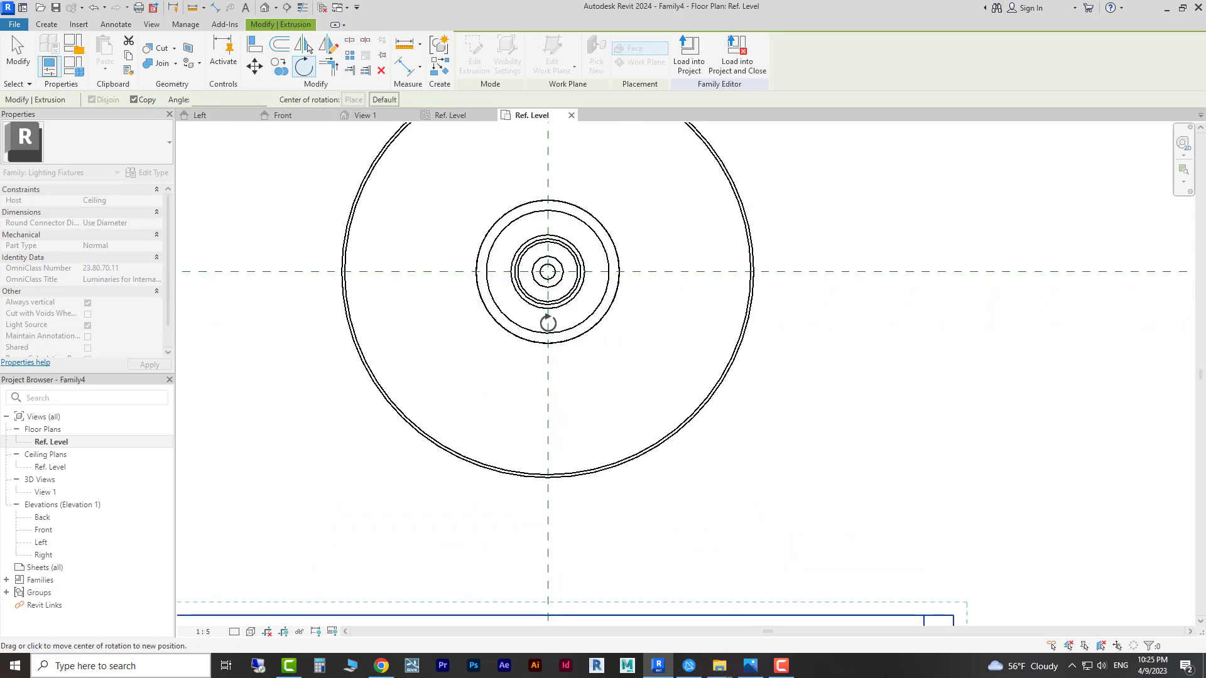
pyautogui.click(548, 273)
pyautogui.click(549, 404)
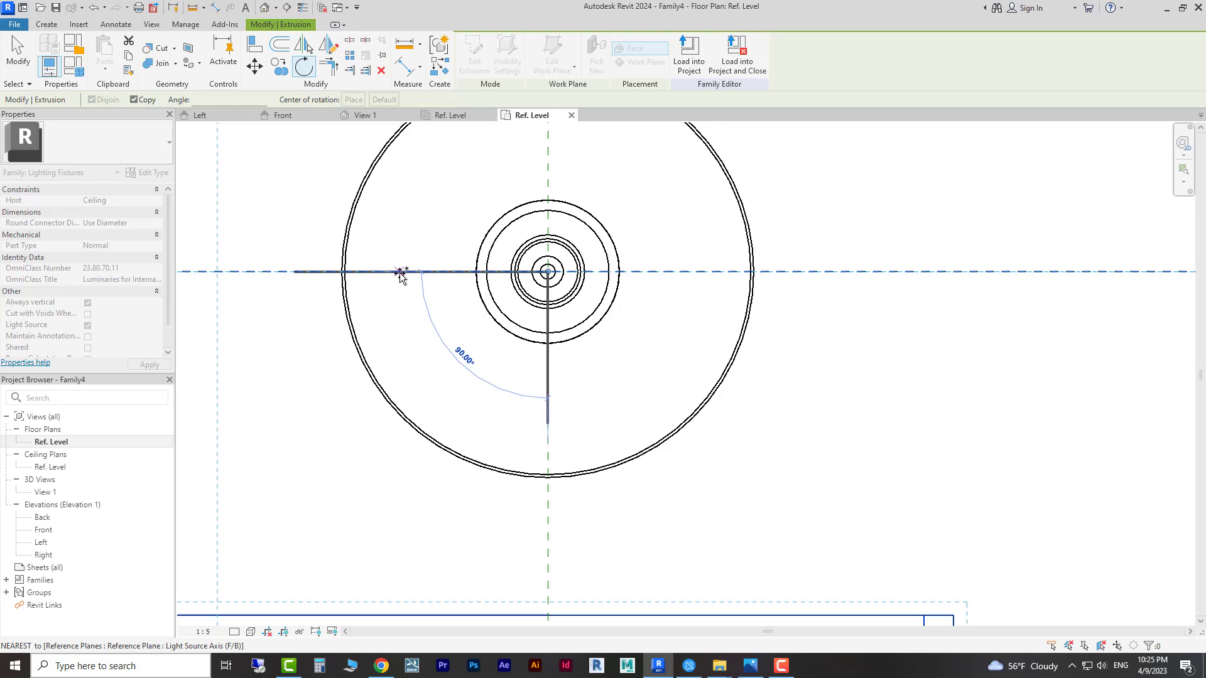
pyautogui.click(400, 277)
pyautogui.scroll(-4, 722, 346)
pyautogui.press('Escape')
pyautogui.moveTo(567, 385); pyautogui.dragTo(514, 366, button='middle')
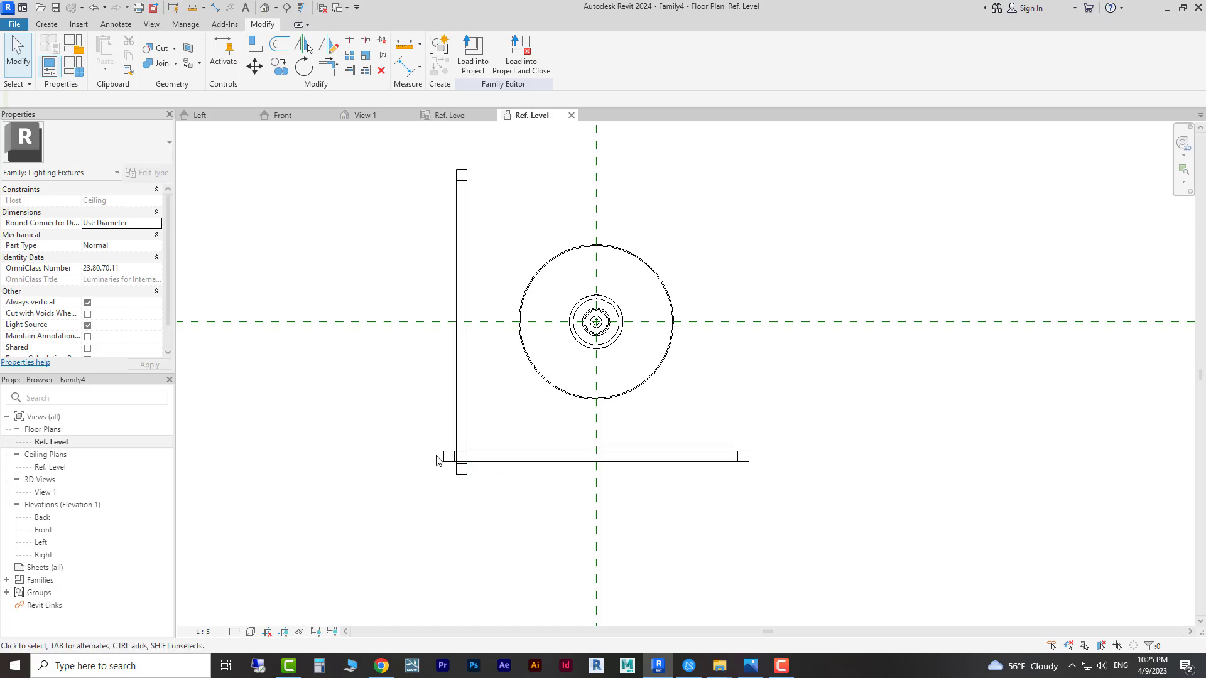
pyautogui.click(458, 405)
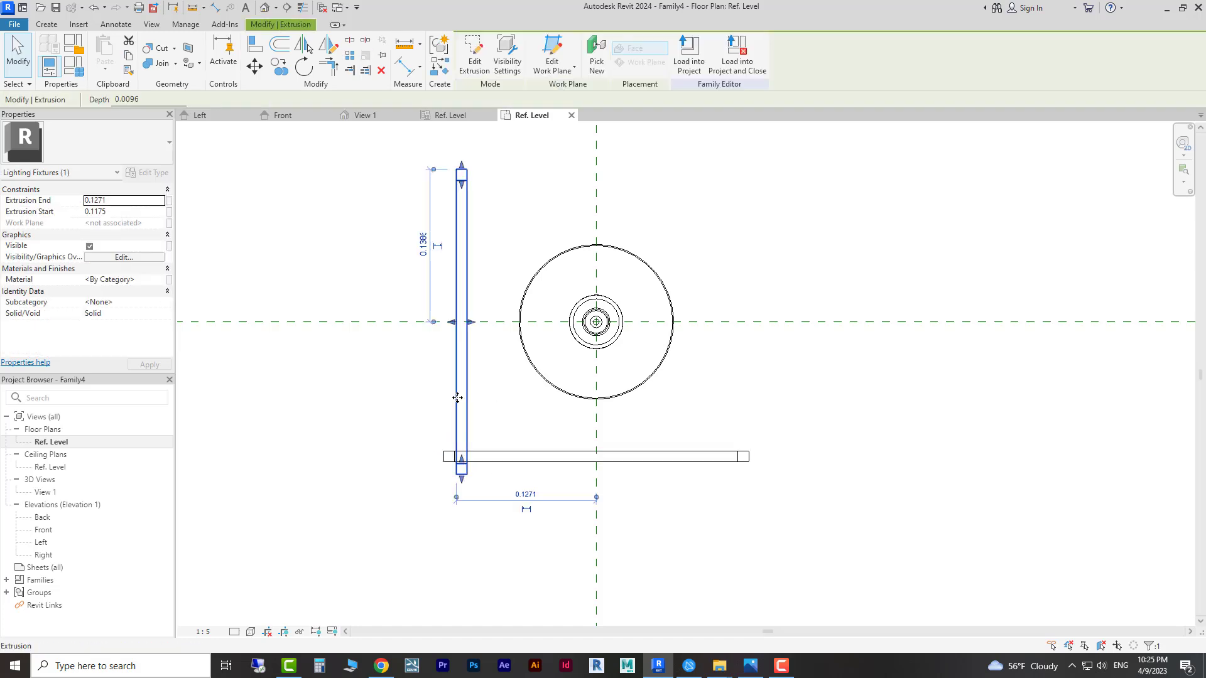
pyautogui.press('Delete')
pyautogui.click(481, 457)
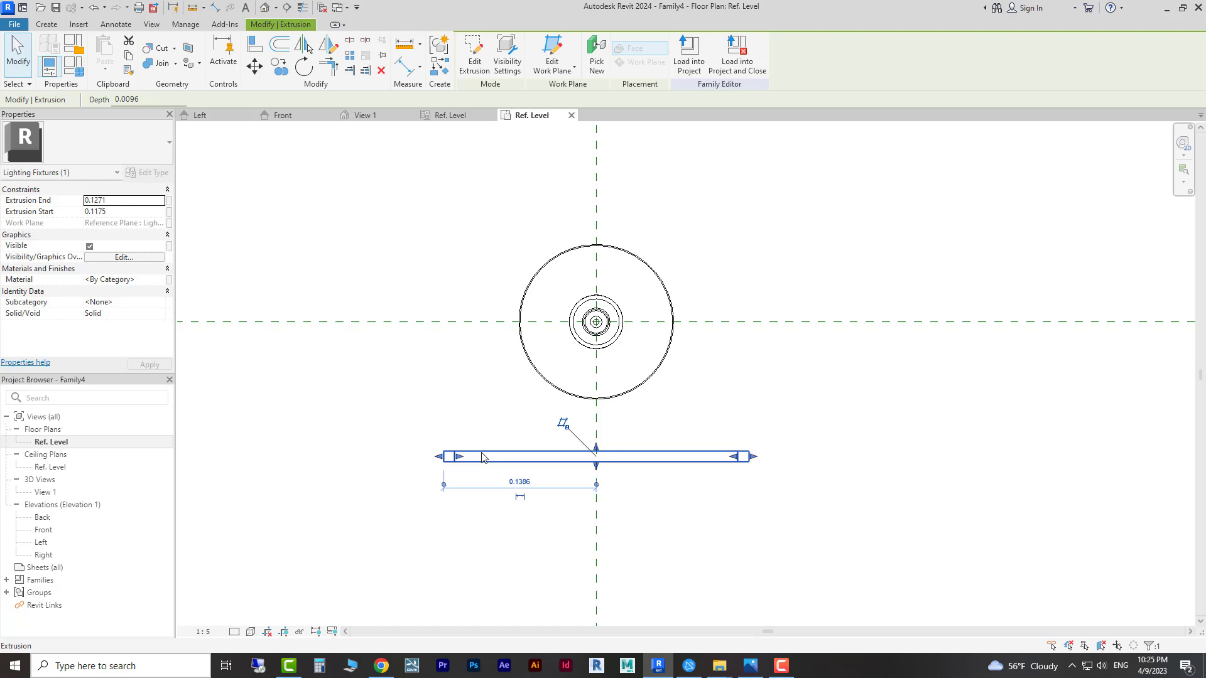
# Step: Drag the frame extrusion's face to shift its extrusion start, then reselect the extrusion
pyautogui.scroll(3, 545, 495)
pyautogui.moveTo(649, 435)
pyautogui.mouseDown()
pyautogui.moveTo(647, 448)
pyautogui.moveTo(646, 417)
pyautogui.moveTo(647, 427)
pyautogui.mouseUp()
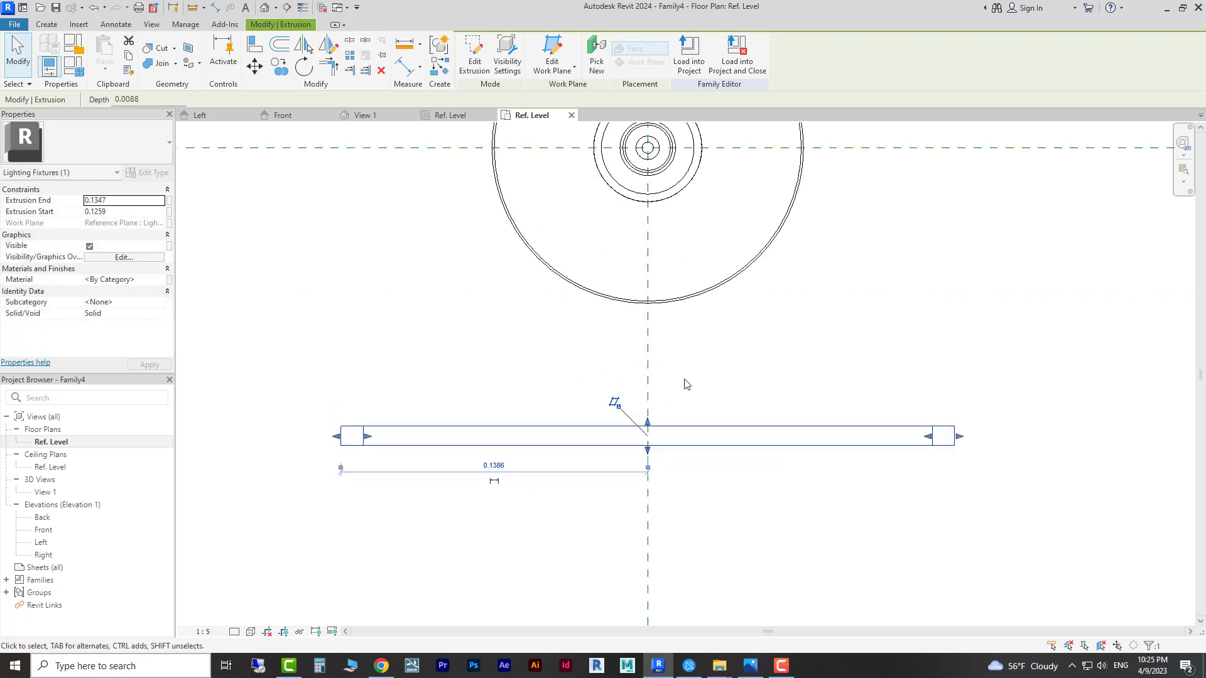
pyautogui.click(686, 382)
pyautogui.click(506, 417)
pyautogui.scroll(-2, 506, 417)
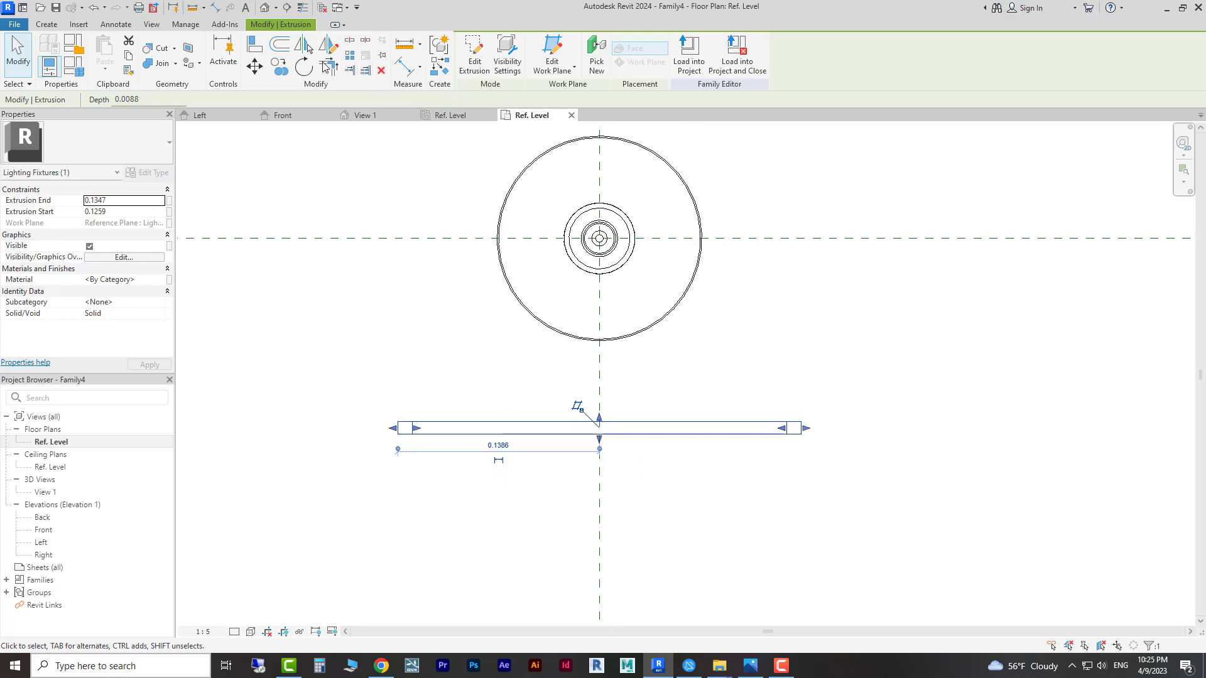
# Step: Rotate a copy of the bar 90° about the circles' centre
pyautogui.click(303, 68)
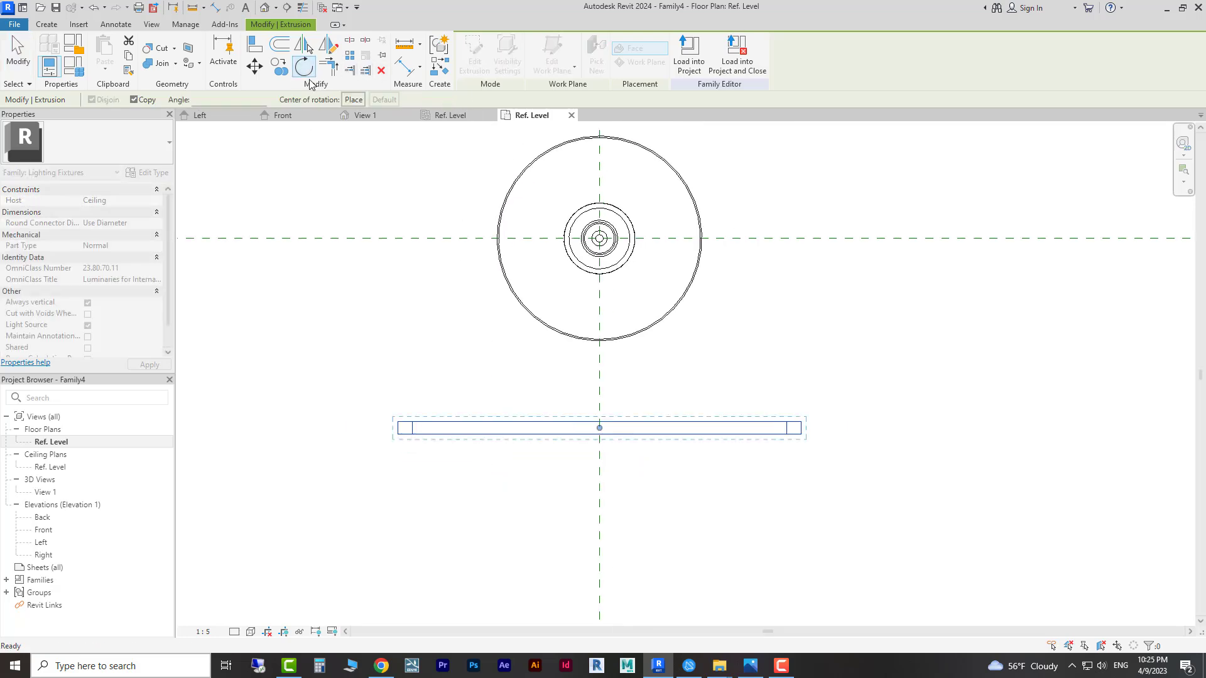
pyautogui.click(354, 100)
pyautogui.scroll(3, 614, 277)
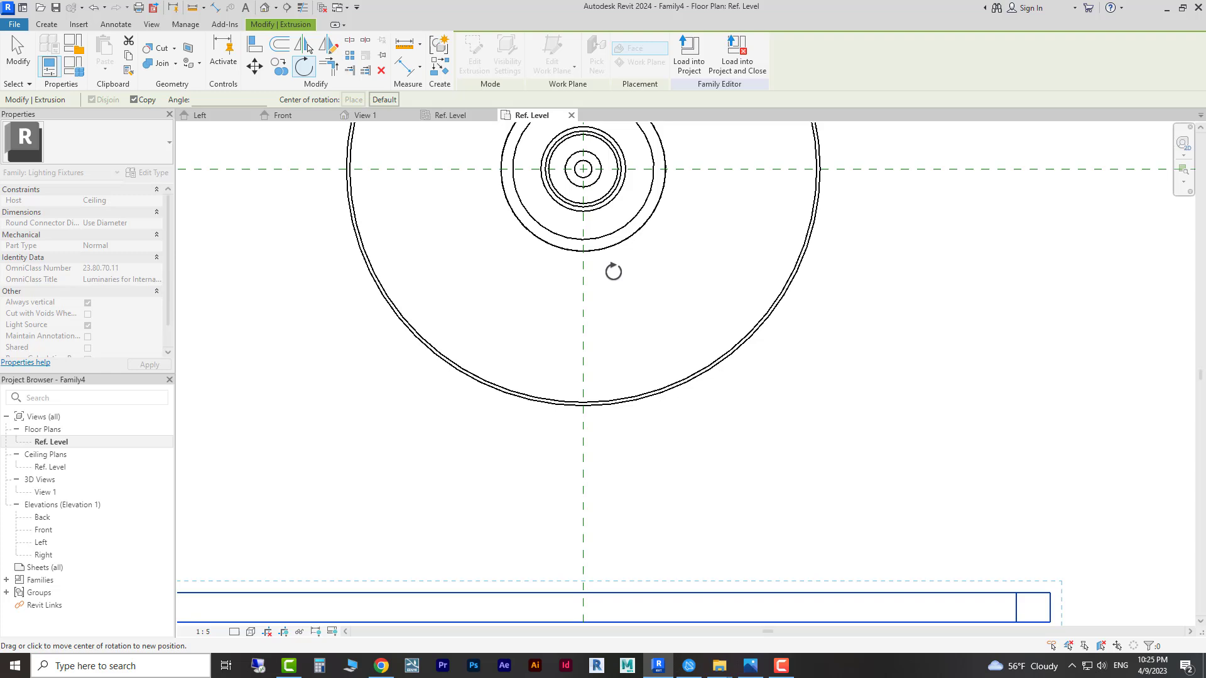
pyautogui.scroll(-4, 601, 405)
pyautogui.moveTo(629, 365); pyautogui.dragTo(616, 480, button='middle')
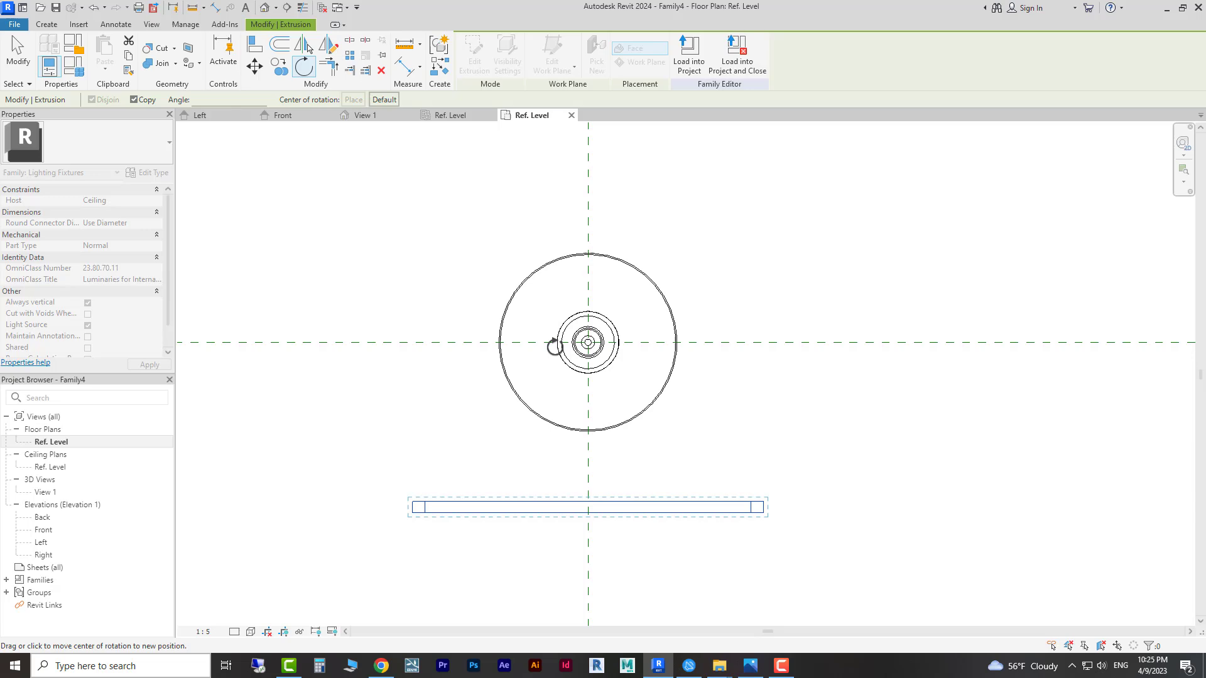
pyautogui.scroll(3, 606, 427)
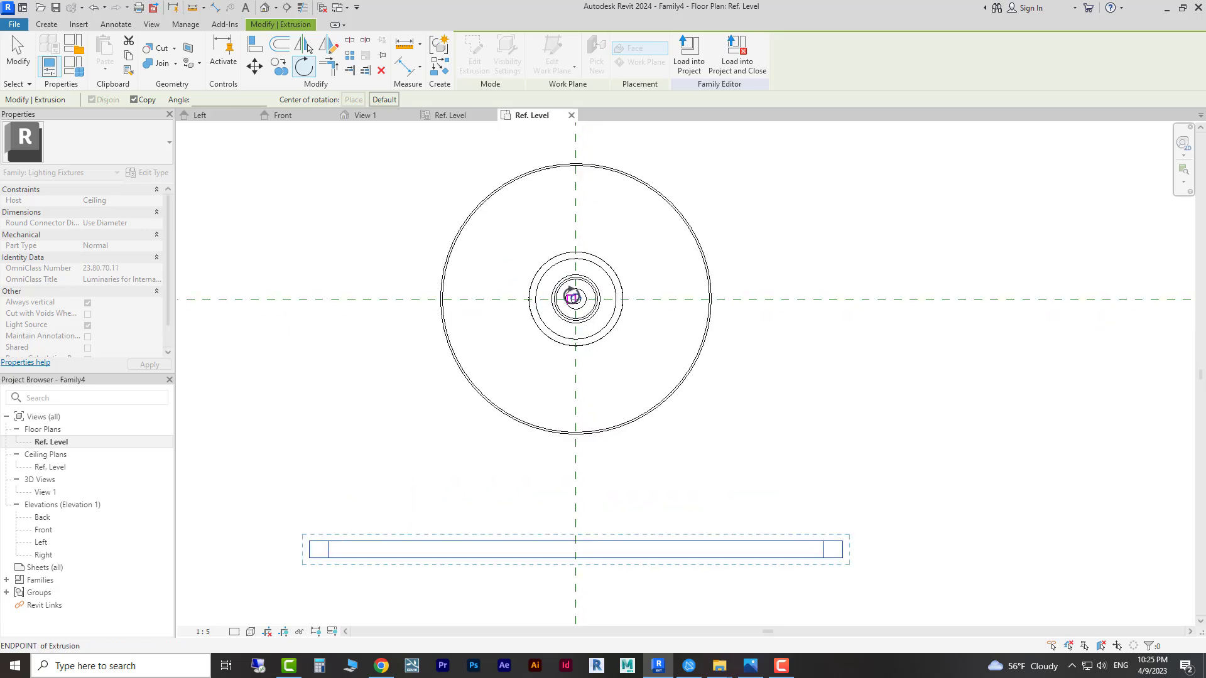
pyautogui.scroll(3, 575, 309)
pyautogui.click(574, 275)
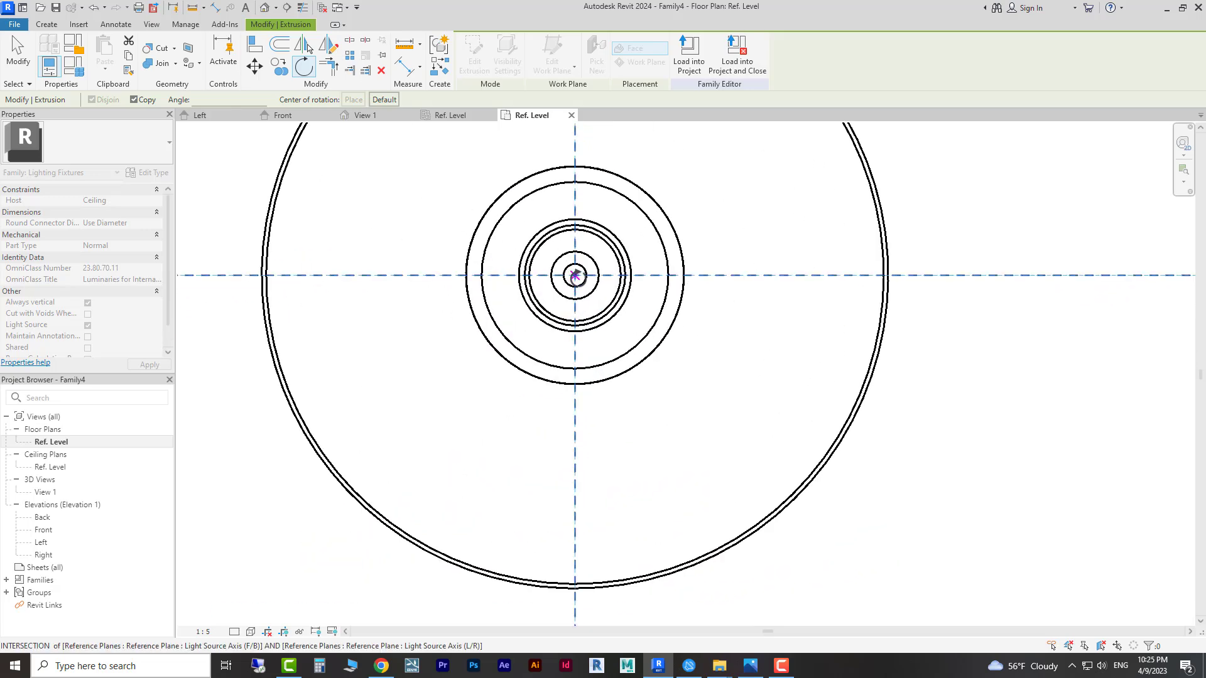
pyautogui.click(575, 418)
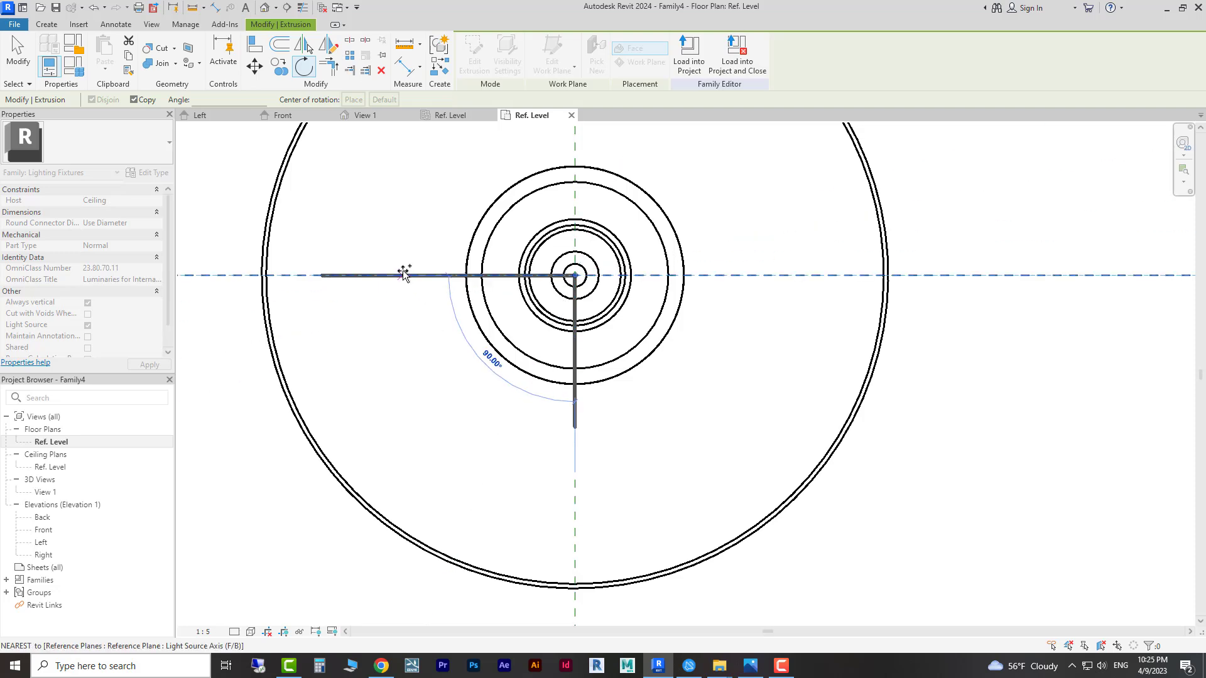
pyautogui.click(463, 276)
pyautogui.scroll(-3, 784, 301)
# Step: Delete the vertical bar and adjust the horizontal bar's top and bottom edges
pyautogui.press('Escape')
pyautogui.scroll(2, 663, 343)
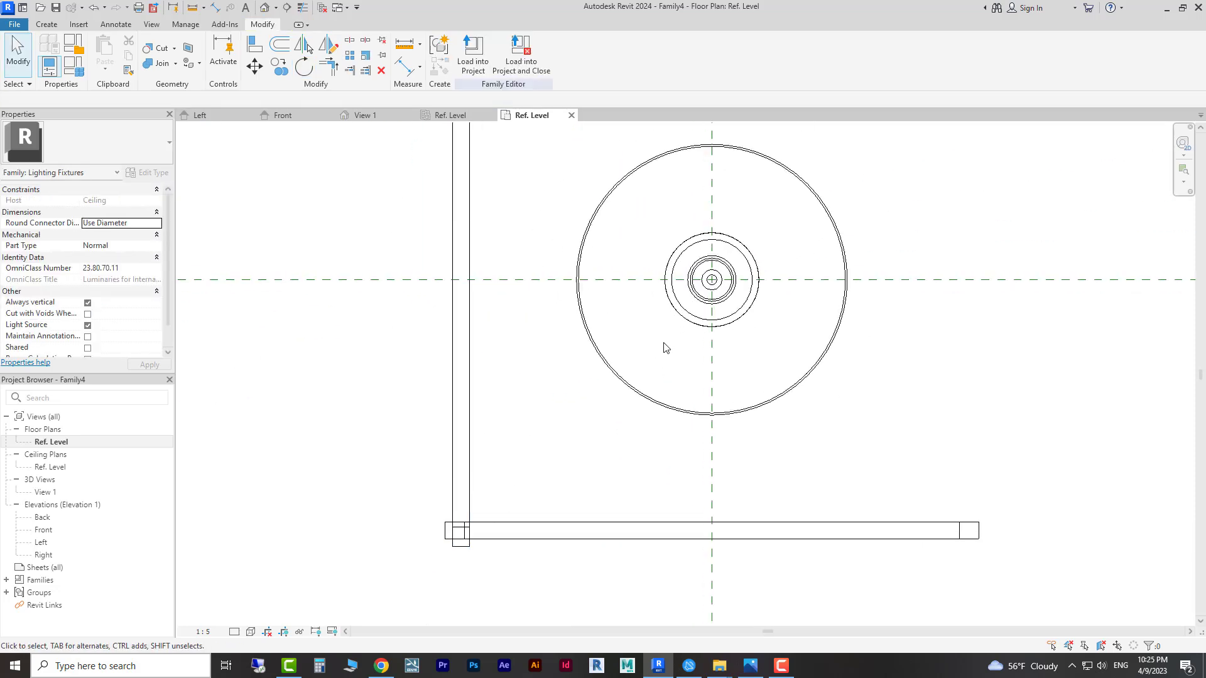
pyautogui.click(440, 388)
pyautogui.press('Delete')
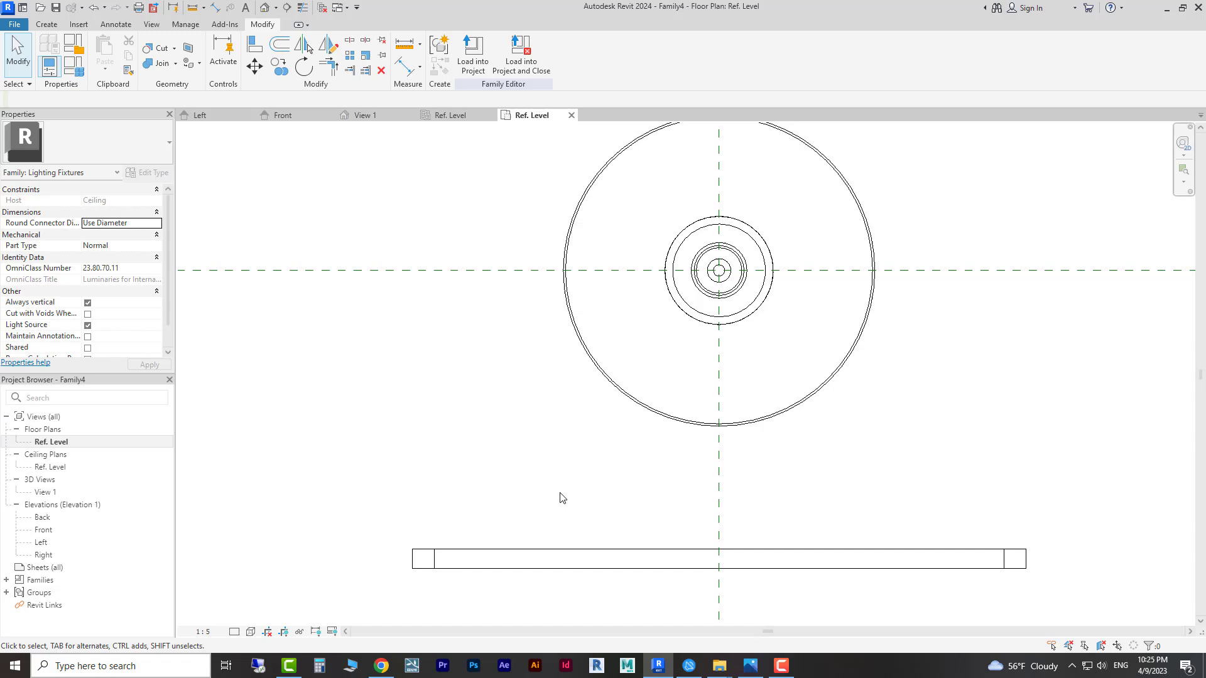
pyautogui.click(616, 550)
pyautogui.scroll(2, 672, 621)
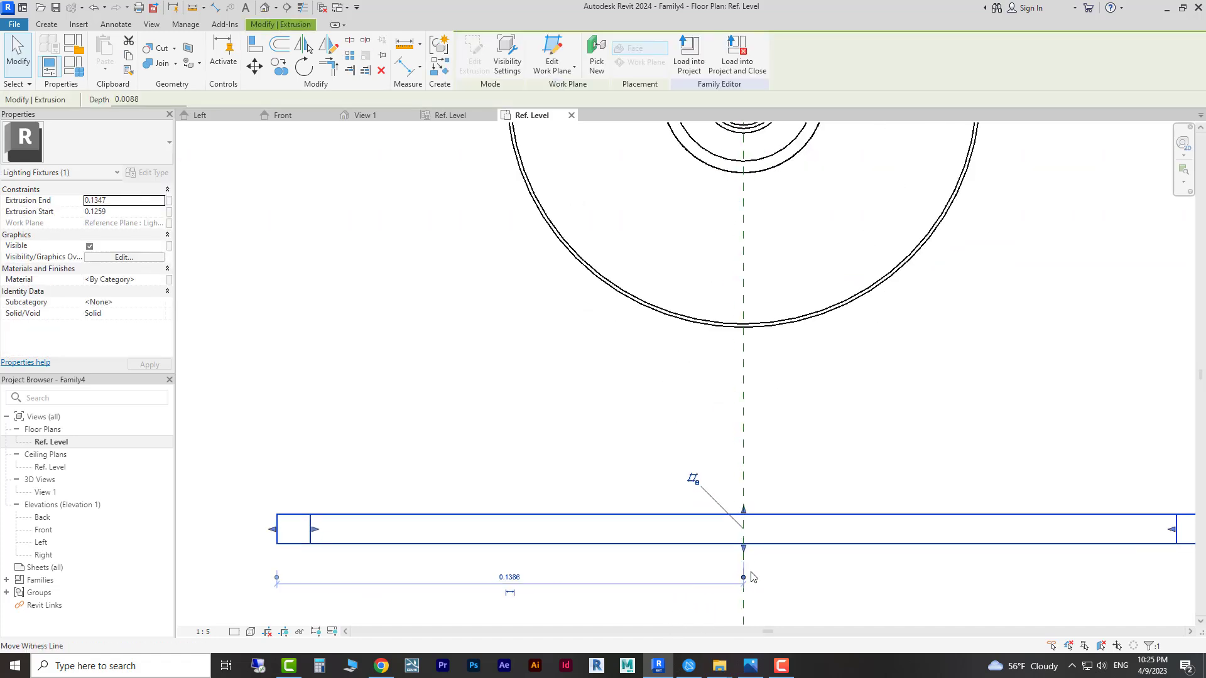
pyautogui.moveTo(745, 554); pyautogui.dragTo(745, 570)
pyautogui.moveTo(743, 510); pyautogui.dragTo(741, 529)
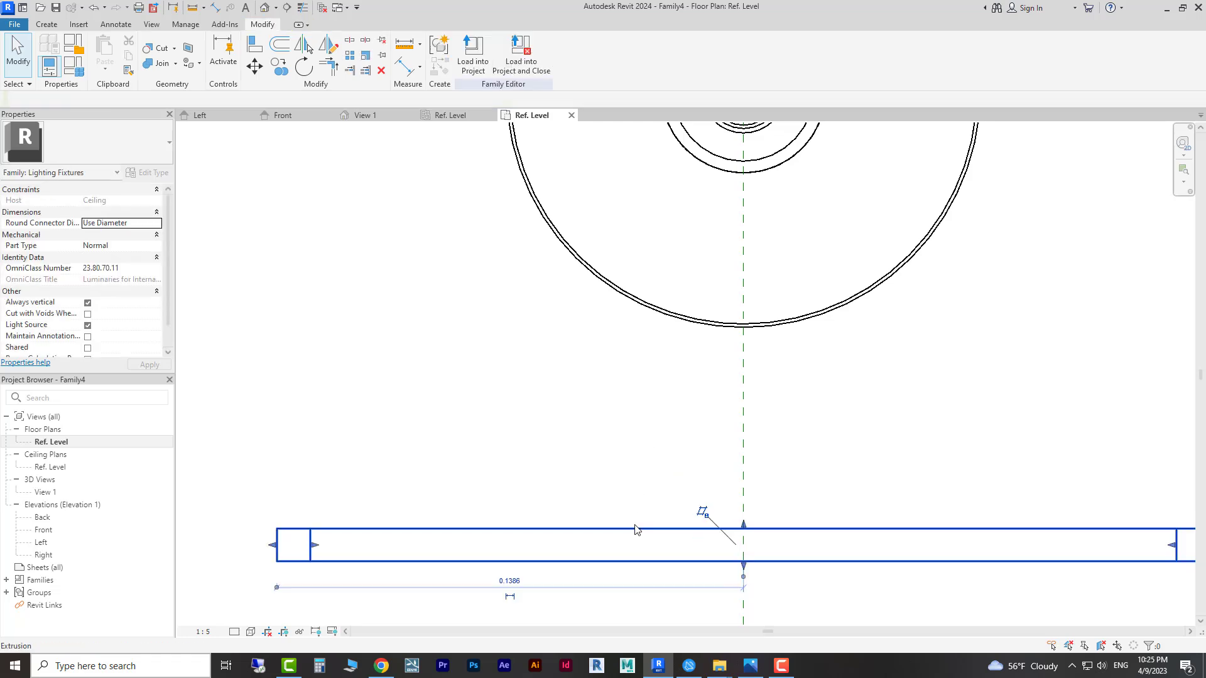
# Step: Rotate a copy of the resized bar 90° about the circles' centre
pyautogui.click(303, 66)
pyautogui.scroll(-2, 574, 371)
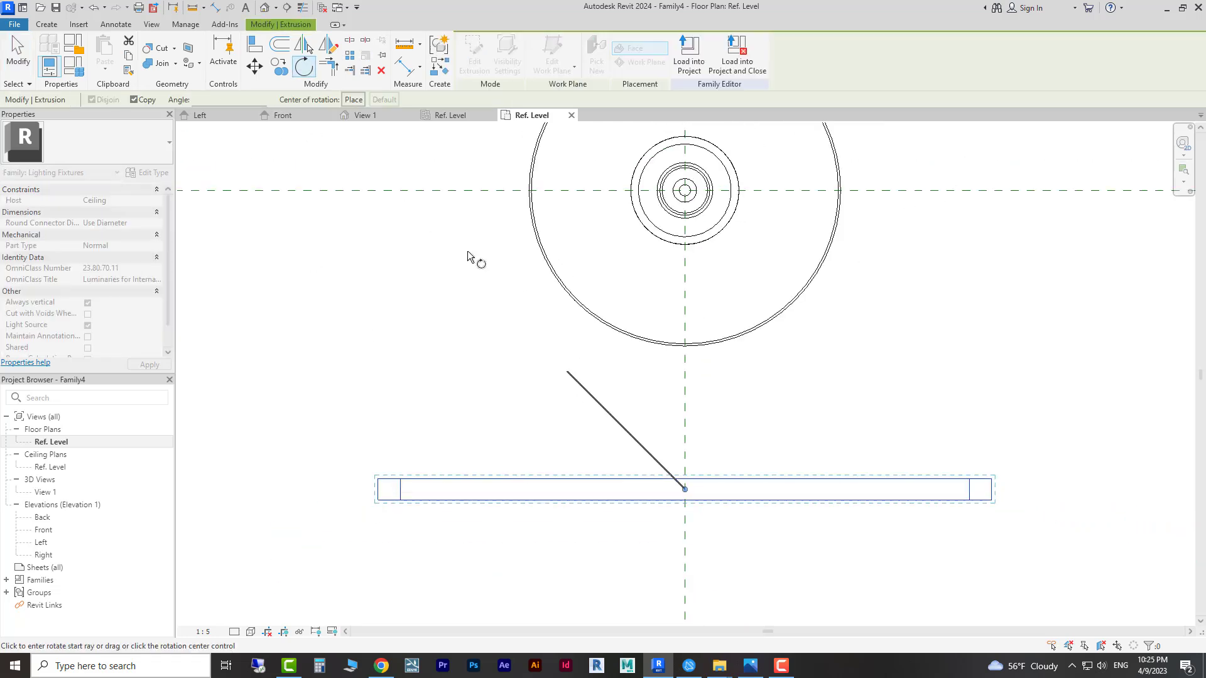
pyautogui.click(353, 100)
pyautogui.scroll(2, 657, 204)
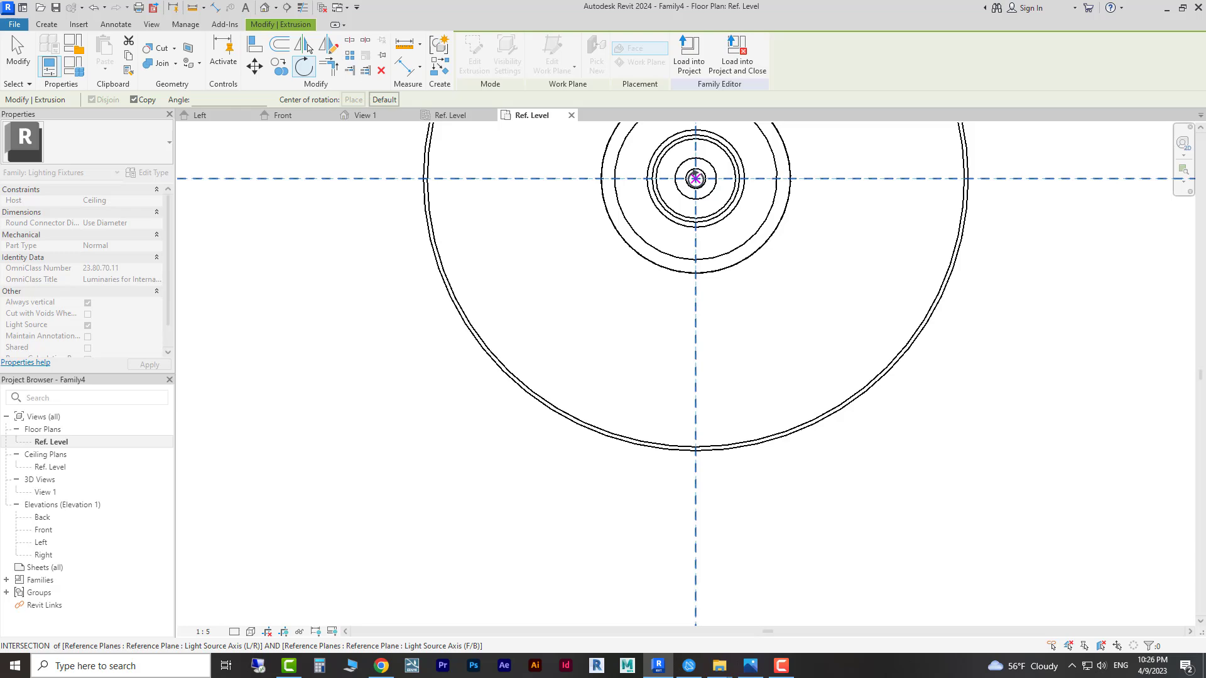
pyautogui.click(696, 179)
pyautogui.click(695, 305)
pyautogui.click(495, 180)
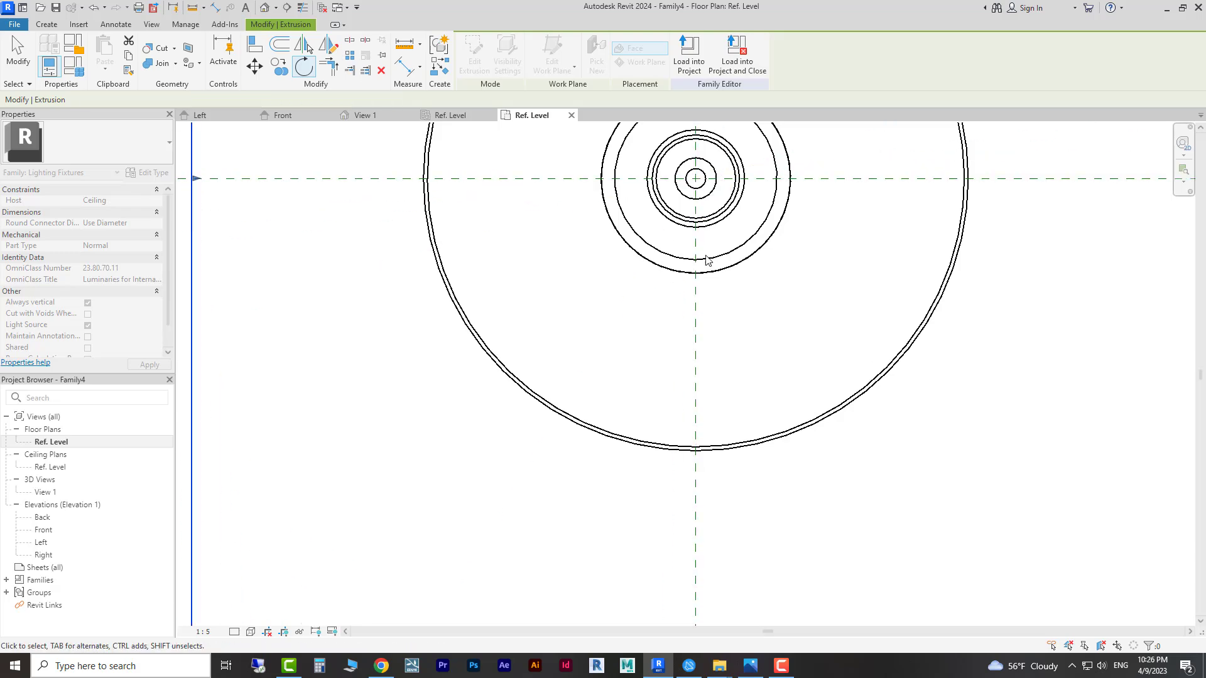
pyautogui.scroll(-2, 690, 351)
# Step: Select both the vertical and horizontal bars together
pyautogui.click(548, 353)
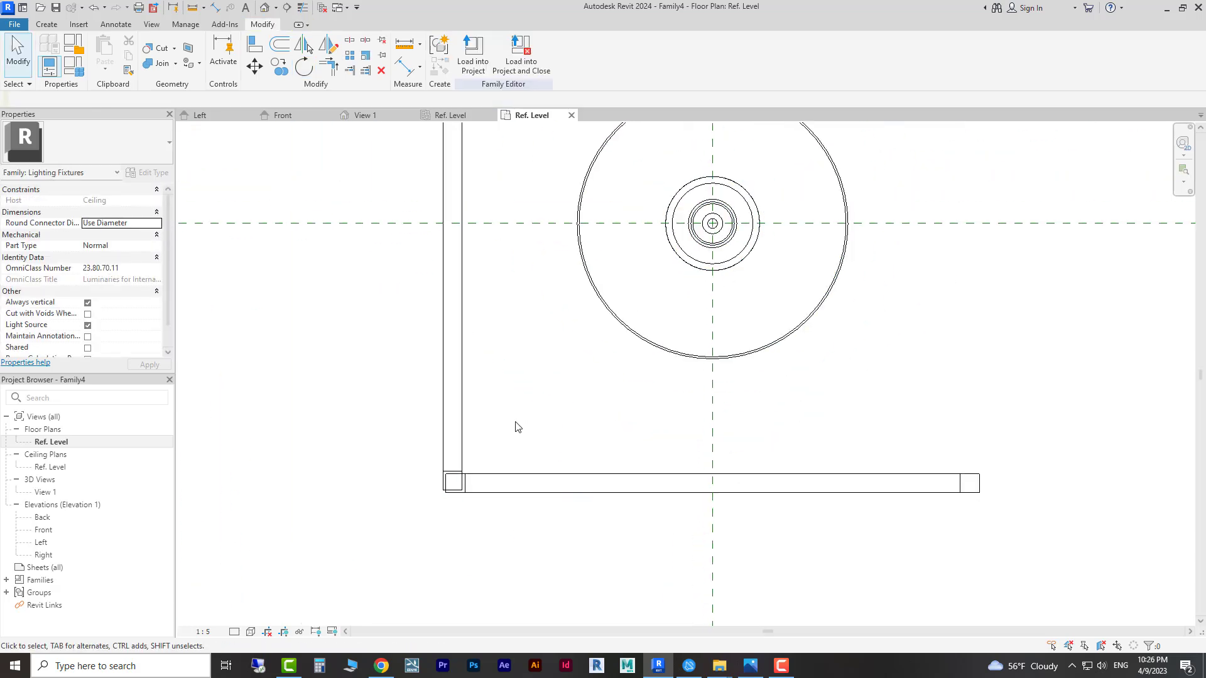
pyautogui.click(462, 427)
pyautogui.moveTo(544, 437); pyautogui.dragTo(476, 463, button='middle')
pyautogui.scroll(-2, 480, 478)
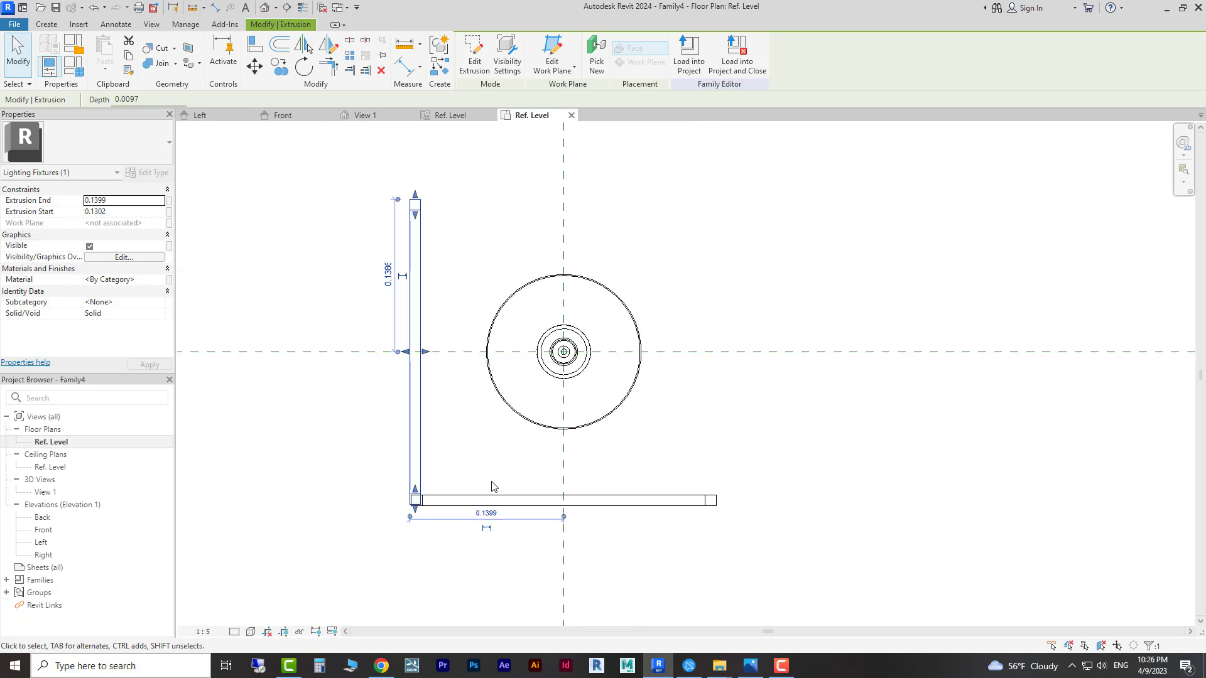
pyautogui.keyDown('ctrl'); pyautogui.click(511, 500); pyautogui.keyUp('ctrl')
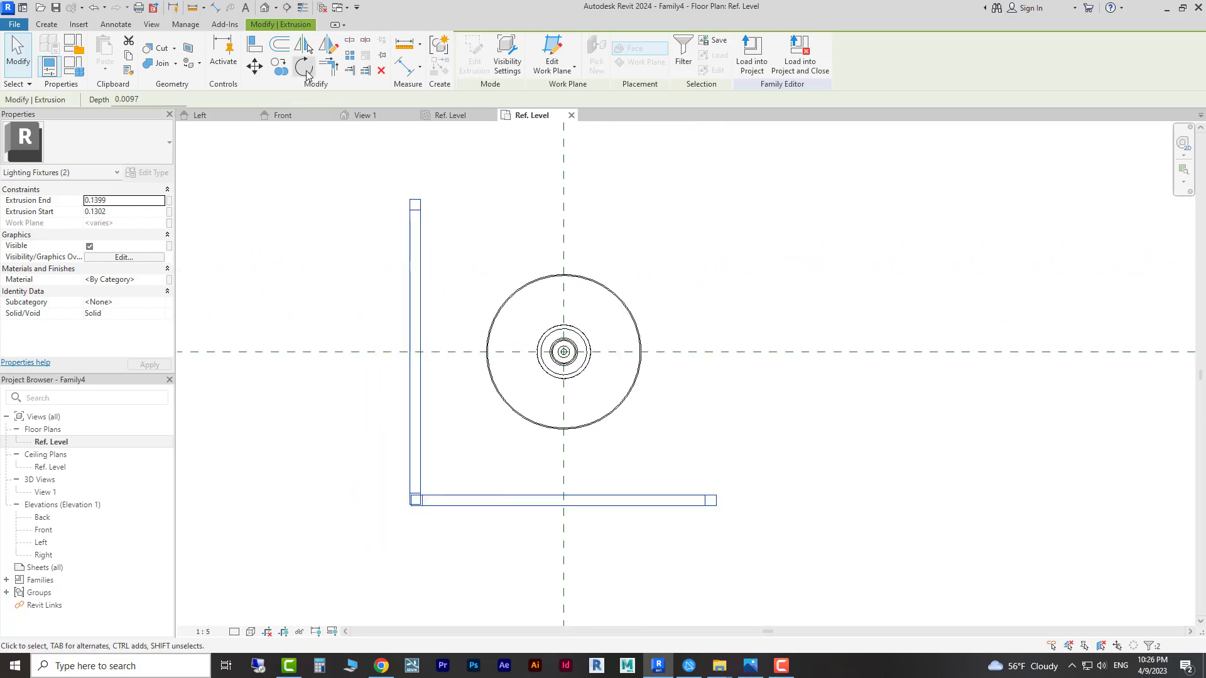
# Step: Rotate a copy of both bars 180° about the circles' centre to close the square frame
pyautogui.click(304, 67)
pyautogui.scroll(4, 568, 330)
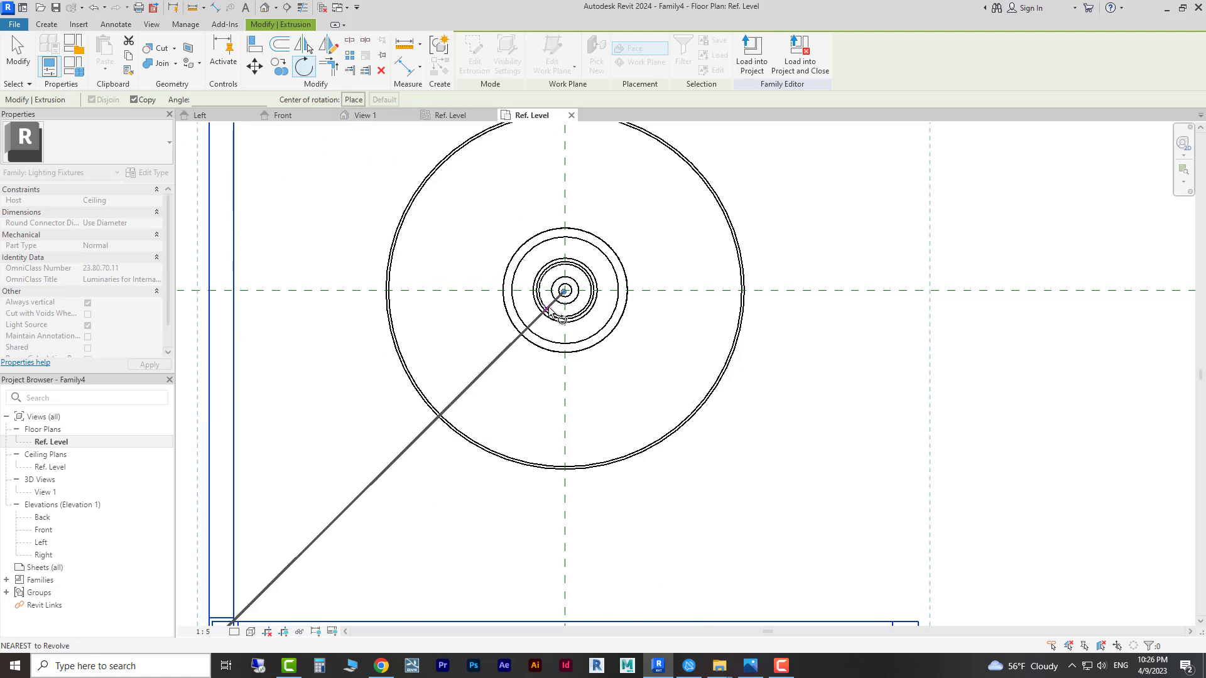
pyautogui.click(352, 101)
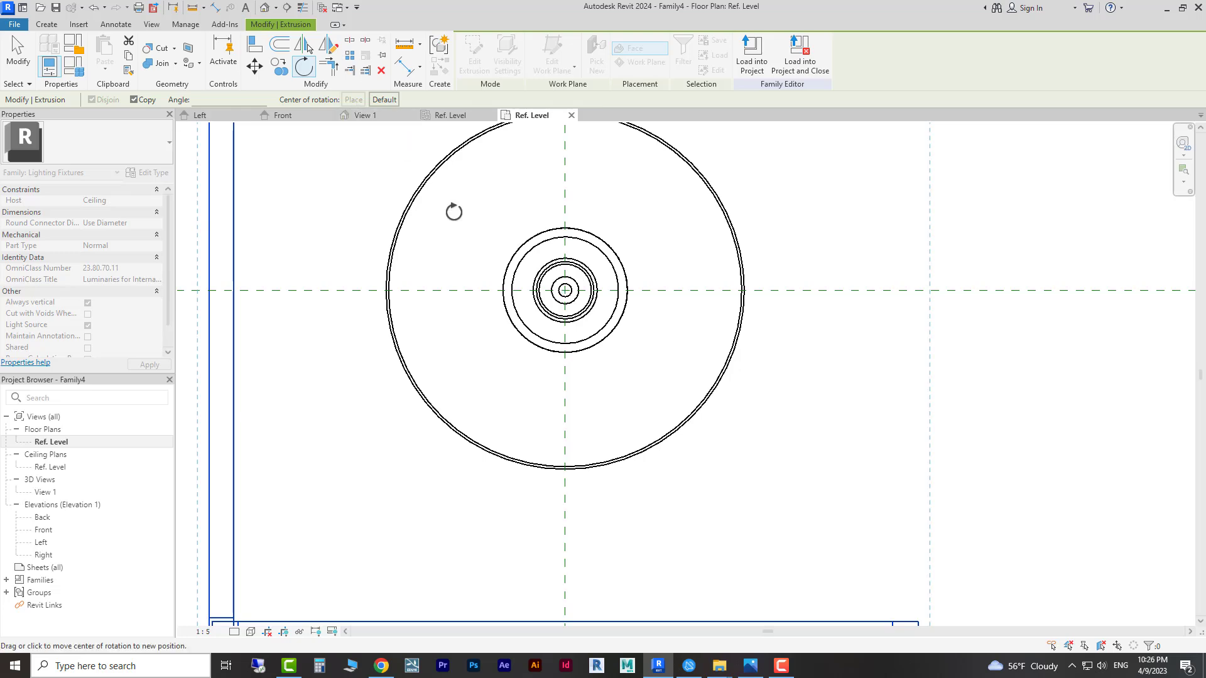
pyautogui.scroll(5, 563, 294)
pyautogui.click(565, 290)
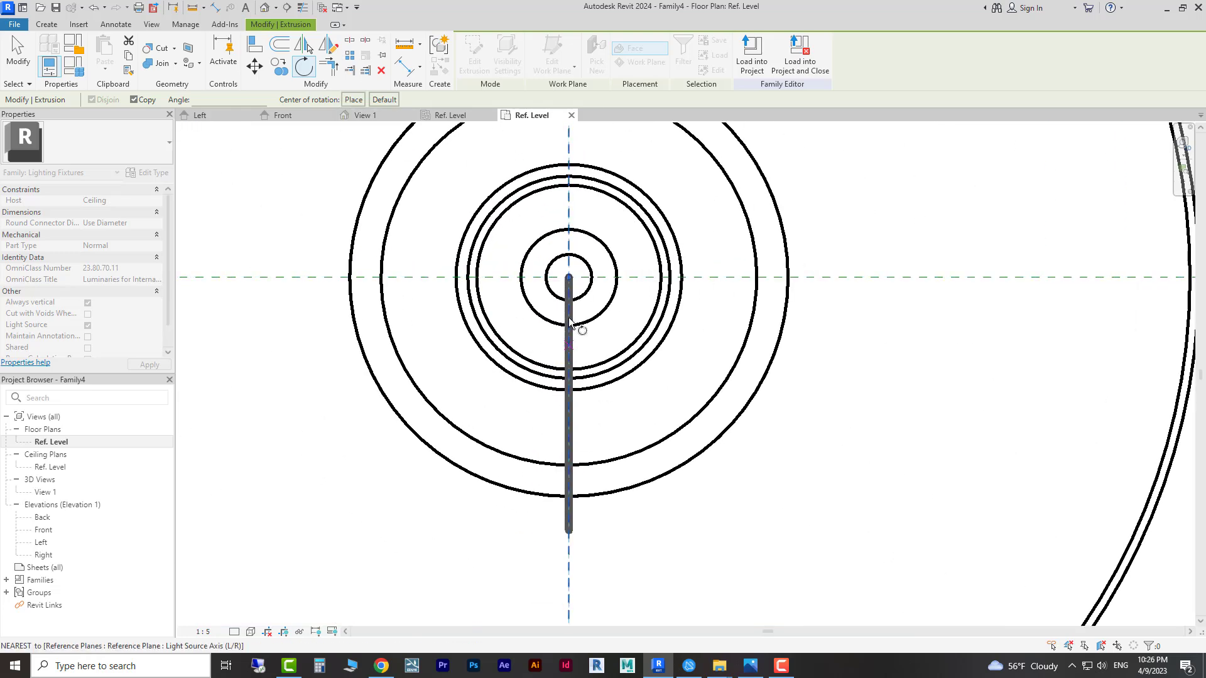
pyautogui.scroll(-5, 569, 323)
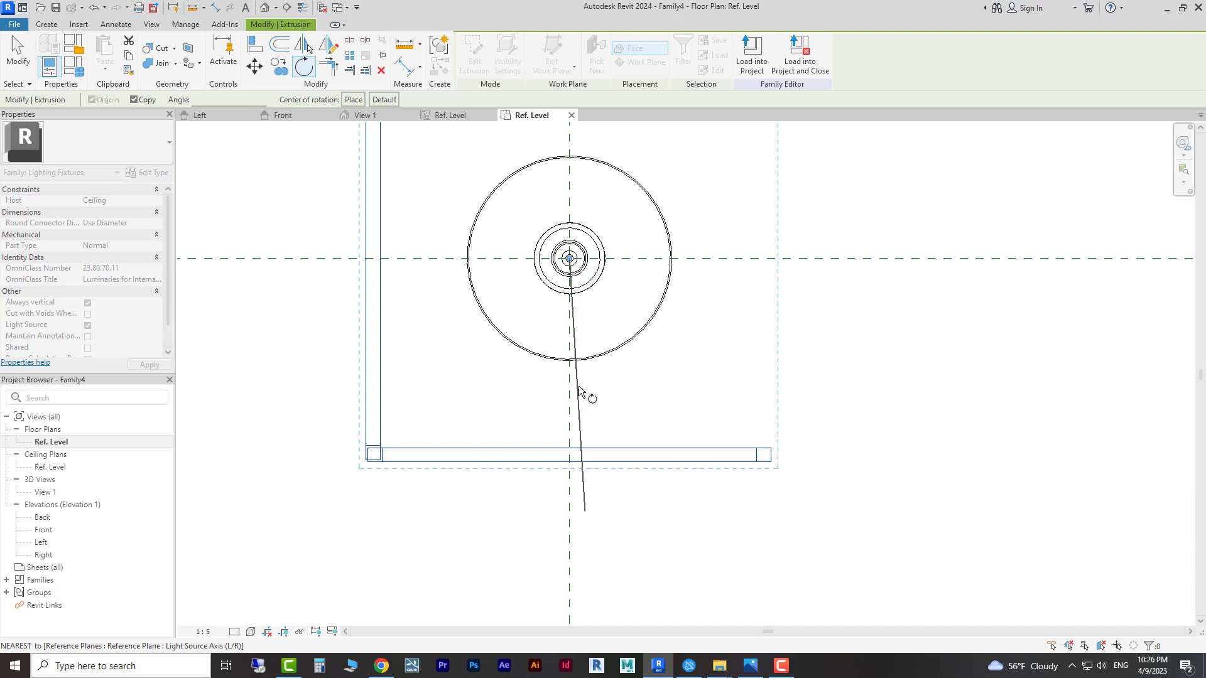
pyautogui.click(570, 409)
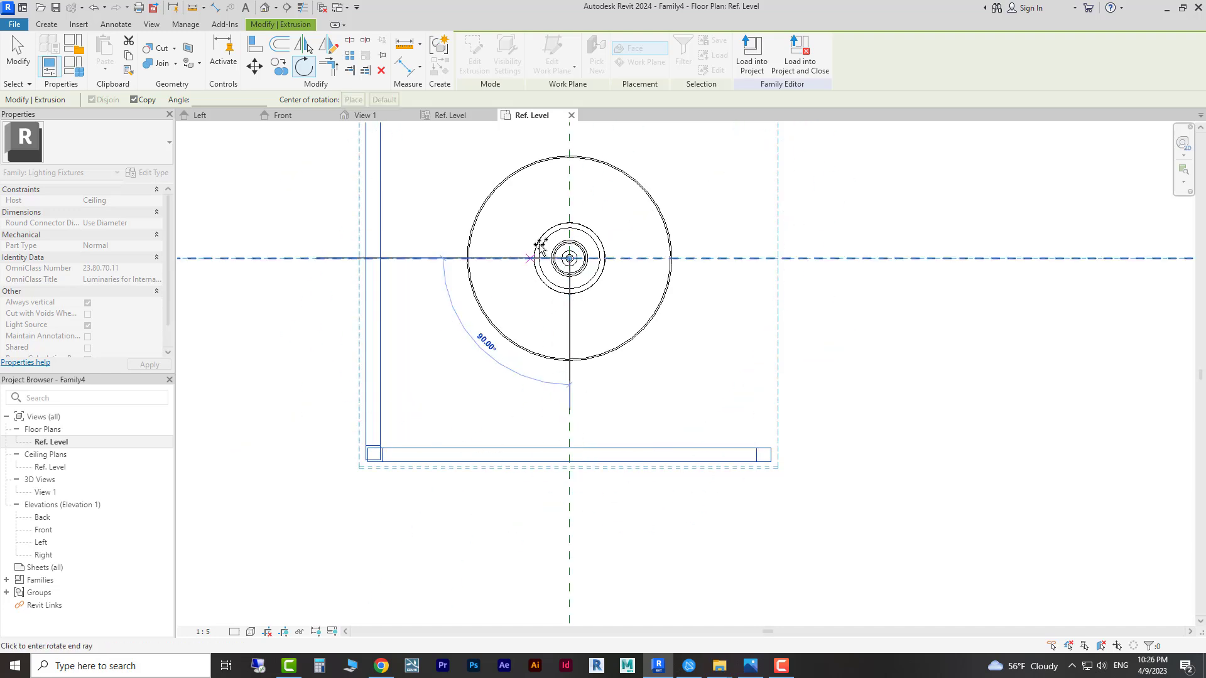
pyautogui.click(569, 140)
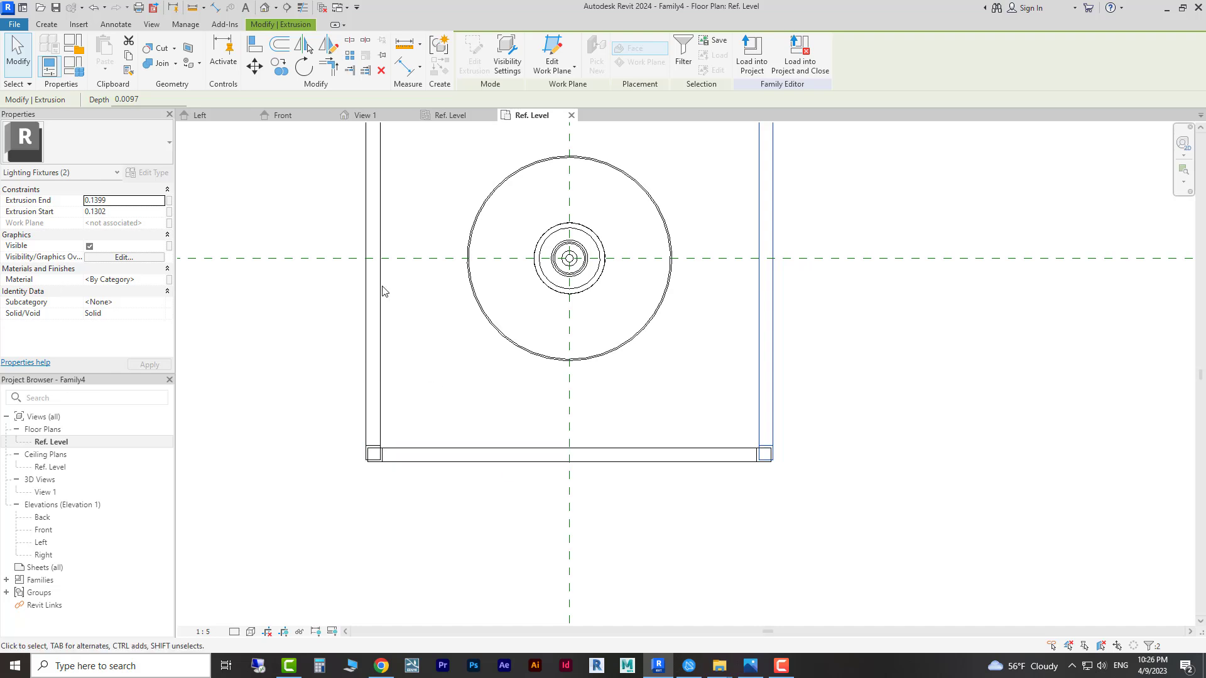
pyautogui.scroll(-2, 713, 493)
pyautogui.scroll(2, 697, 379)
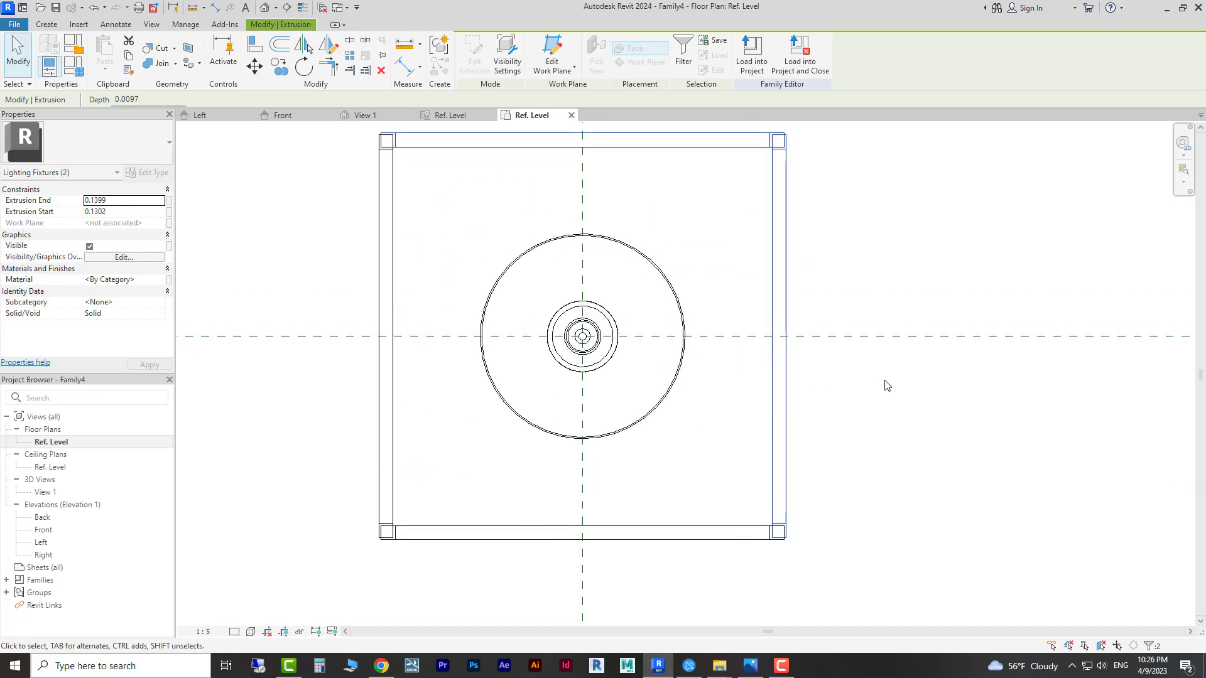
pyautogui.press('Escape')
# Step: Orbit and zoom 3D View 1 around the caged bulb, then go back to the Ref. Level plan
pyautogui.click(363, 114)
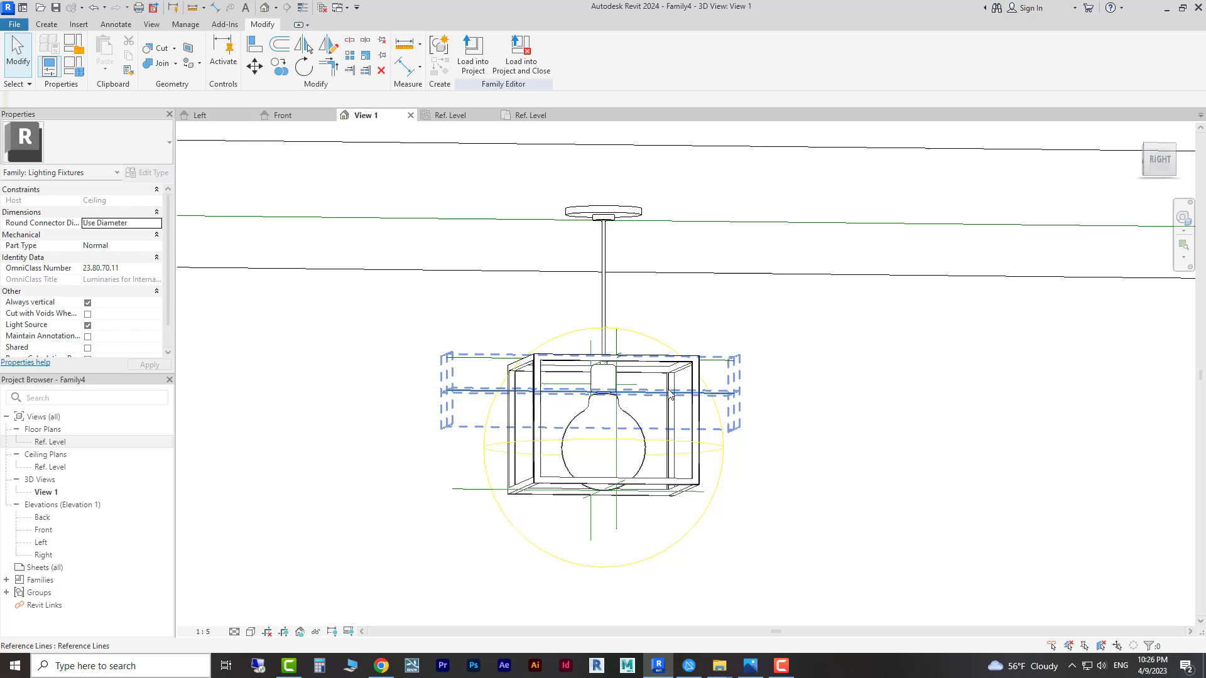
pyautogui.keyDown('shift'); pyautogui.moveTo(850, 430); pyautogui.dragTo(667, 464, button='middle'); pyautogui.keyUp('shift')
pyautogui.keyDown('shift'); pyautogui.moveTo(854, 348); pyautogui.dragTo(898, 396, button='middle'); pyautogui.keyUp('shift')
pyautogui.scroll(3, 716, 404)
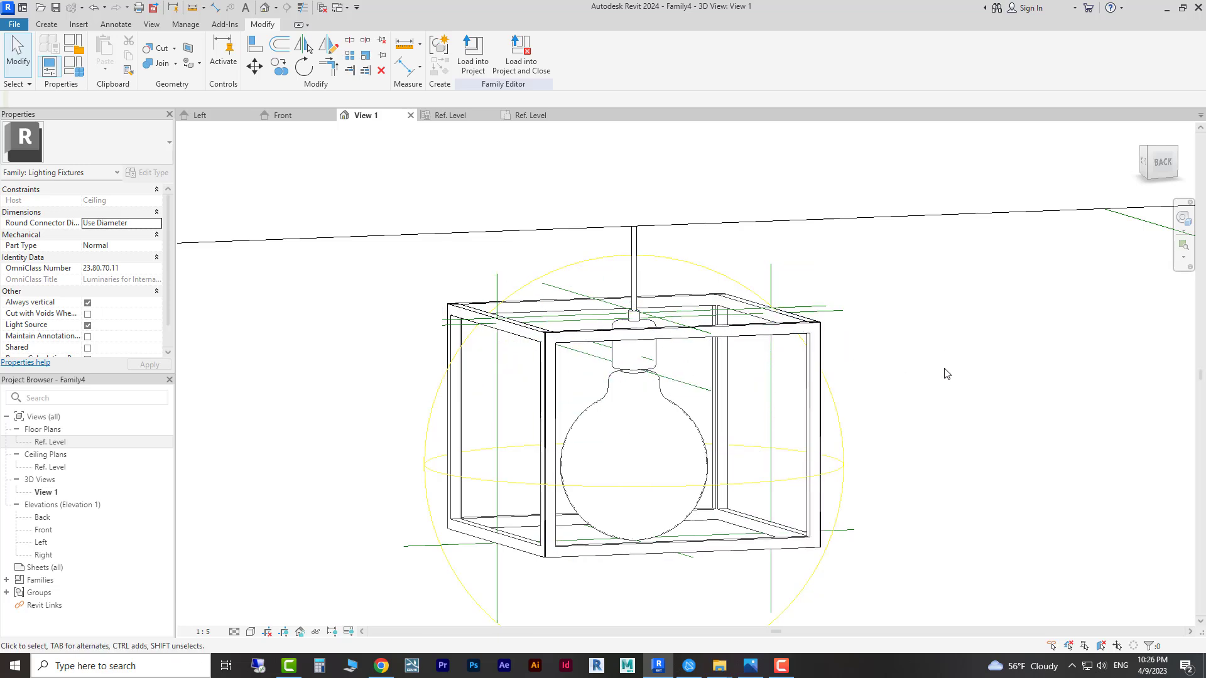
pyautogui.click(524, 120)
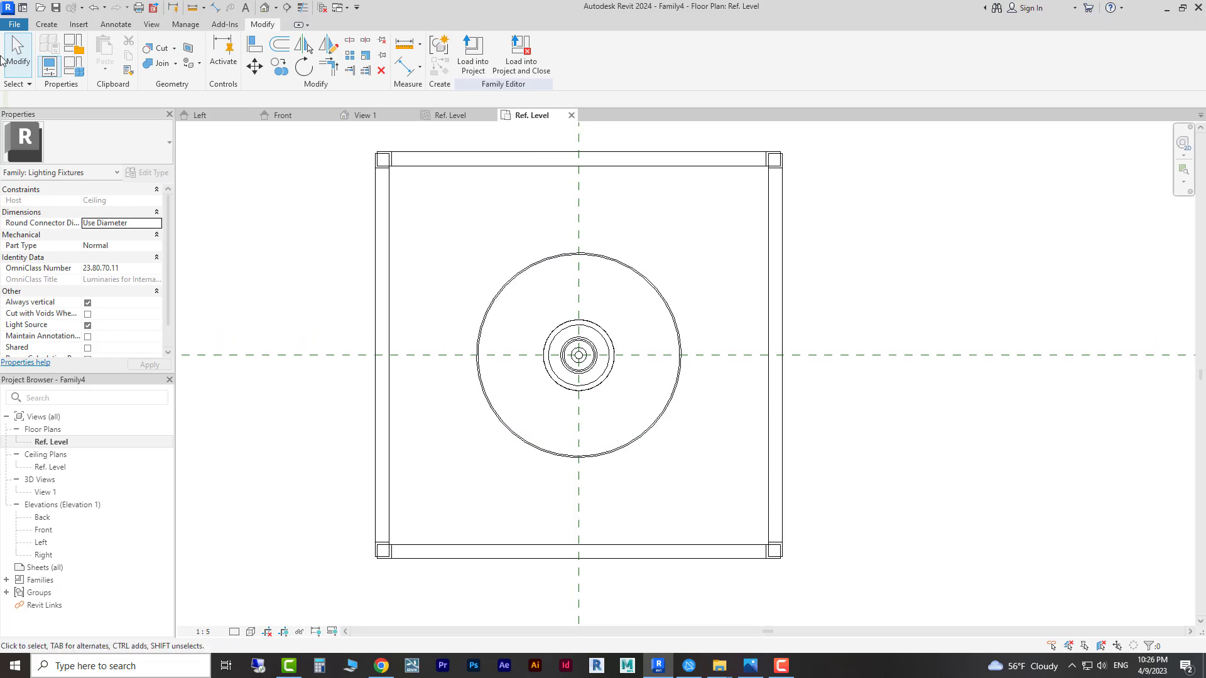
# Step: Start a new extrusion and sketch a narrow rectangle from the top frame bar down to the bulb
pyautogui.click(57, 25)
pyautogui.click(108, 45)
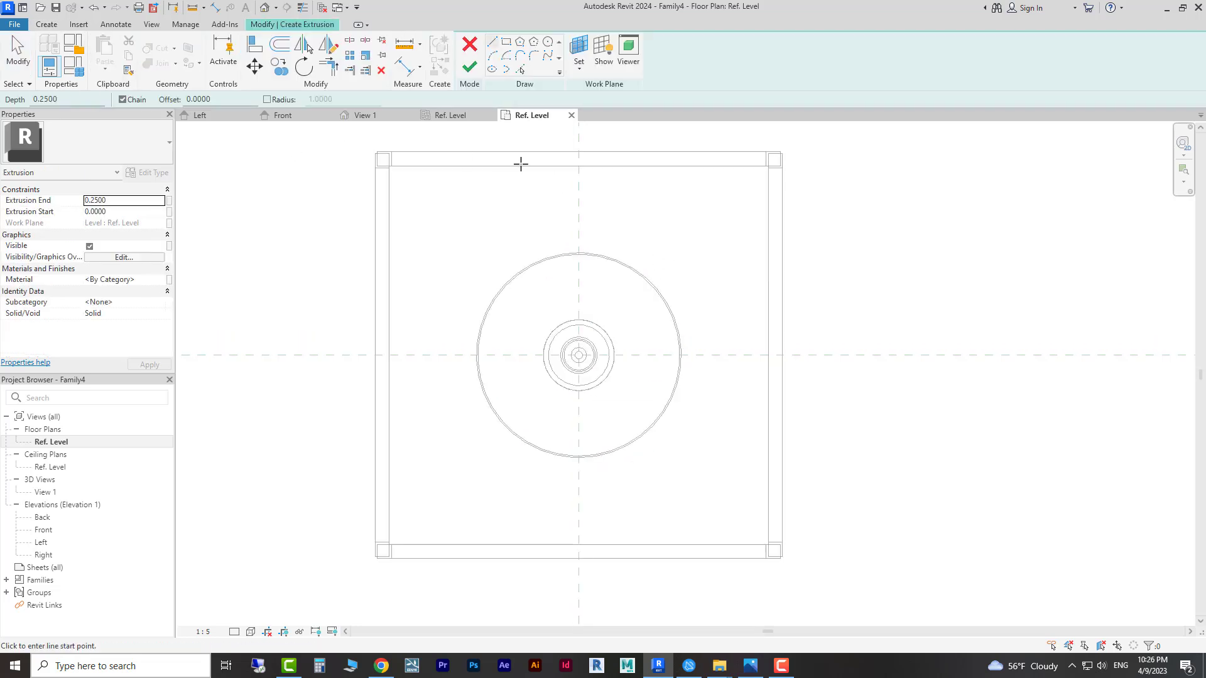
pyautogui.moveTo(520, 164); pyautogui.dragTo(589, 232, button='middle')
pyautogui.click(504, 44)
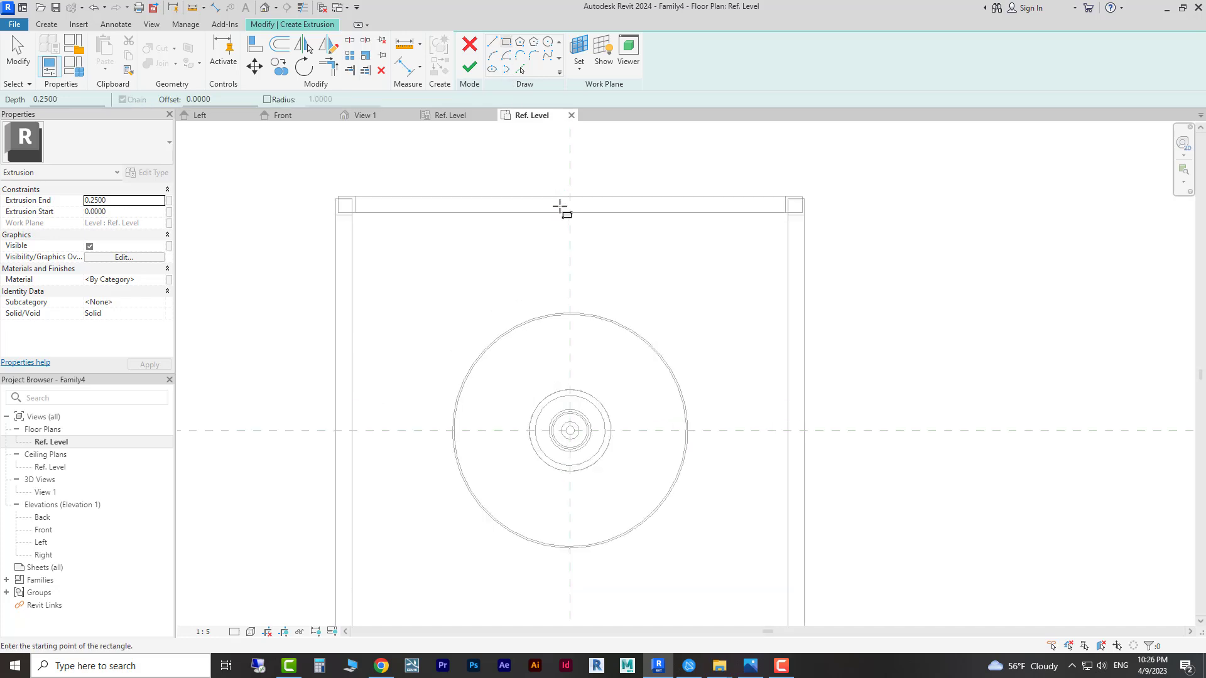
pyautogui.scroll(3, 568, 207)
pyautogui.click(567, 205)
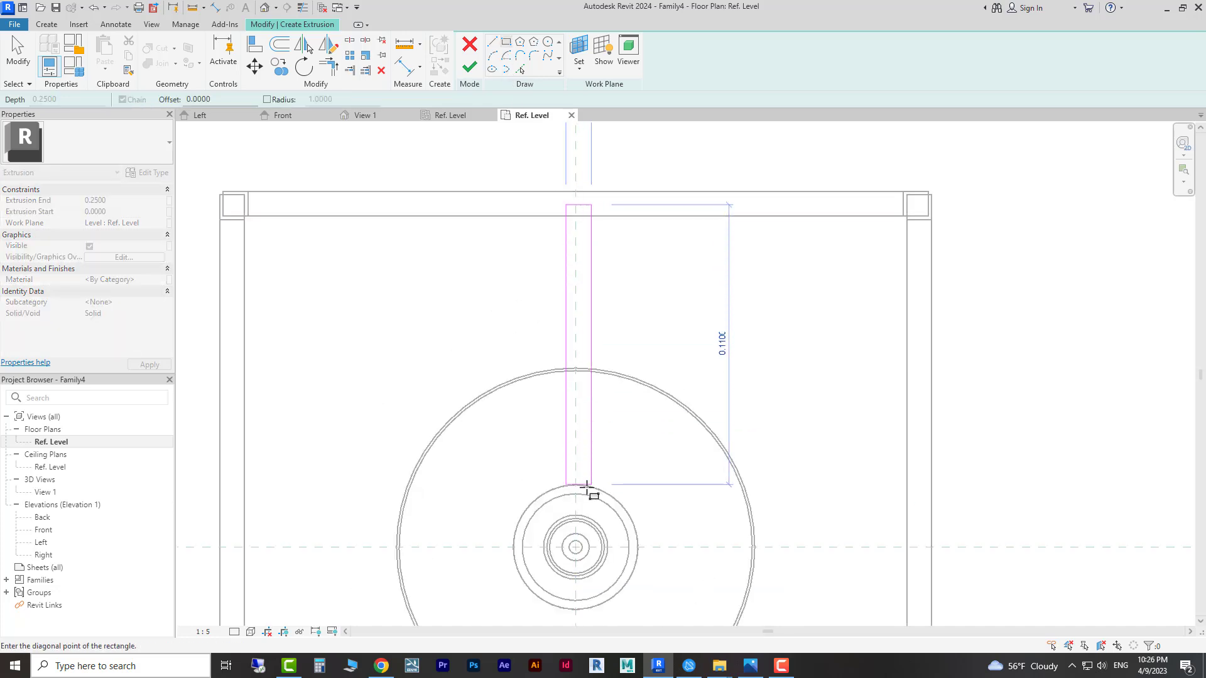
pyautogui.scroll(4, 583, 540)
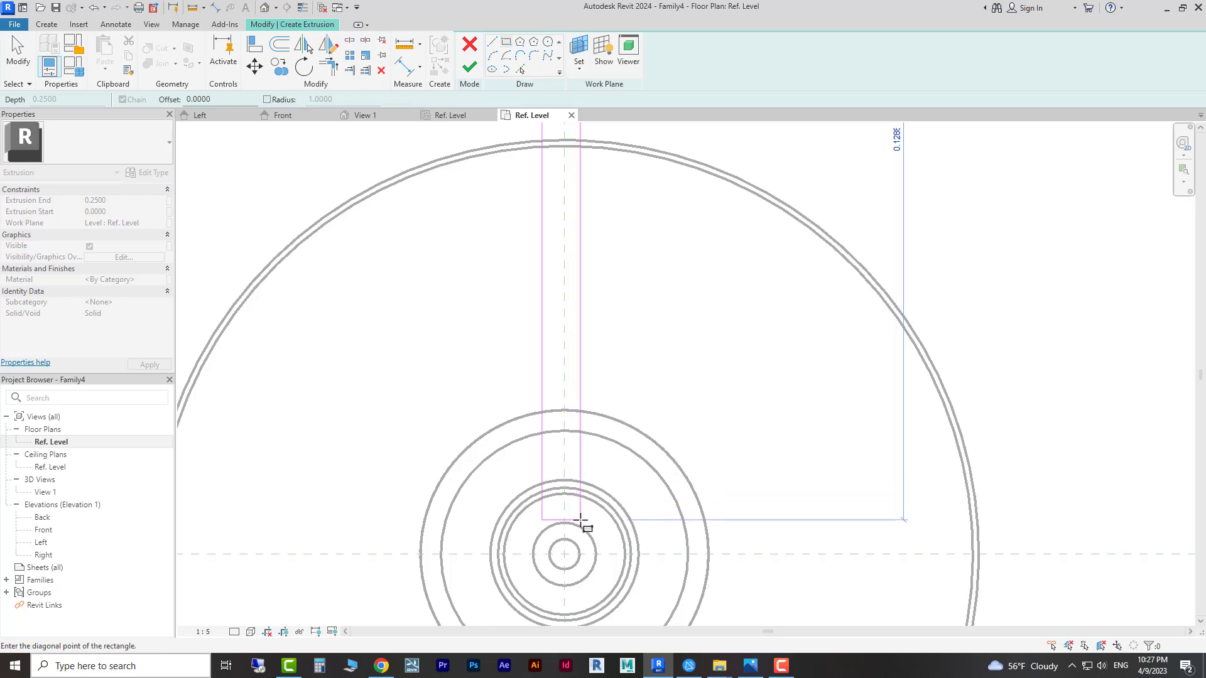
pyautogui.click(580, 519)
pyautogui.press('Escape')
pyautogui.press('Escape')
pyautogui.scroll(-2, 573, 505)
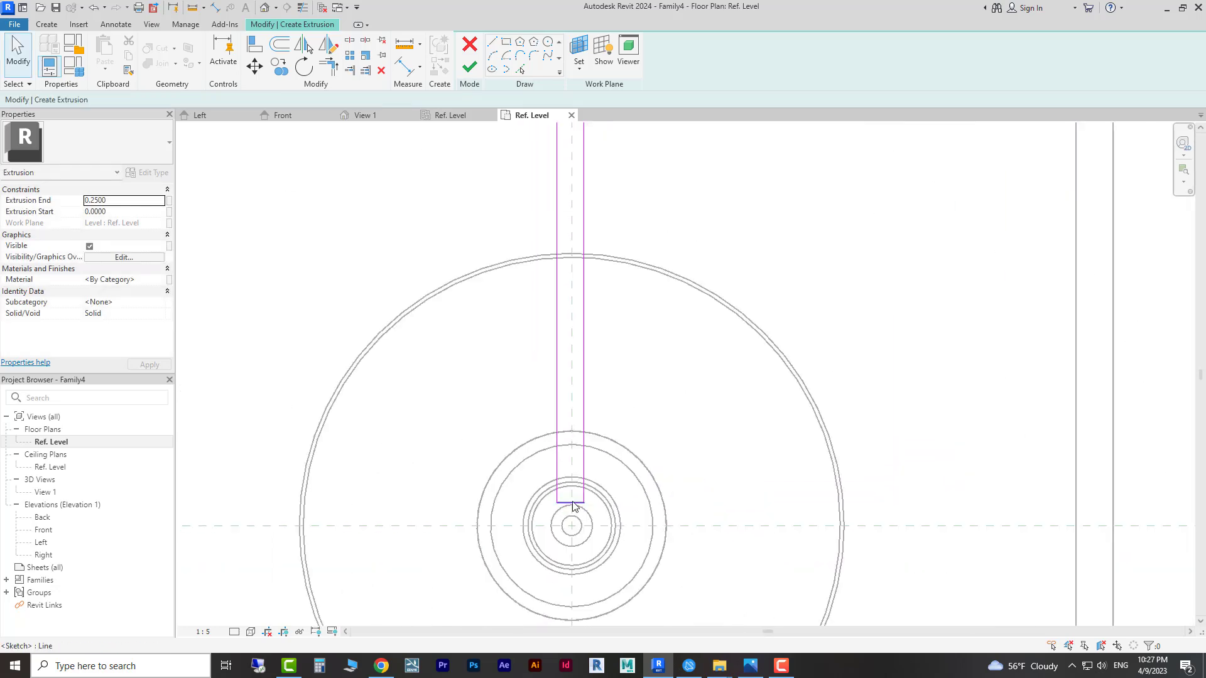
pyautogui.scroll(-2, 573, 505)
pyautogui.scroll(2, 555, 258)
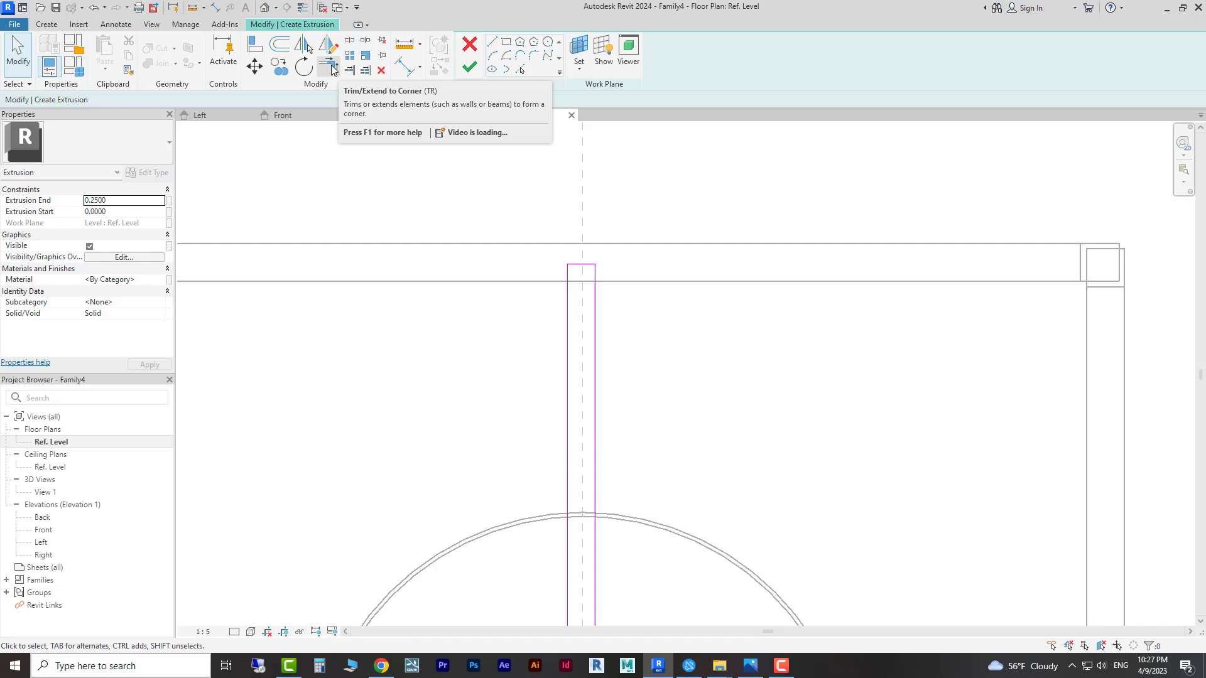
# Step: Dimension the rod's left and right edges, set the dimension to EQ, then delete it
pyautogui.click(117, 24)
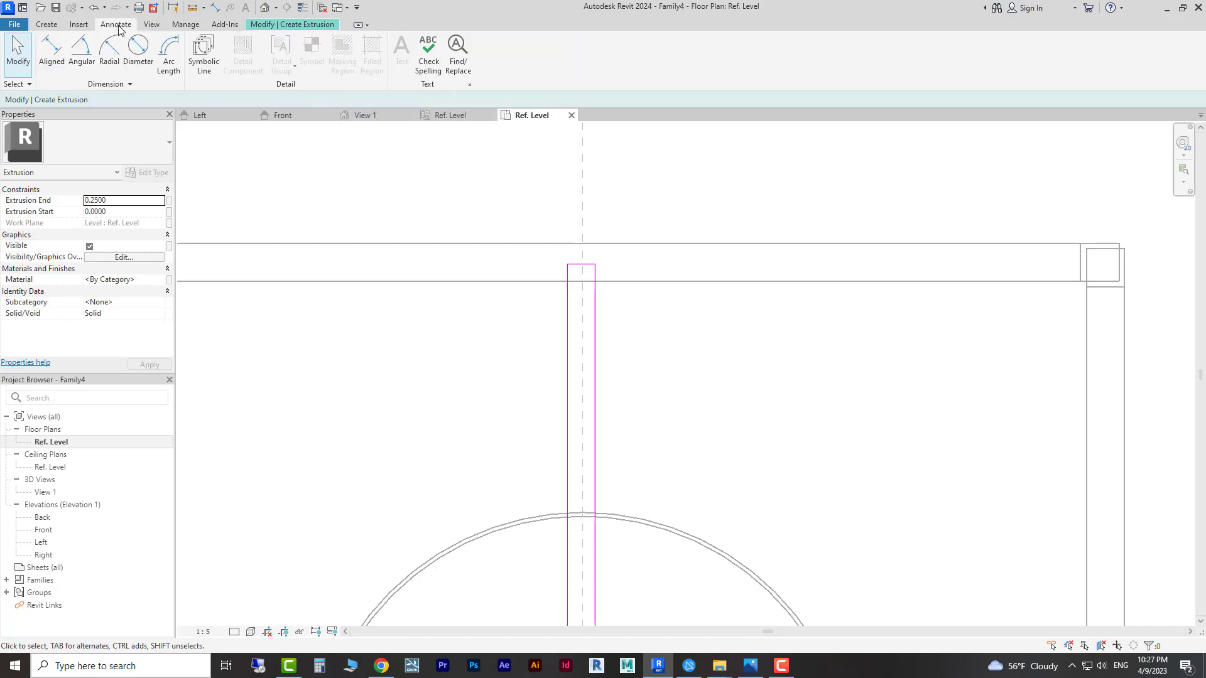
pyautogui.click(51, 54)
pyautogui.click(567, 315)
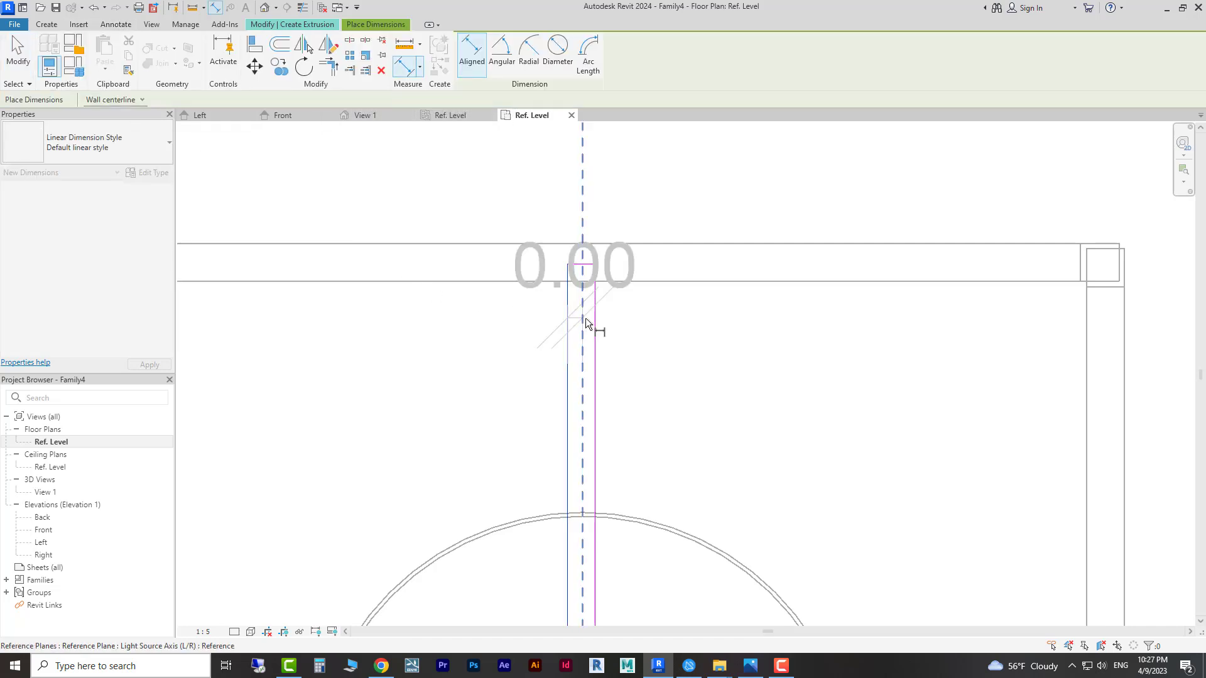
pyautogui.click(595, 321)
pyautogui.click(793, 354)
pyautogui.scroll(-5, 592, 417)
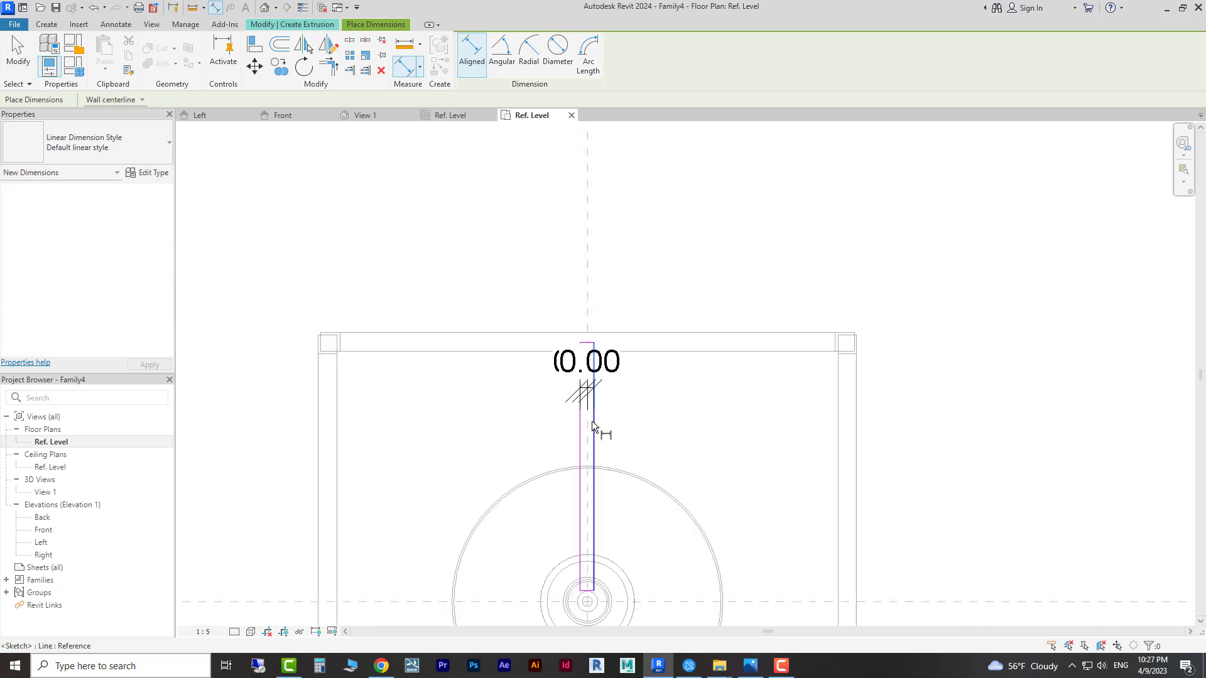
pyautogui.press('Escape')
pyautogui.press('Escape')
pyautogui.click(606, 389)
pyautogui.click(638, 356)
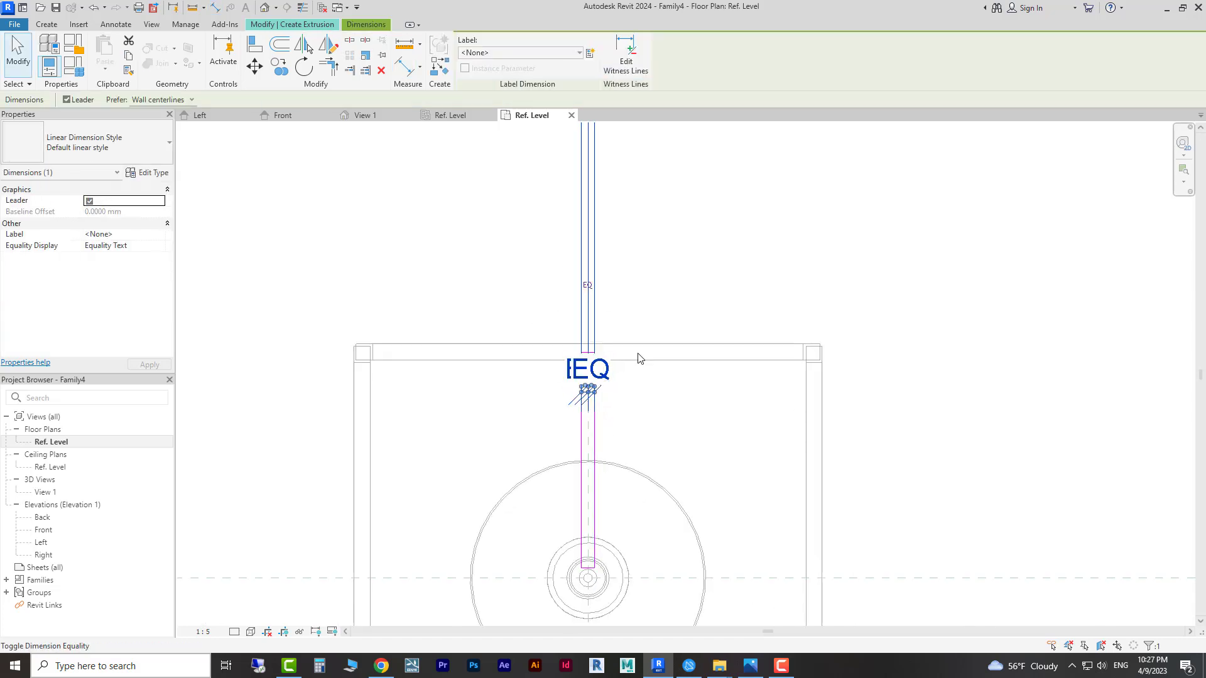
pyautogui.press('Escape')
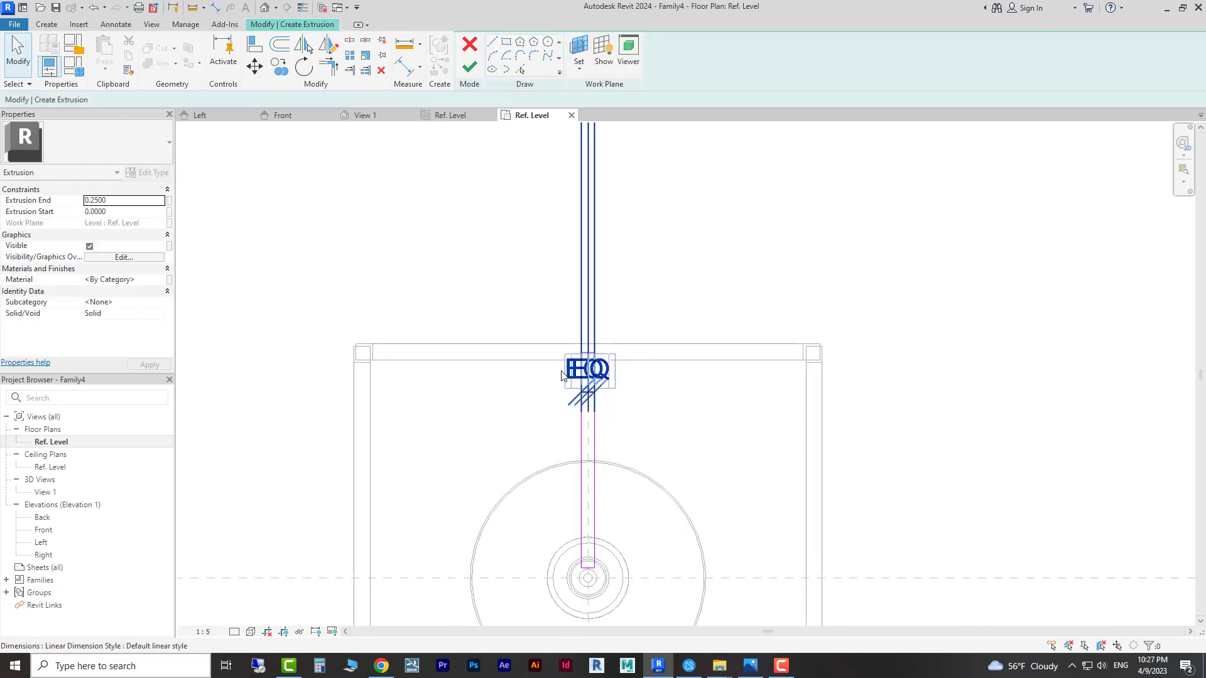
pyautogui.click(578, 321)
pyautogui.press('Delete')
# Step: Nudge the rod's right sketch line slightly left
pyautogui.scroll(3, 554, 426)
pyautogui.click(610, 387)
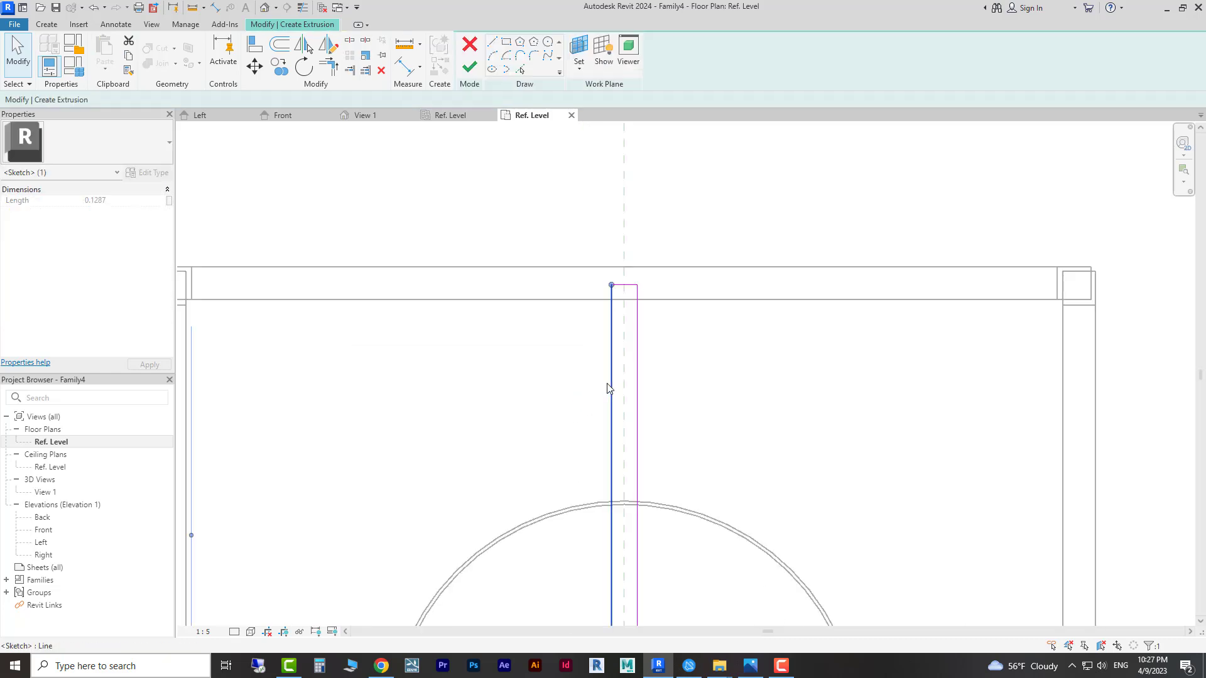
pyautogui.click(635, 387)
pyautogui.moveTo(636, 388); pyautogui.dragTo(635, 387)
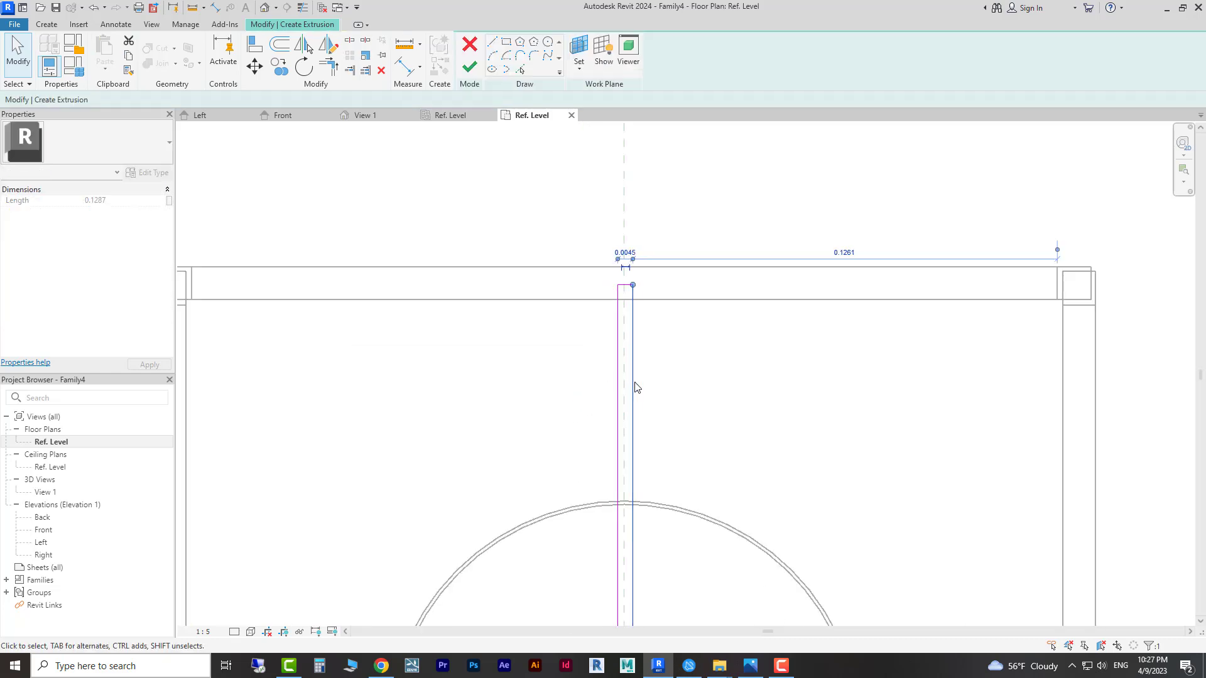
pyautogui.scroll(2, 650, 363)
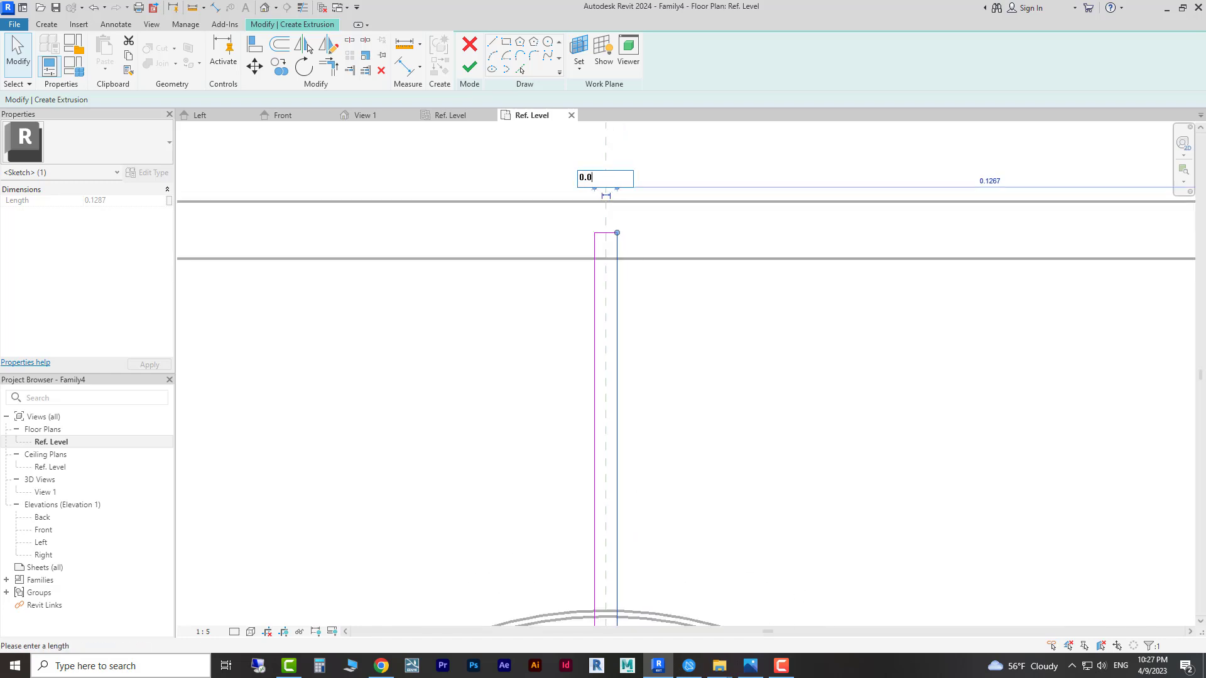
pyautogui.click(694, 401)
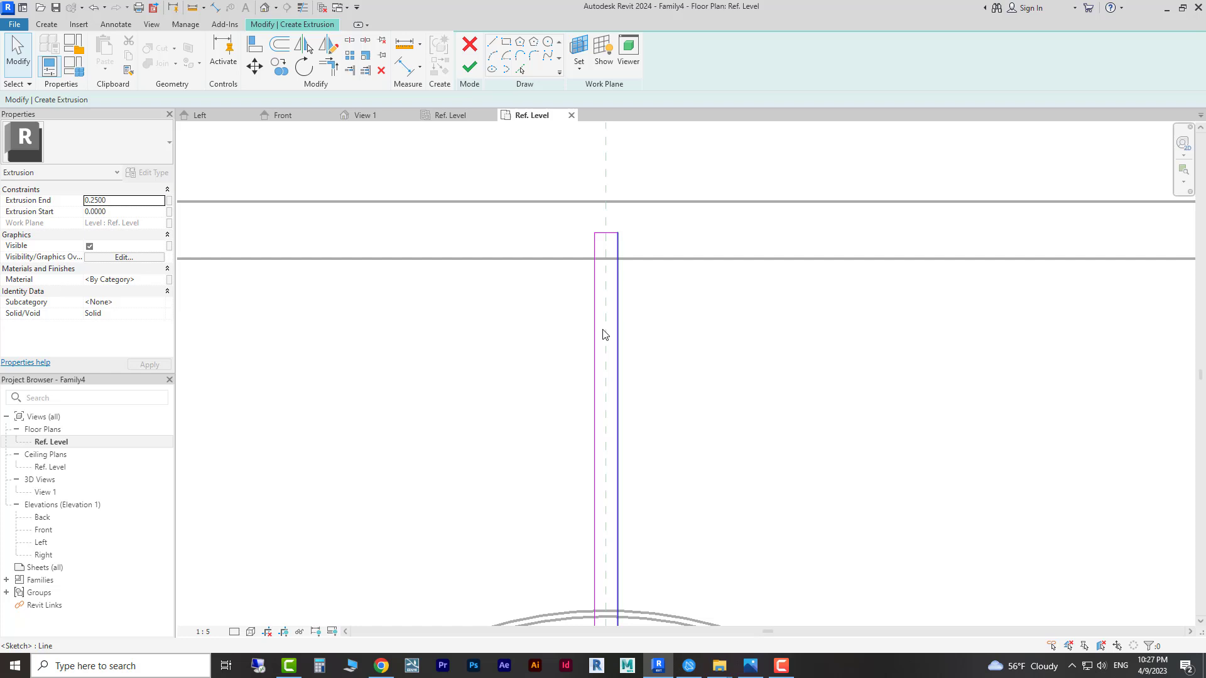
# Step: Dimension the left line, centre plane and right line, set EQ to centre the rod, then delete the dimension
pyautogui.click(116, 24)
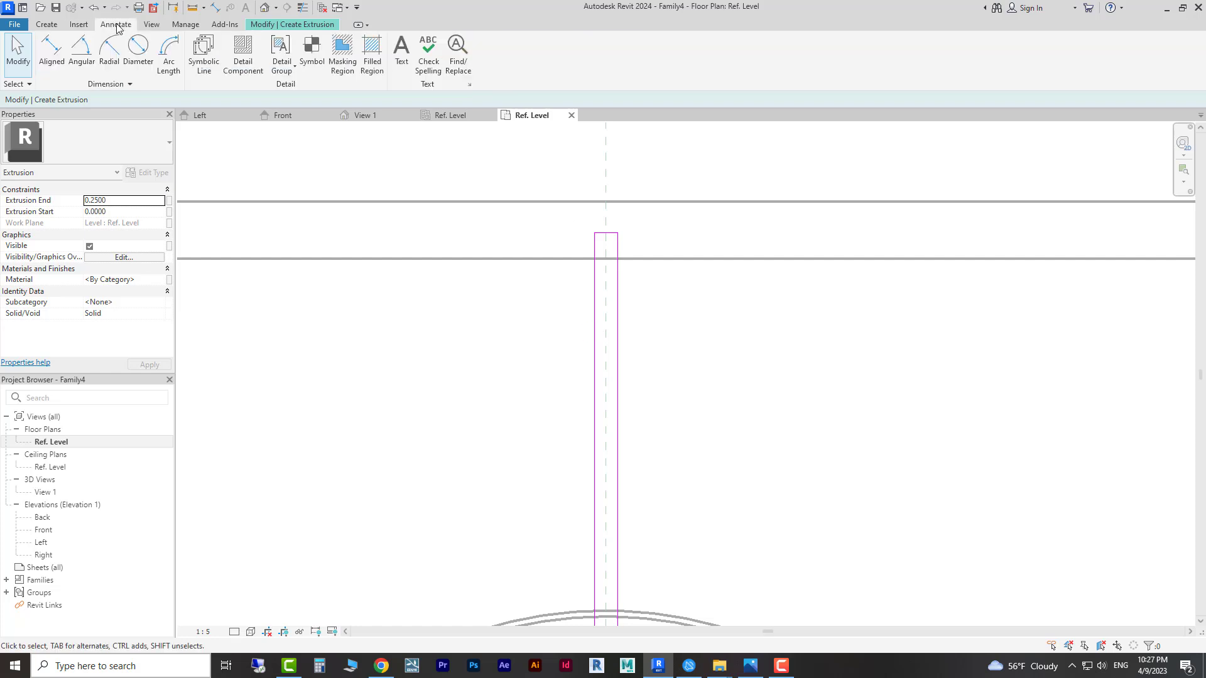
pyautogui.click(52, 53)
pyautogui.scroll(1, 606, 323)
pyautogui.click(589, 322)
pyautogui.click(605, 320)
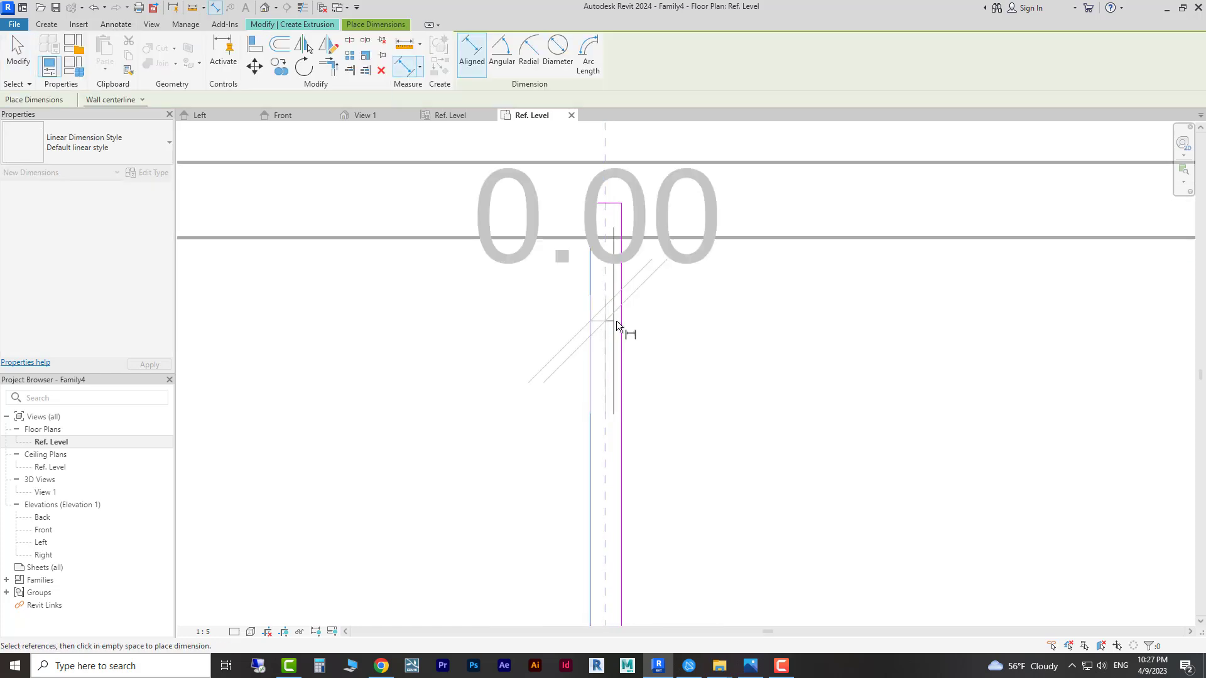
pyautogui.click(621, 321)
pyautogui.click(777, 347)
pyautogui.scroll(-2, 712, 500)
pyautogui.press('Escape')
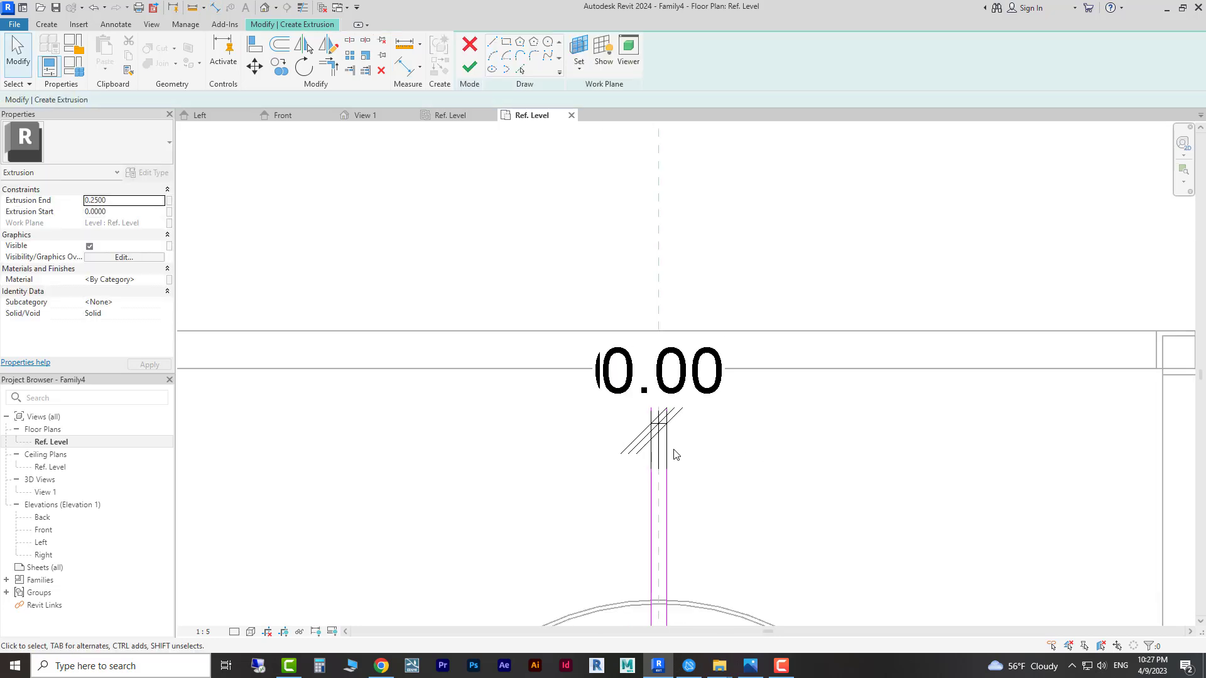
pyautogui.click(658, 178)
pyautogui.press('Escape')
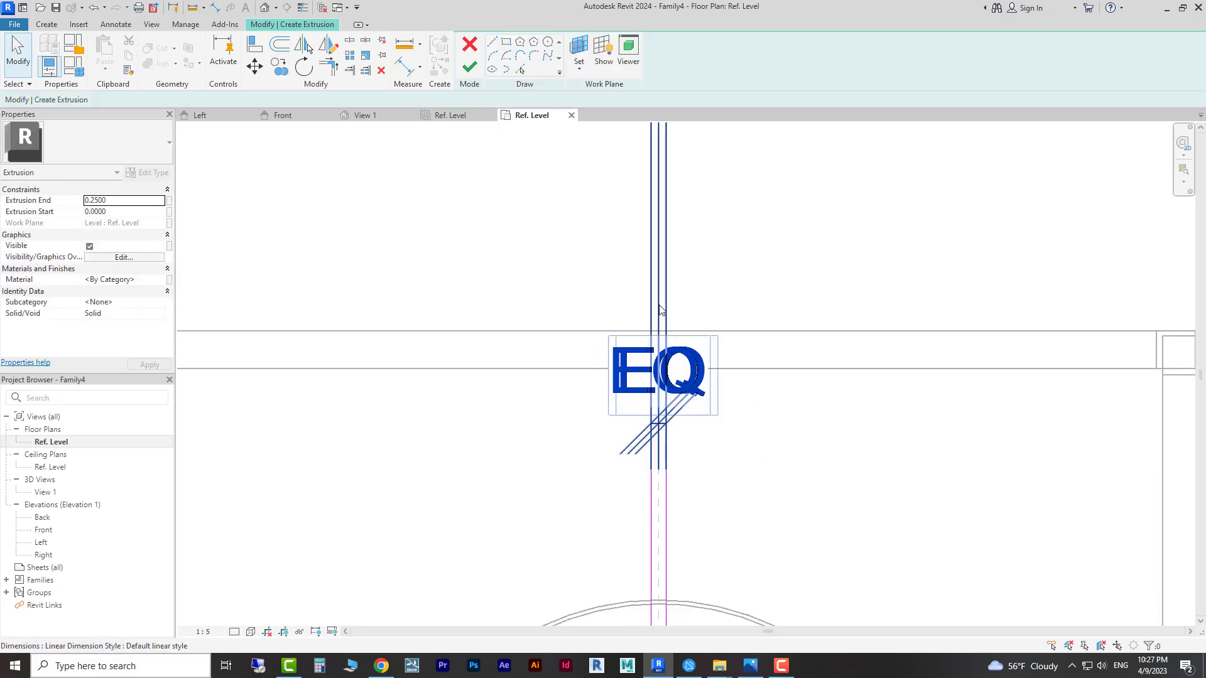
pyautogui.click(660, 291)
pyautogui.press('Delete')
# Step: Check the rod's bottom sketch line and finish the rod extrusion
pyautogui.scroll(-3, 637, 307)
pyautogui.moveTo(759, 493); pyautogui.dragTo(679, 427, button='middle')
pyautogui.scroll(1, 574, 461)
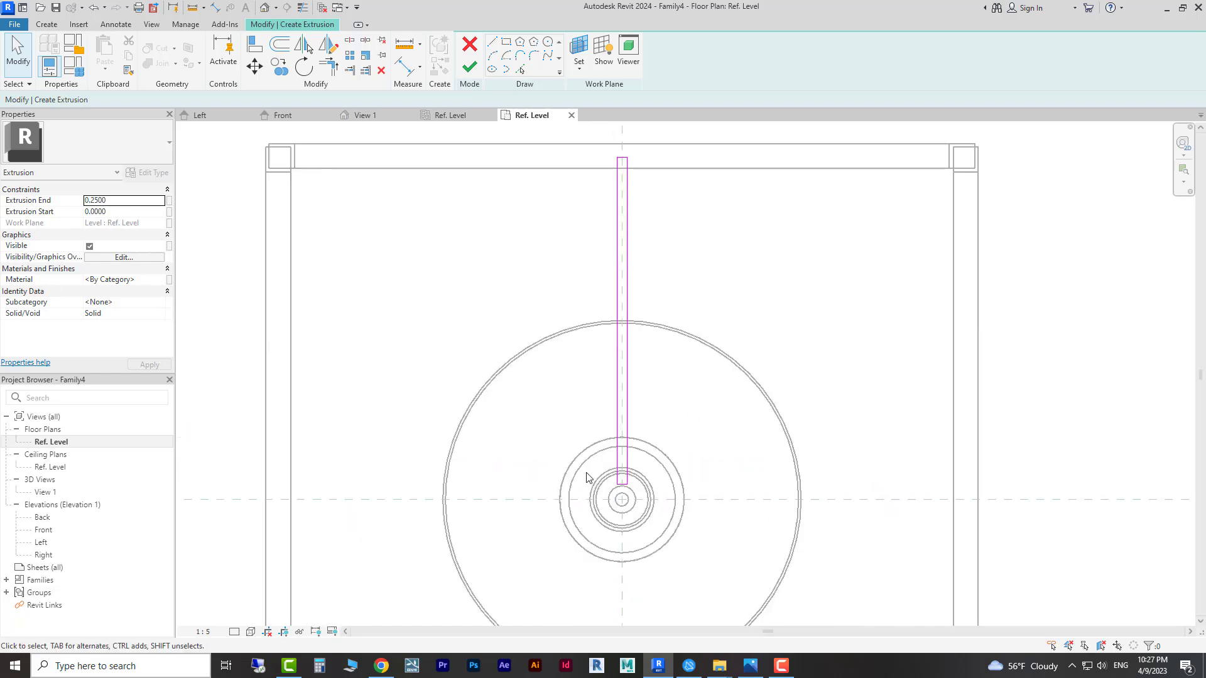
pyautogui.click(622, 484)
pyautogui.scroll(2, 621, 496)
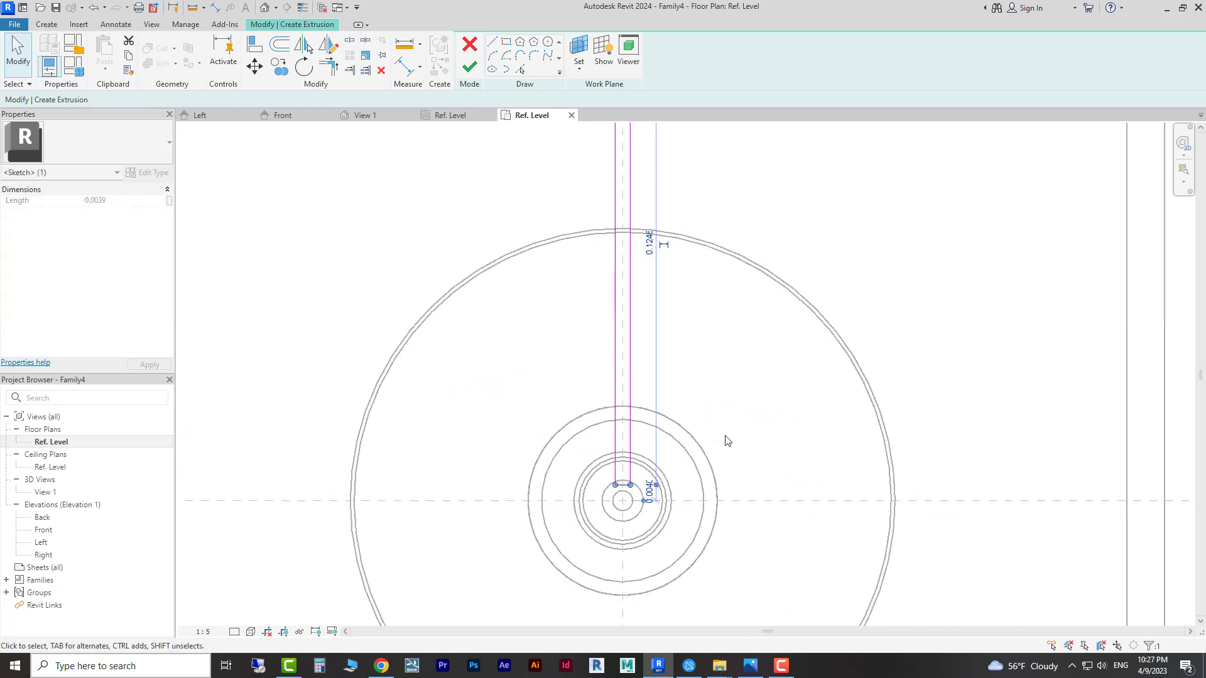
pyautogui.click(746, 402)
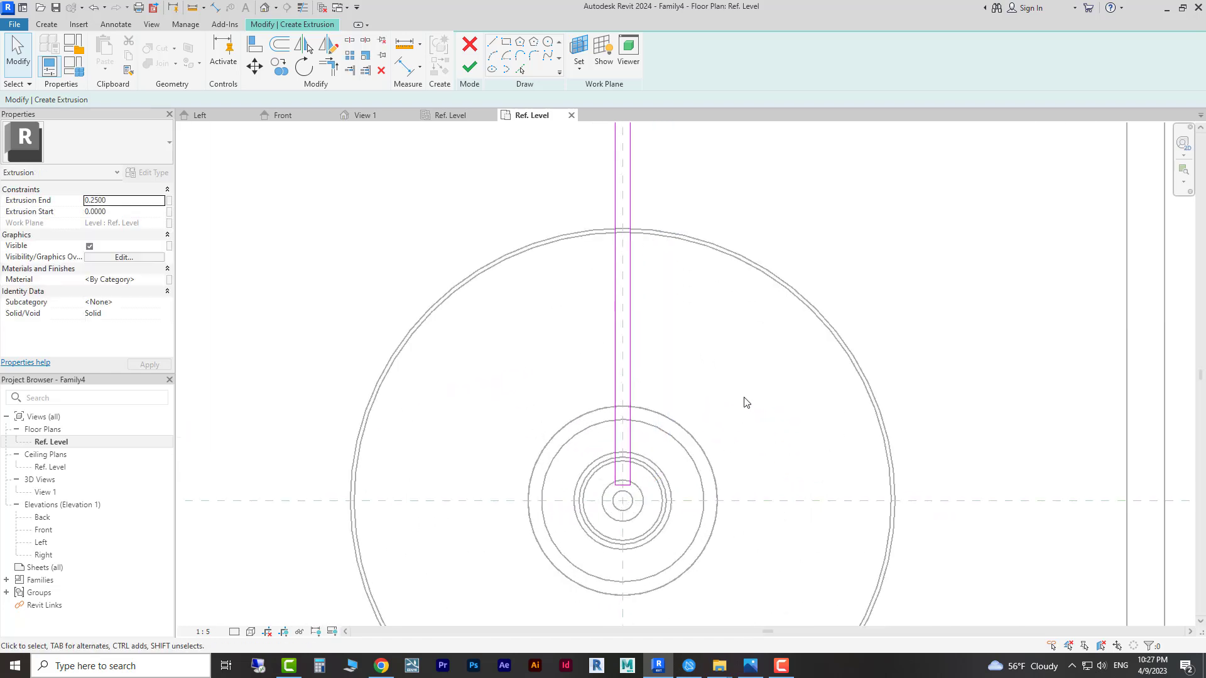
pyautogui.click(469, 67)
# Step: In the Left elevation, zoom out and select the rod extrusion
pyautogui.click(201, 116)
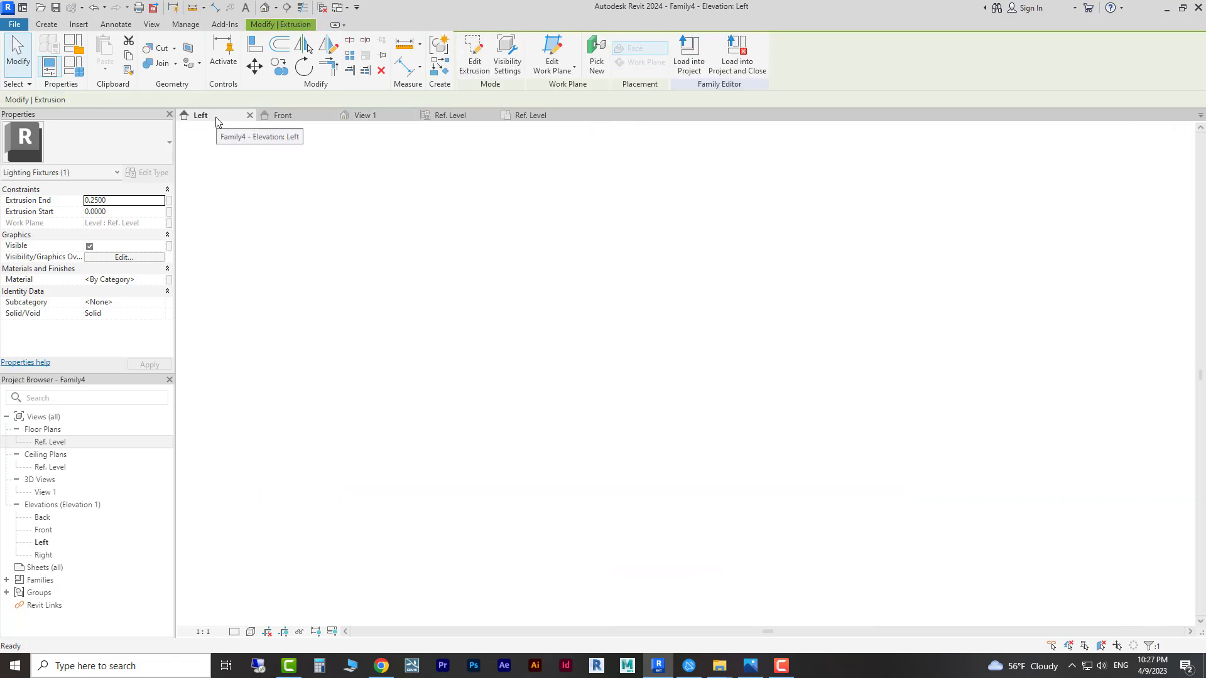
pyautogui.scroll(-3, 640, 350)
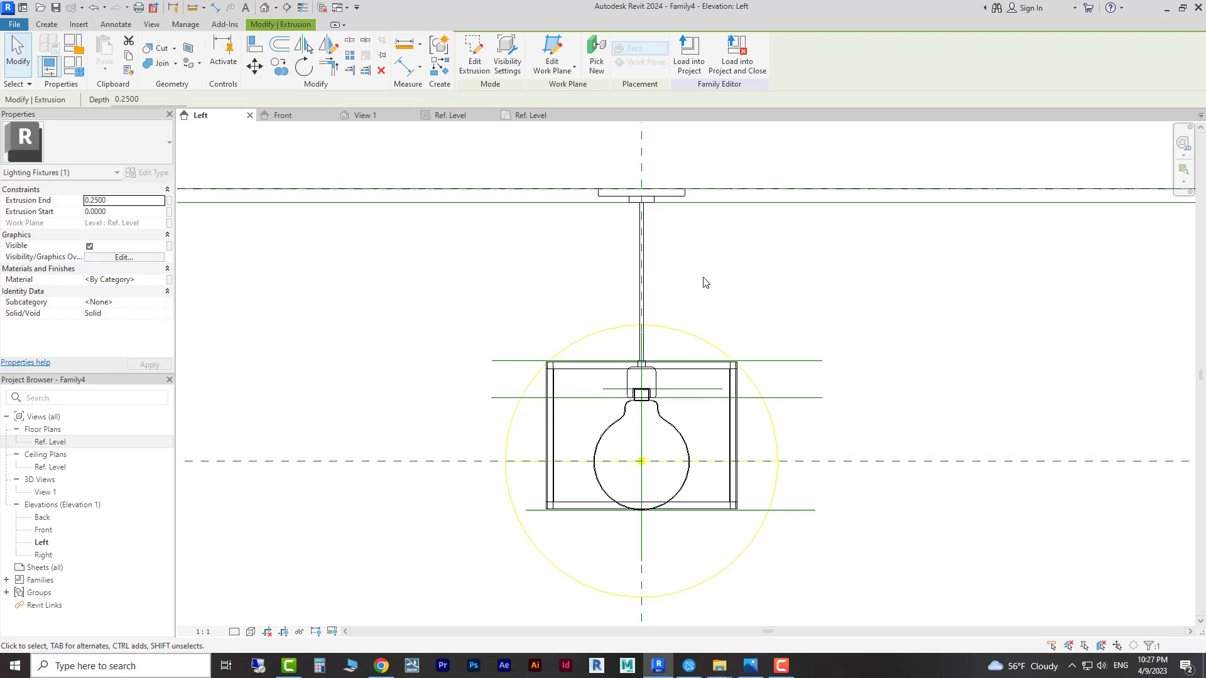
pyautogui.scroll(-4, 703, 282)
pyautogui.scroll(-4, 667, 227)
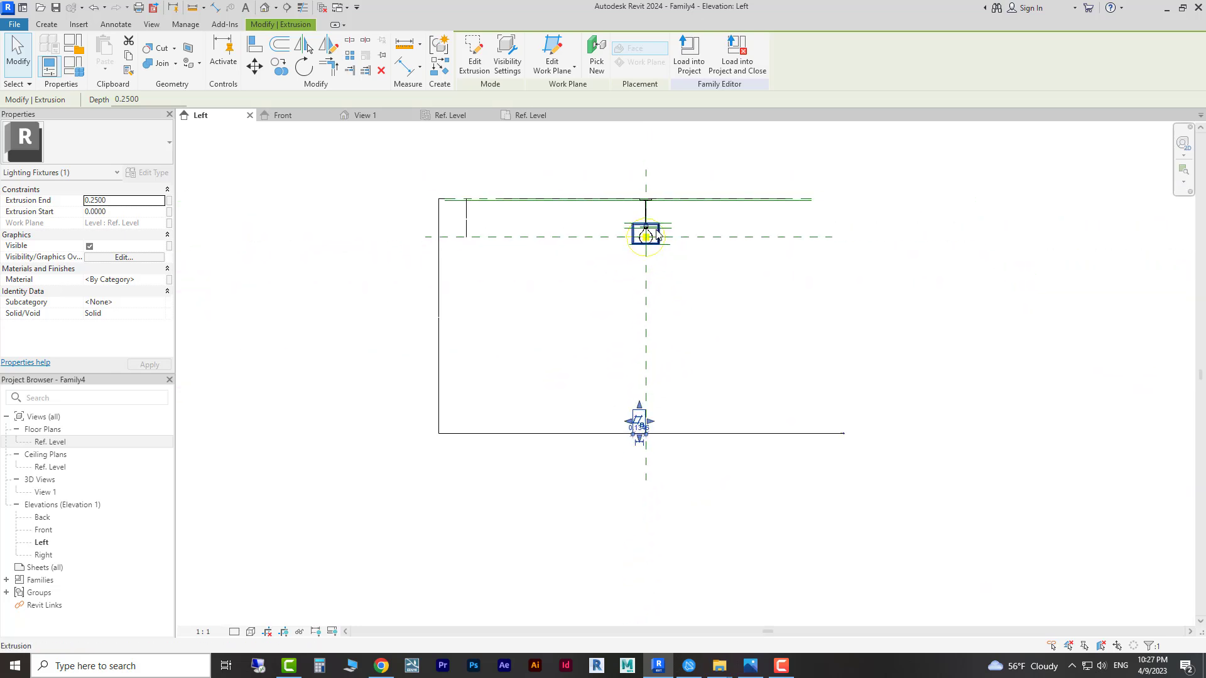
pyautogui.scroll(2, 680, 385)
pyautogui.click(683, 418)
pyautogui.click(610, 440)
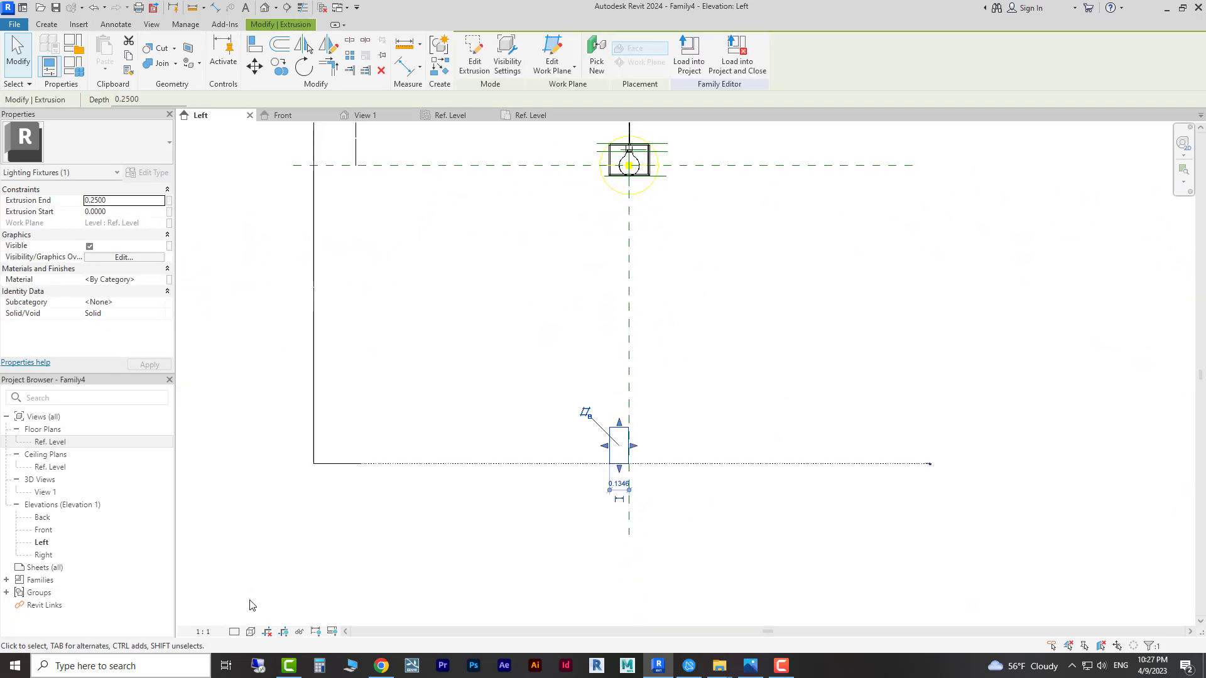
# Step: Try Shaded and Hidden Line visual styles, settling on Consistent Colors
pyautogui.click(235, 632)
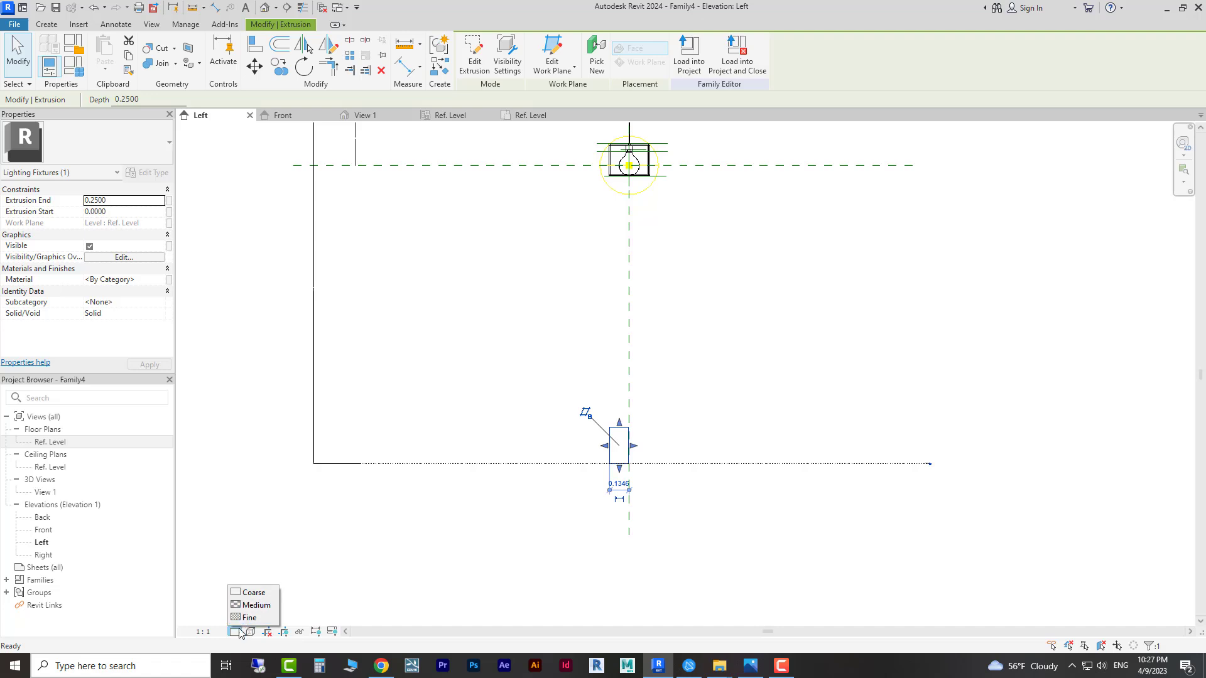
pyautogui.click(250, 631)
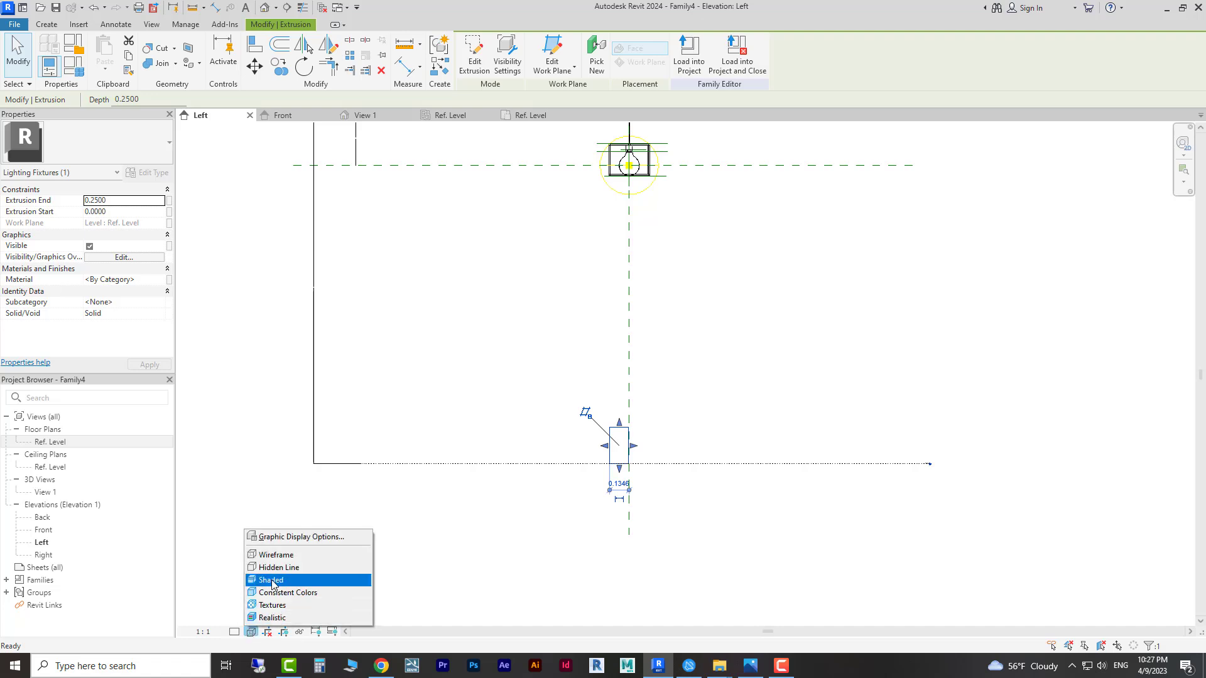
pyautogui.click(273, 583)
pyautogui.click(250, 632)
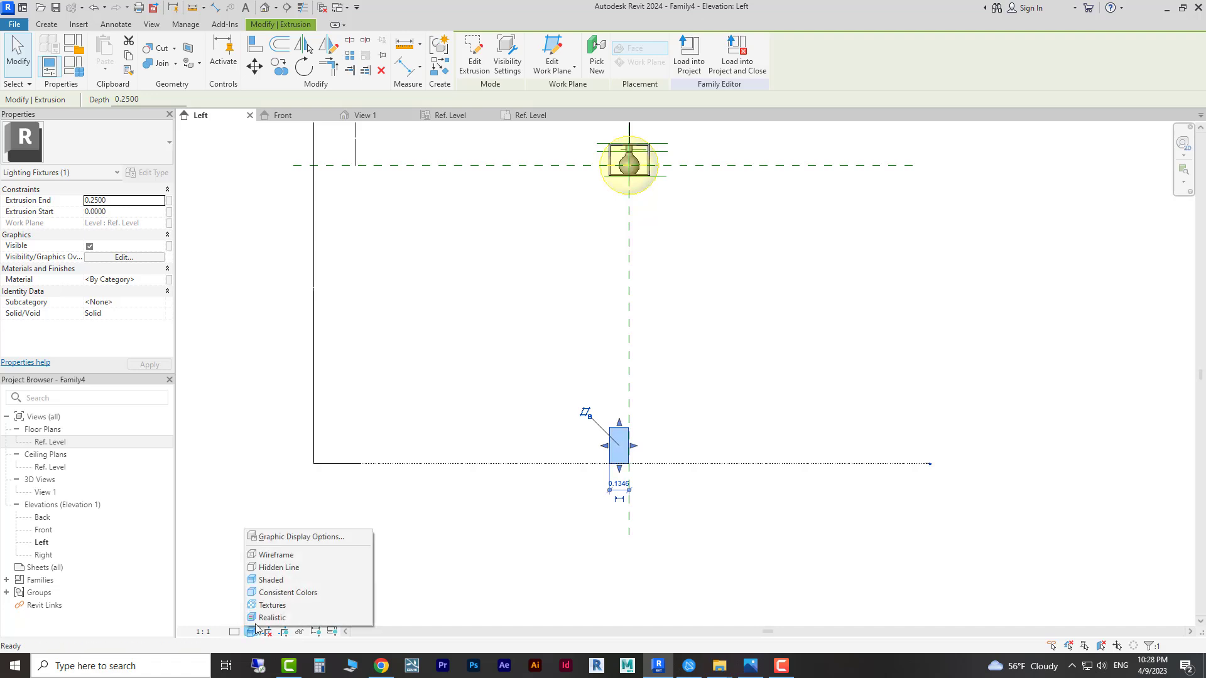
pyautogui.click(273, 568)
pyautogui.click(592, 532)
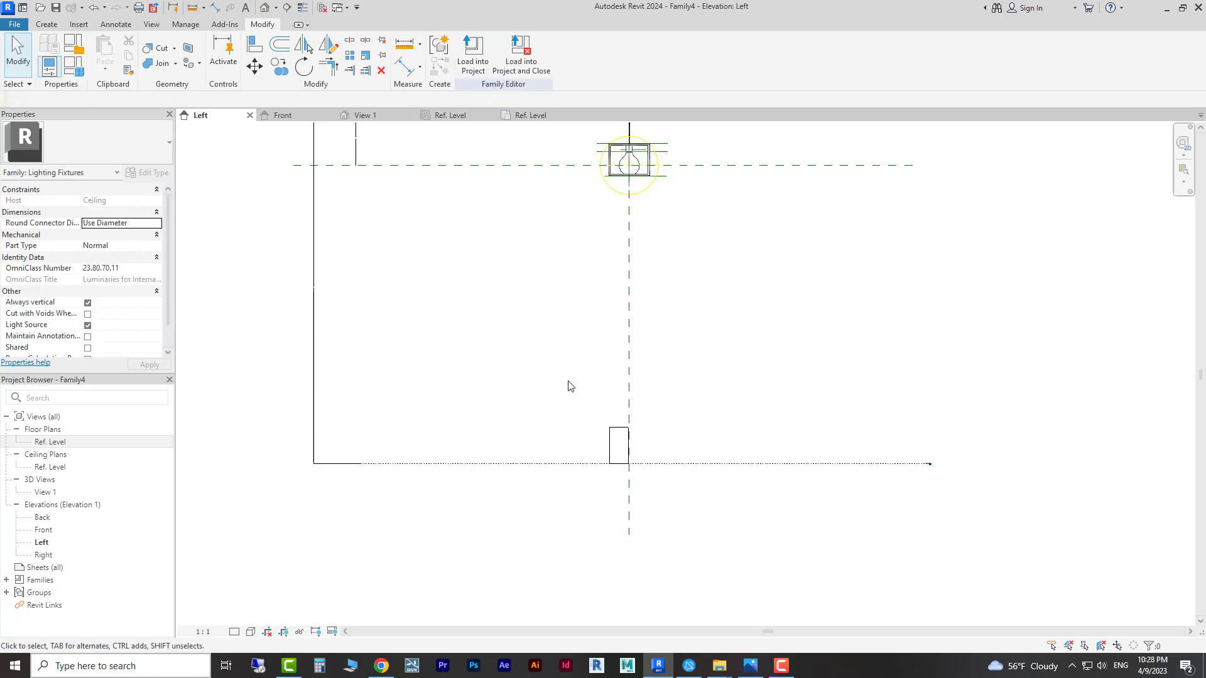
pyautogui.click(250, 631)
pyautogui.click(273, 590)
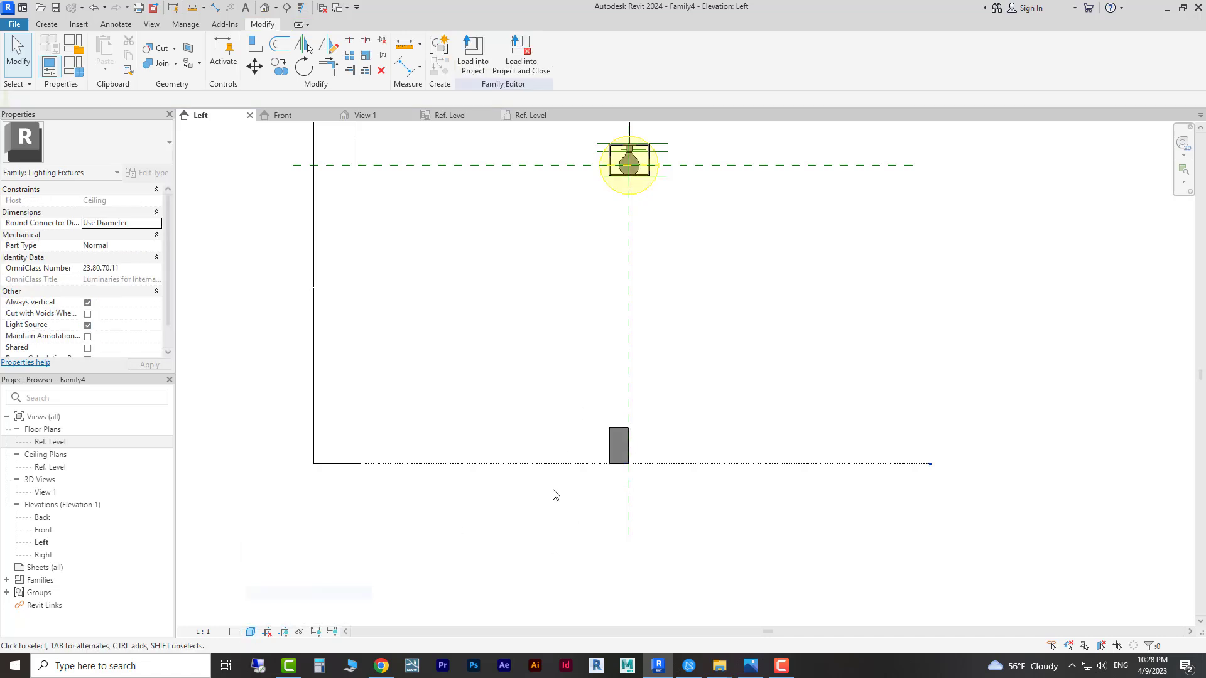
# Step: Drag the extrusion's ends into a thin bar spanning Extrusion Start 2.1576 to End 2.1611
pyautogui.click(620, 432)
pyautogui.moveTo(620, 432); pyautogui.dragTo(630, 186)
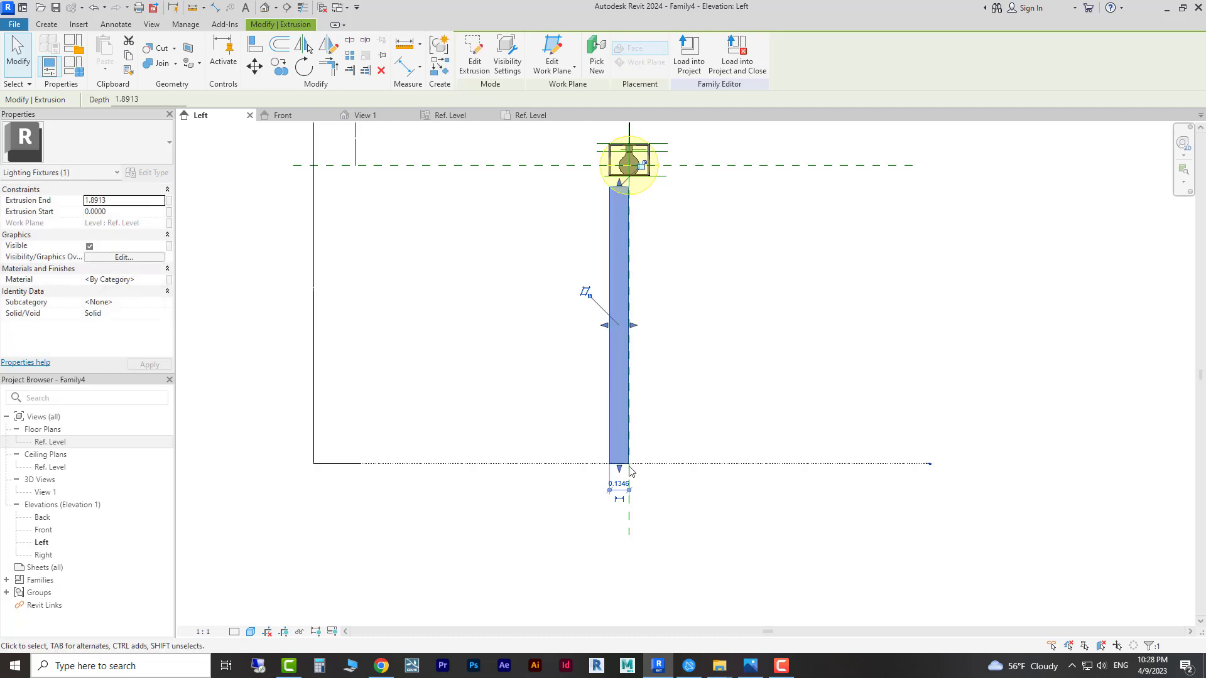
pyautogui.moveTo(621, 470); pyautogui.dragTo(611, 202)
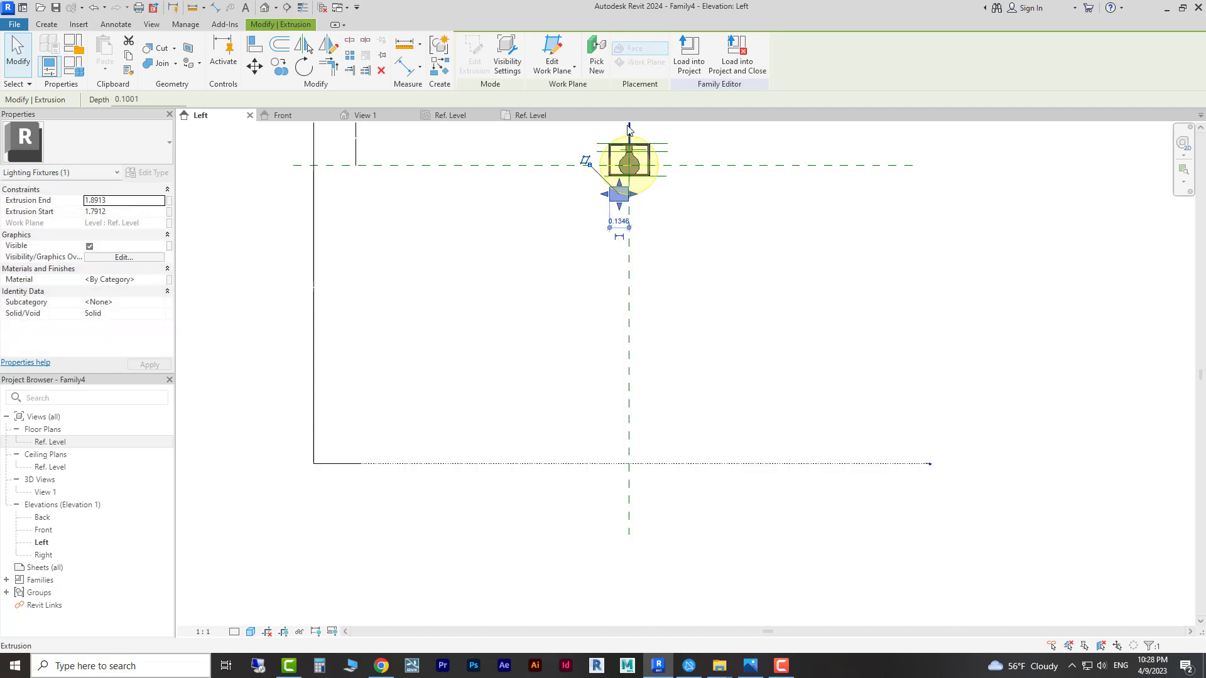
pyautogui.scroll(8, 628, 135)
pyautogui.moveTo(580, 481); pyautogui.dragTo(573, 238)
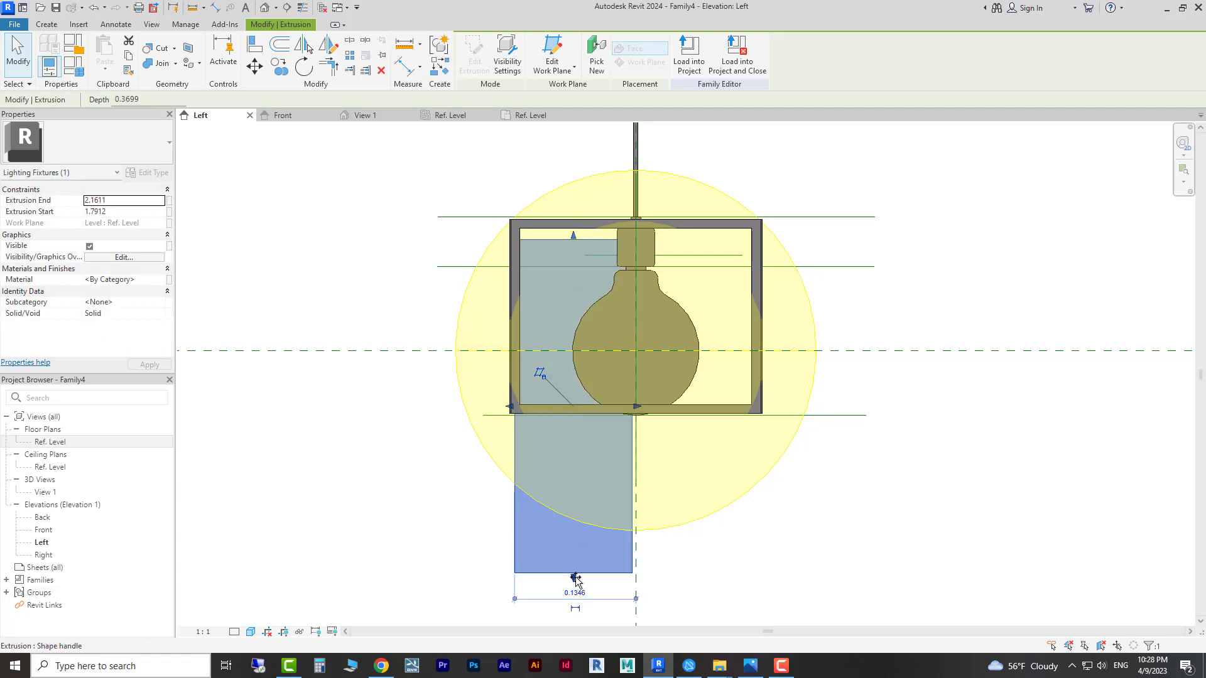
pyautogui.moveTo(575, 579); pyautogui.dragTo(580, 307)
pyautogui.moveTo(589, 246); pyautogui.dragTo(589, 244)
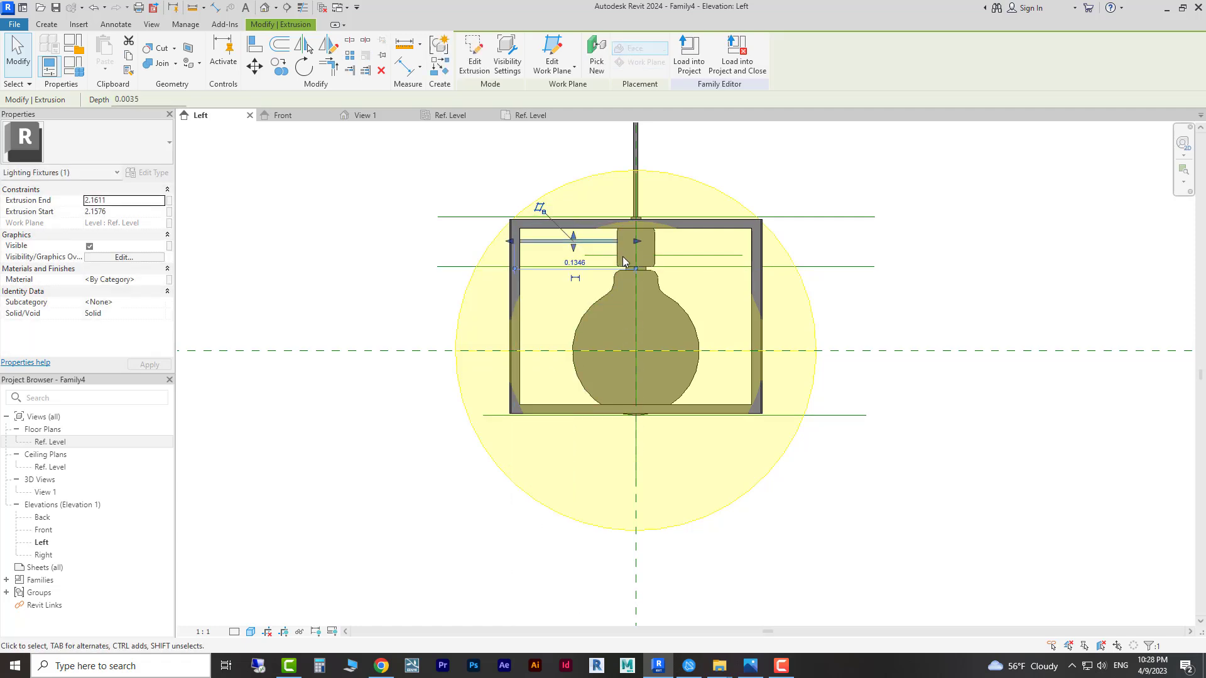
pyautogui.scroll(5, 628, 214)
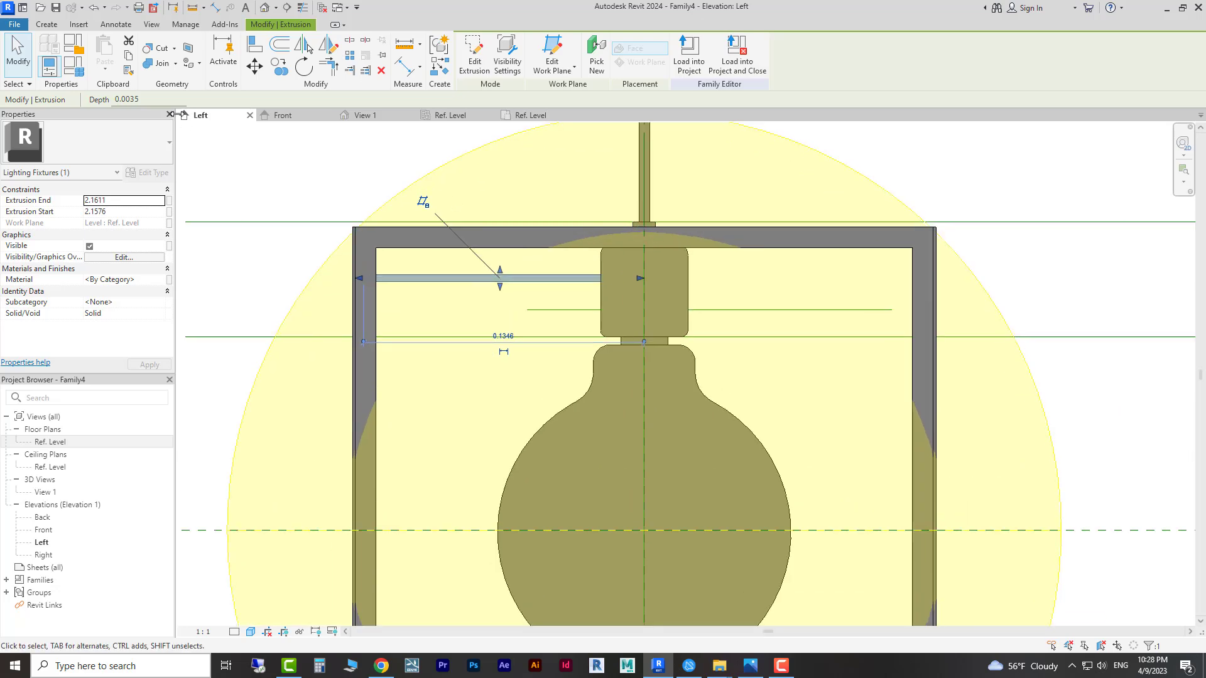
# Step: In the Front elevation, resize the bar to span 2.1590 to 2.1654, then reopen Ref. Level
pyautogui.click(287, 116)
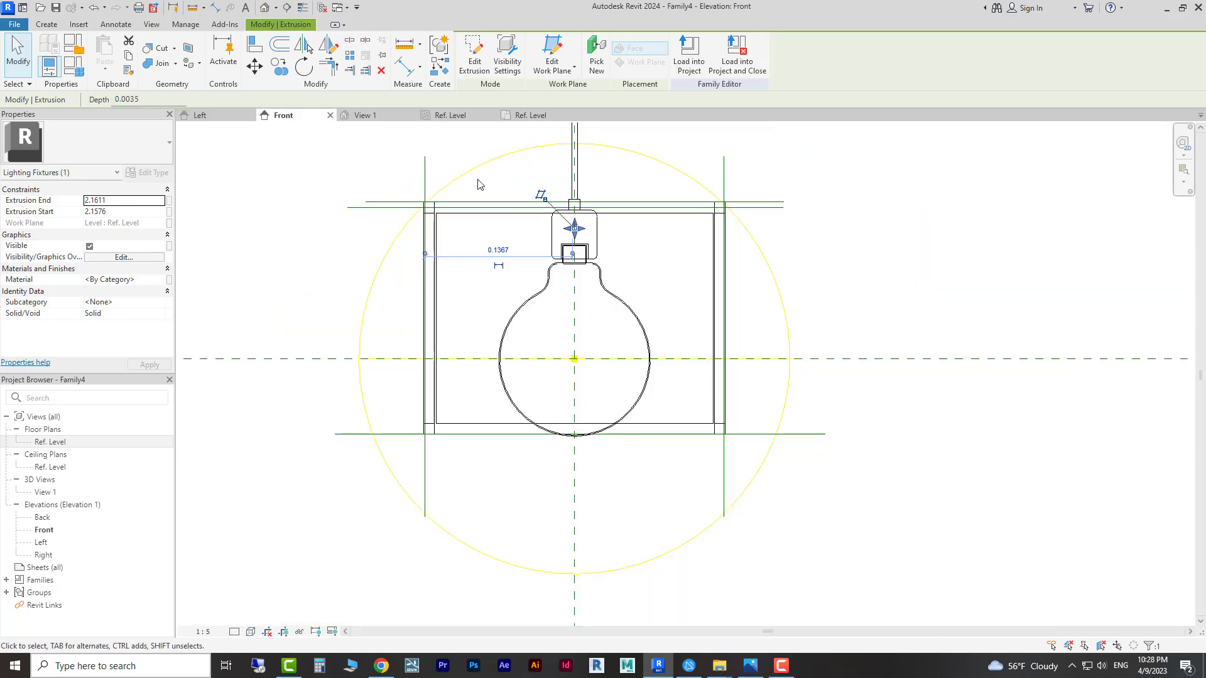
pyautogui.scroll(3, 483, 185)
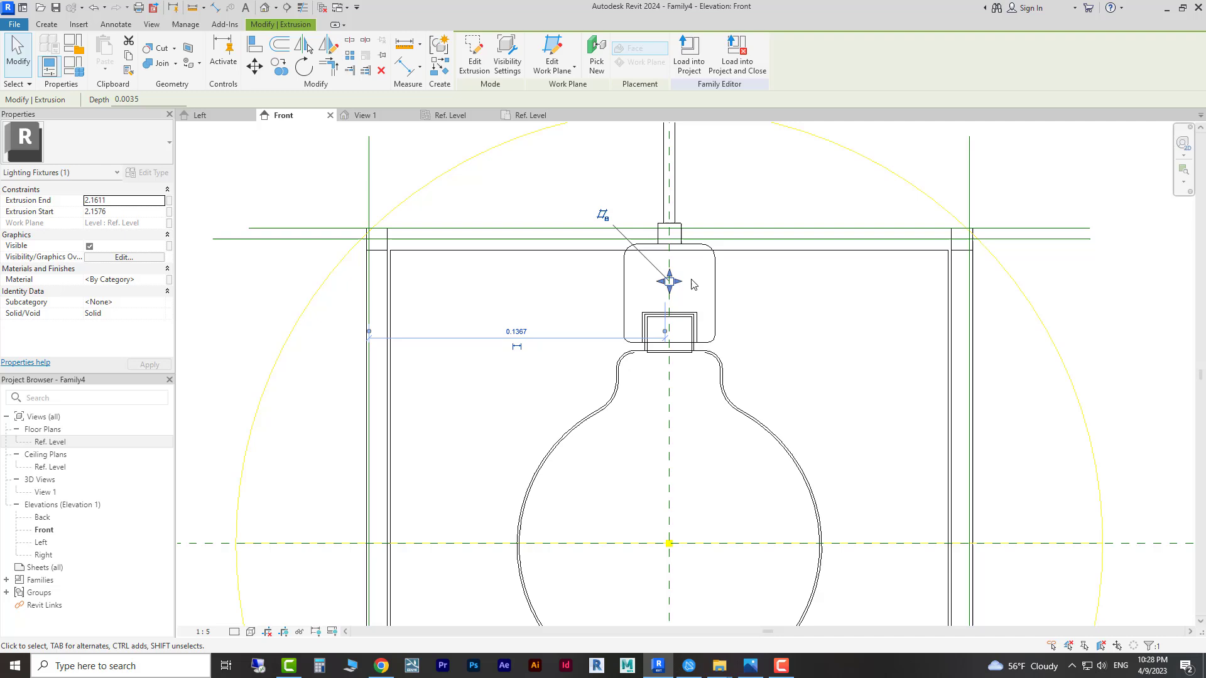
pyautogui.scroll(3, 693, 284)
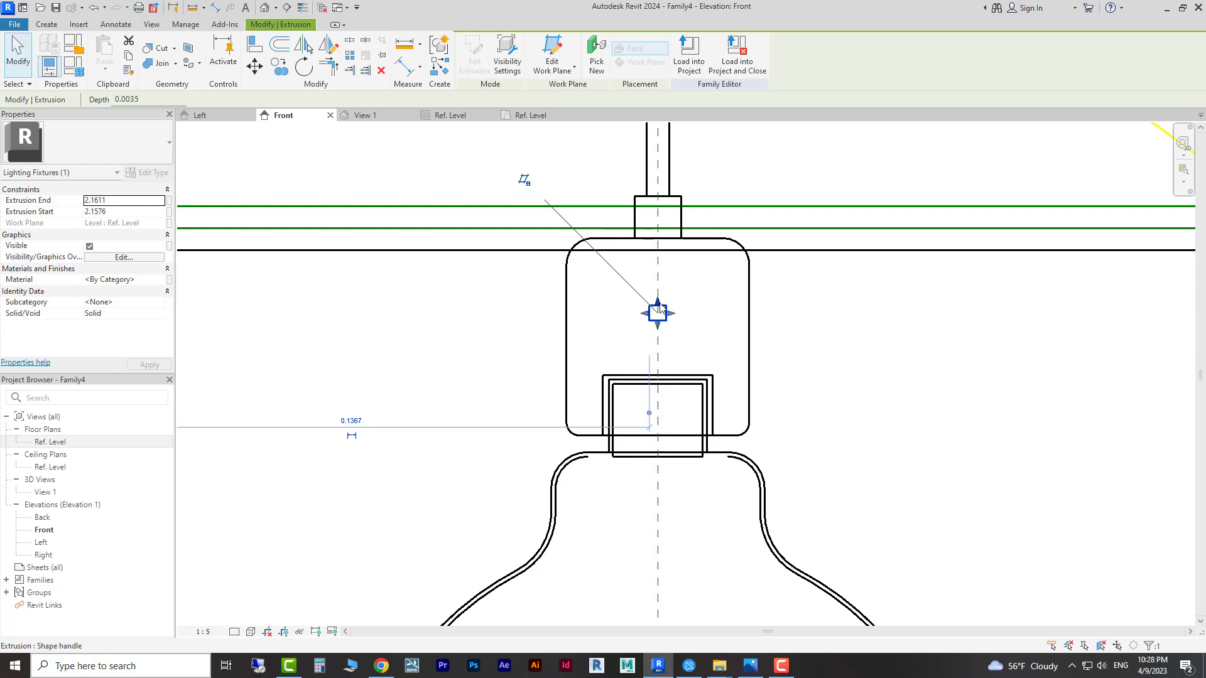
pyautogui.moveTo(665, 297)
pyautogui.mouseDown()
pyautogui.moveTo(661, 337)
pyautogui.moveTo(662, 303)
pyautogui.mouseUp()
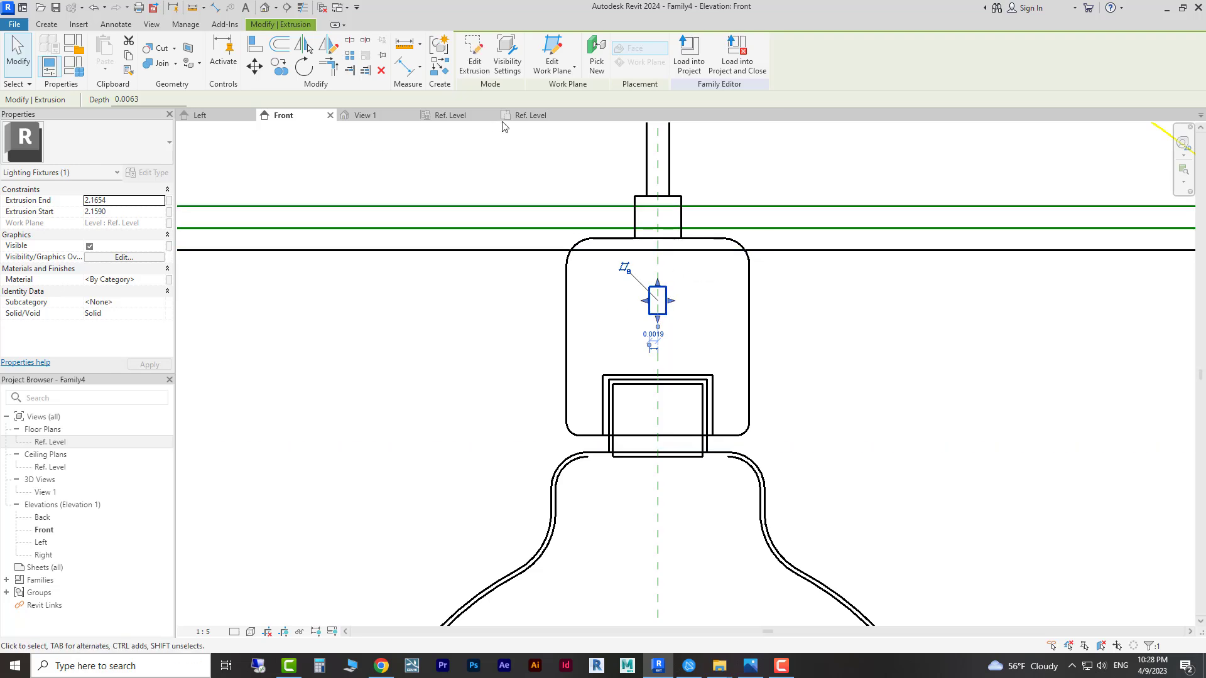
pyautogui.click(528, 116)
pyautogui.scroll(-2, 644, 330)
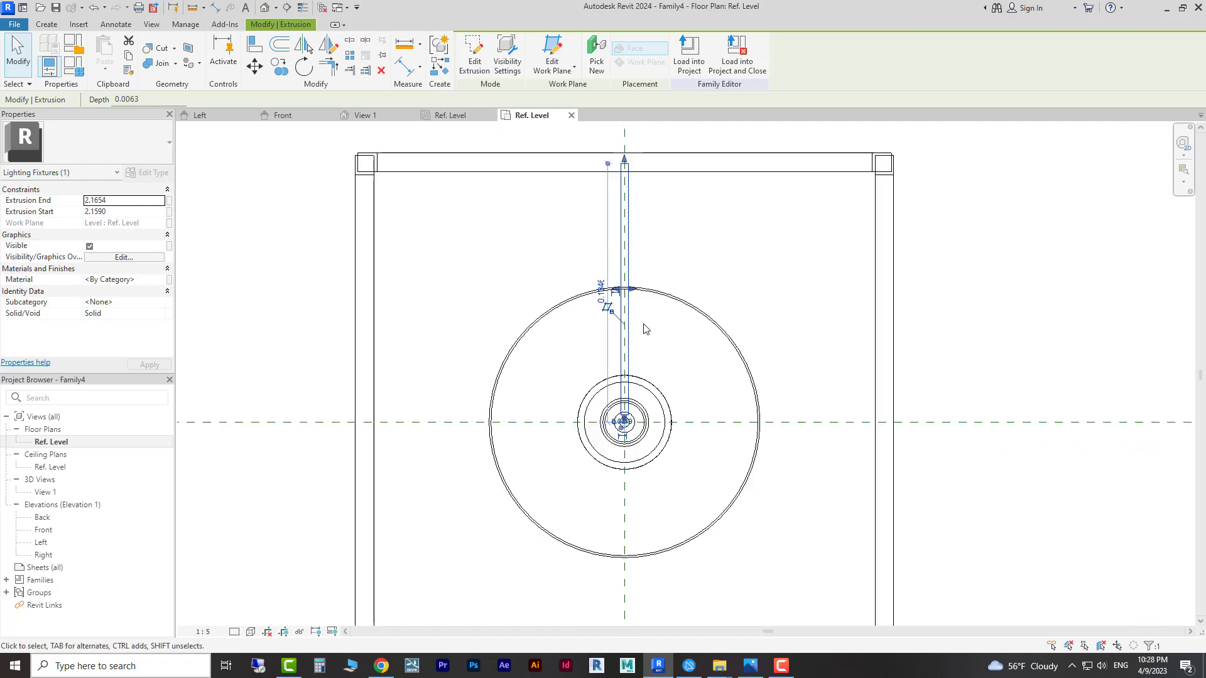
# Step: Mirror-copy the bar across the horizontal reference plane to below the centre
pyautogui.moveTo(645, 330); pyautogui.dragTo(631, 320, button='middle')
pyautogui.click(304, 65)
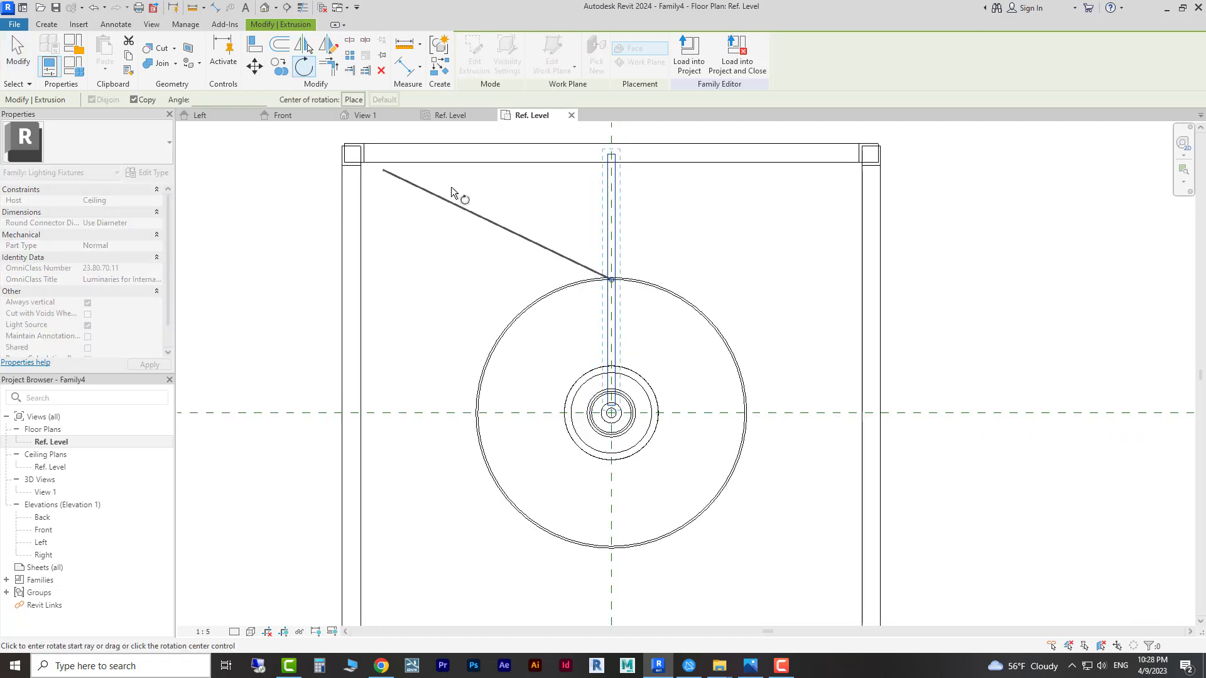
pyautogui.click(376, 243)
pyautogui.click(329, 45)
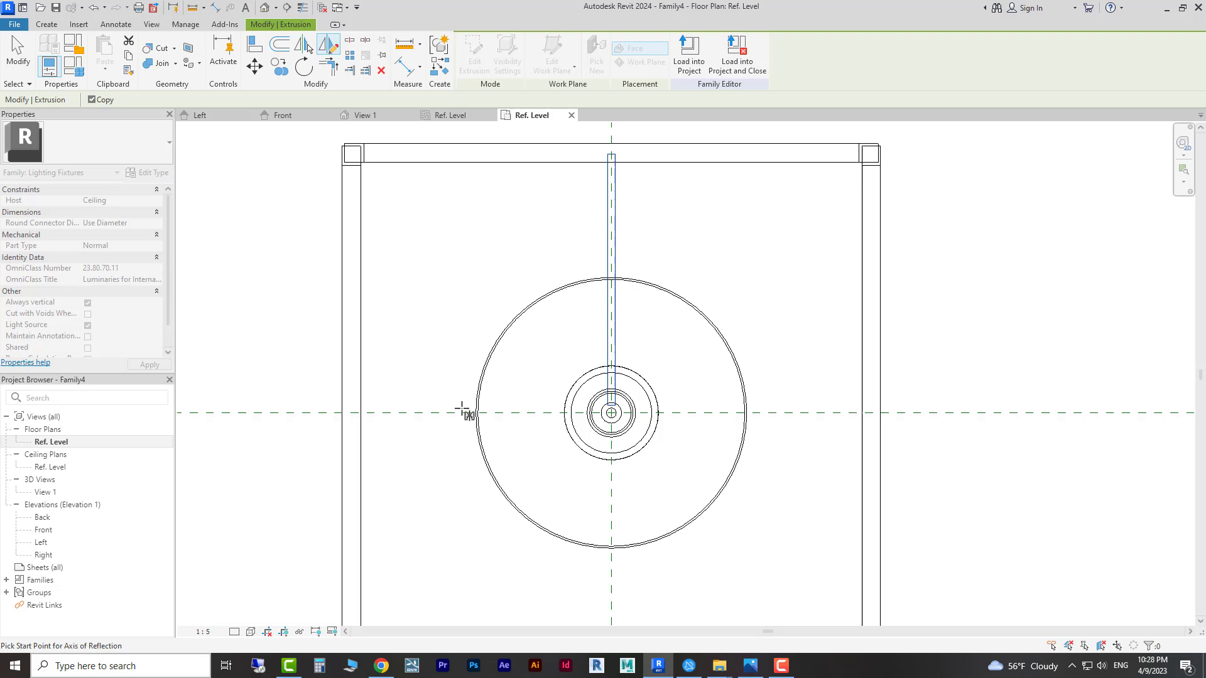
pyautogui.click(412, 413)
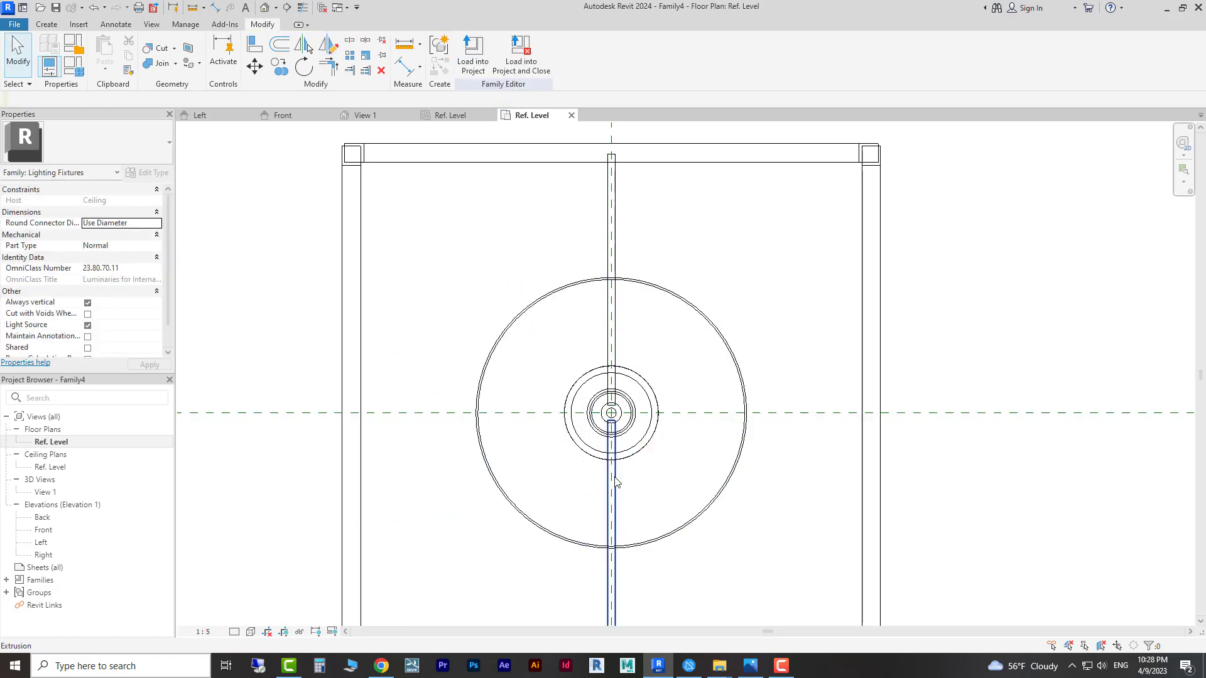
pyautogui.click(615, 298)
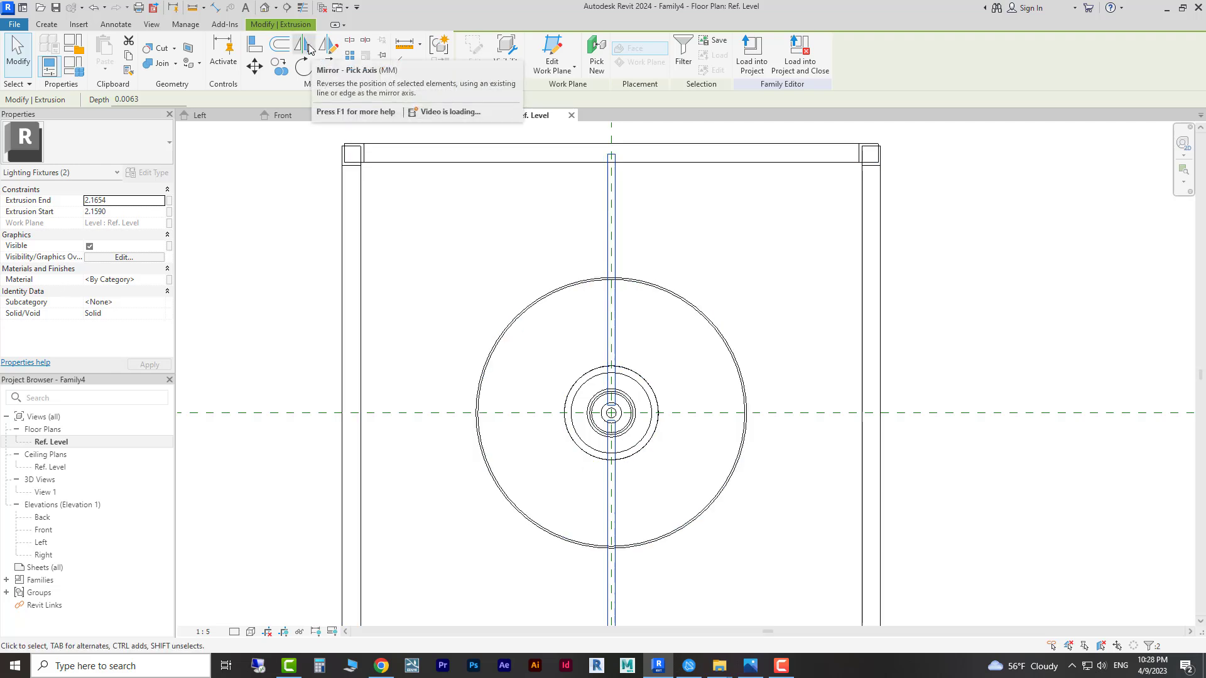
# Step: Rotate copies of both vertical bars 90° about the centre so they lie horizontal
pyautogui.click(303, 66)
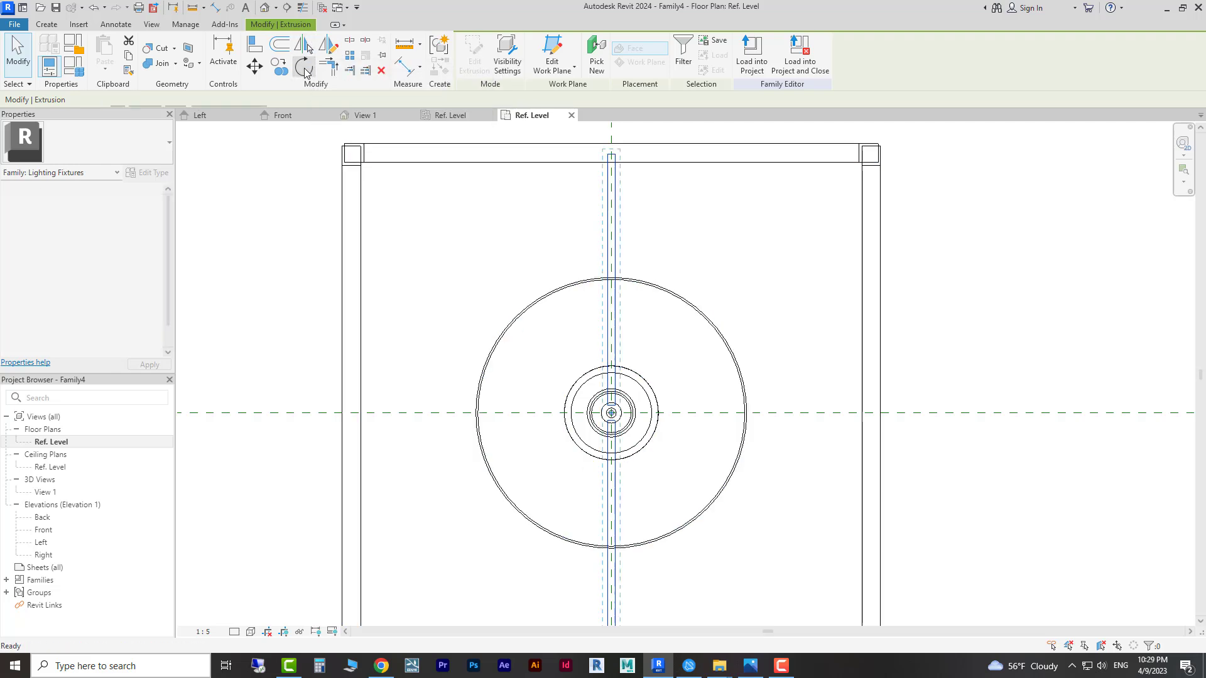
pyautogui.click(613, 134)
pyautogui.click(530, 316)
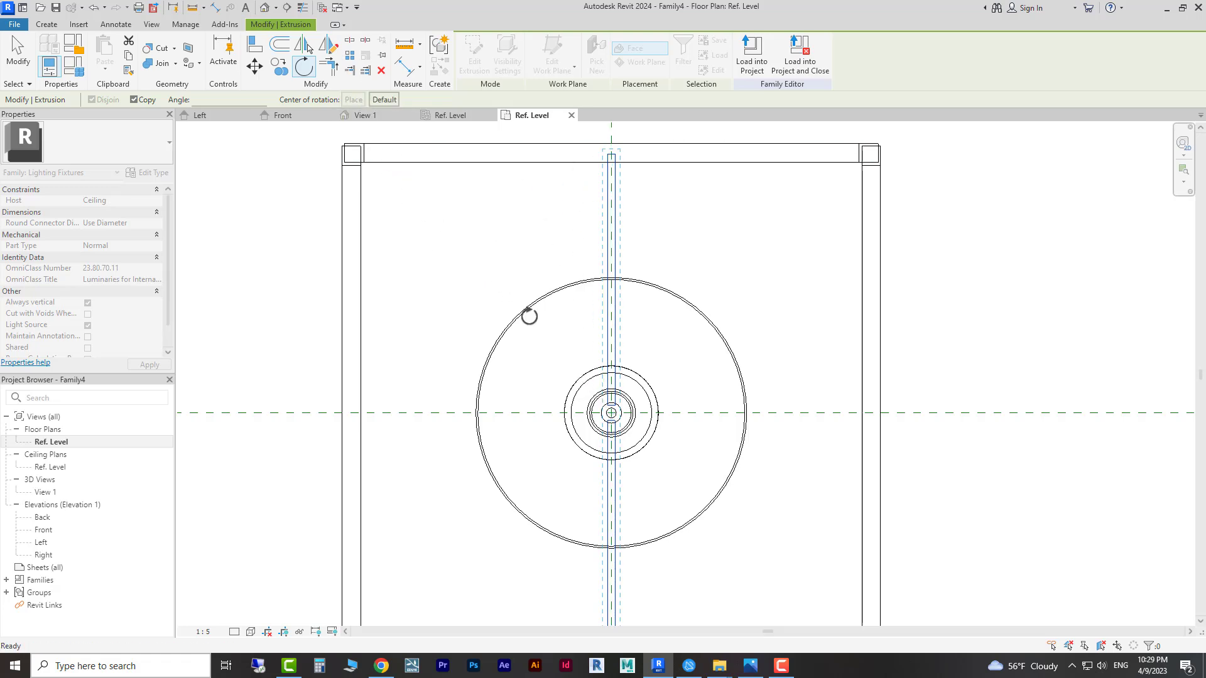
pyautogui.scroll(3, 612, 440)
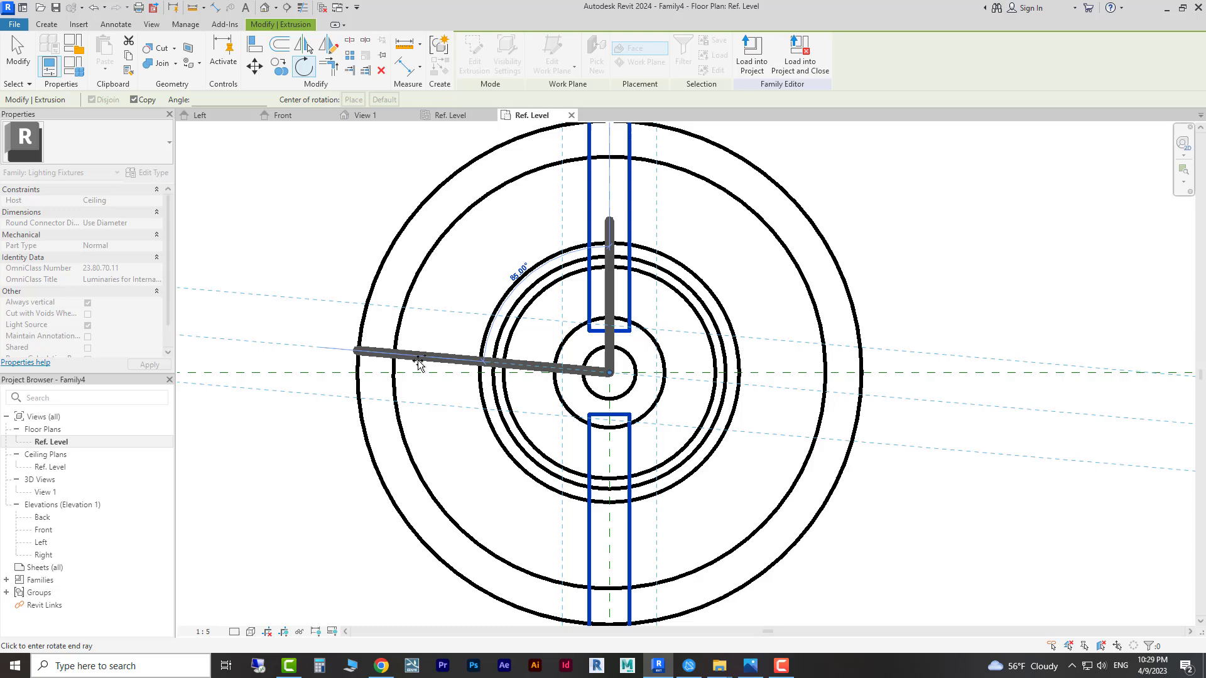
pyautogui.click(417, 372)
pyautogui.scroll(-2, 584, 421)
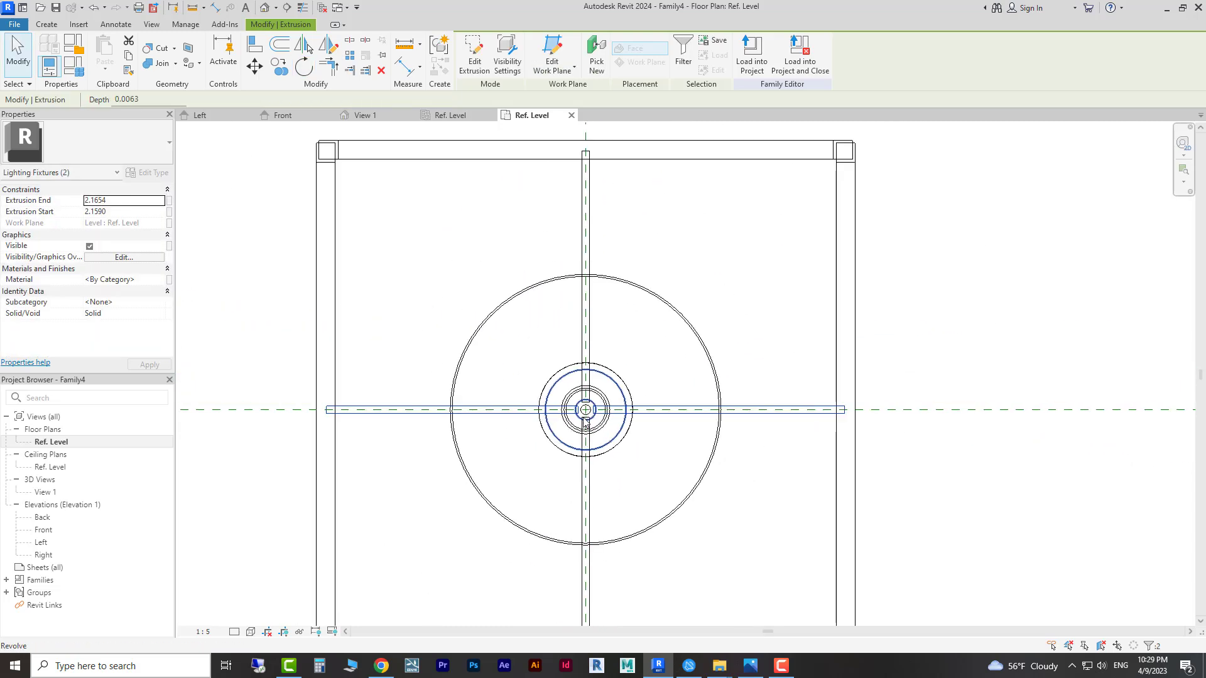
pyautogui.press('Escape')
pyautogui.scroll(3, 721, 318)
# Step: In the 3D view, select the four cross bars
pyautogui.scroll(-1, 631, 330)
pyautogui.scroll(-3, 631, 330)
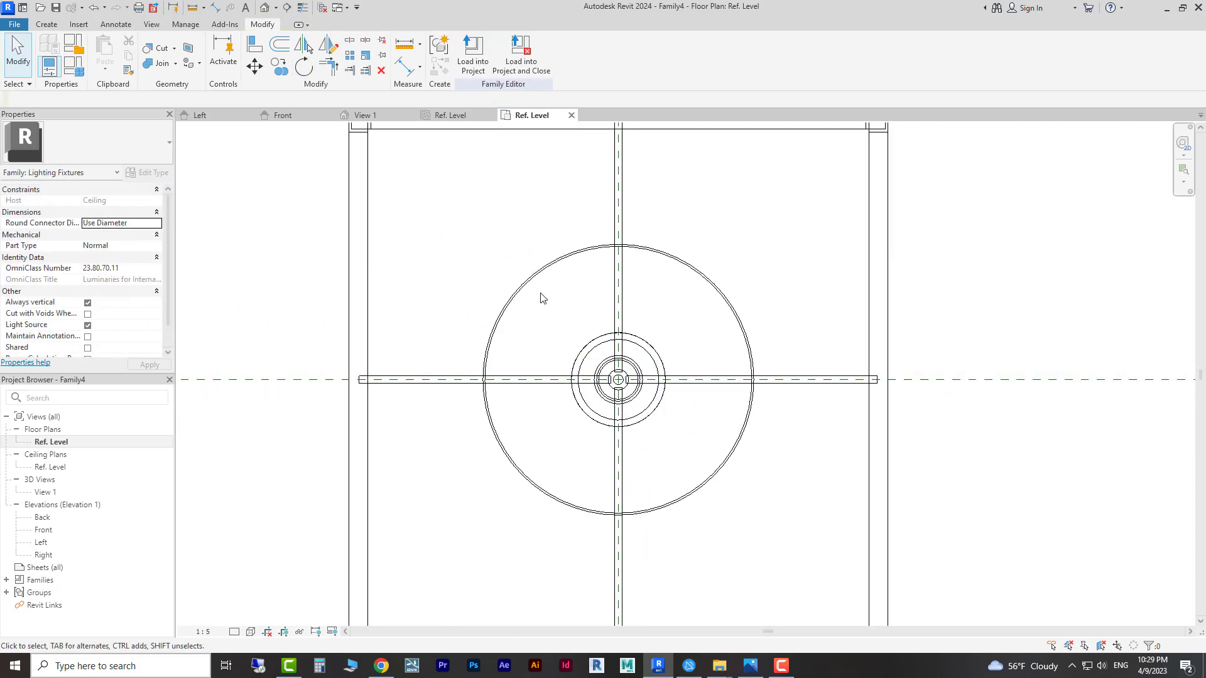
pyautogui.click(367, 115)
pyautogui.moveTo(703, 383)
pyautogui.keyDown('shift'); pyautogui.mouseDown(button='middle')
pyautogui.moveTo(764, 385)
pyautogui.moveTo(799, 329)
pyautogui.moveTo(730, 314)
pyautogui.moveTo(704, 390)
pyautogui.mouseUp(button='middle'); pyautogui.keyUp('shift')
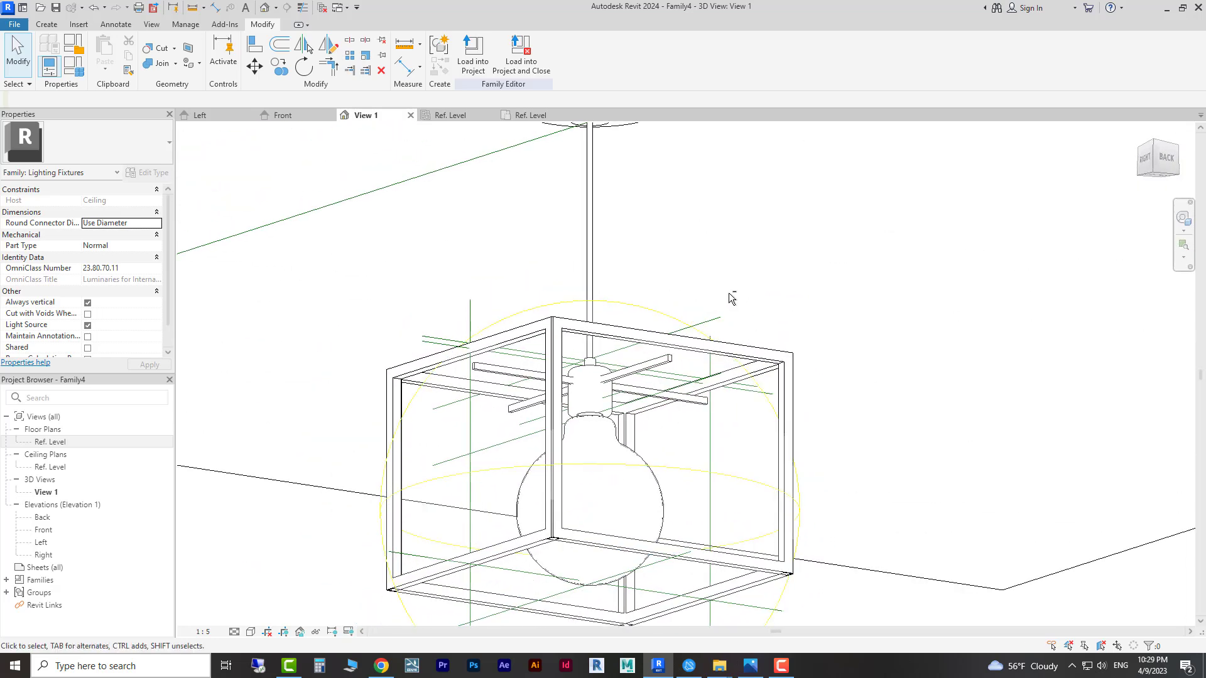
pyautogui.click(697, 405)
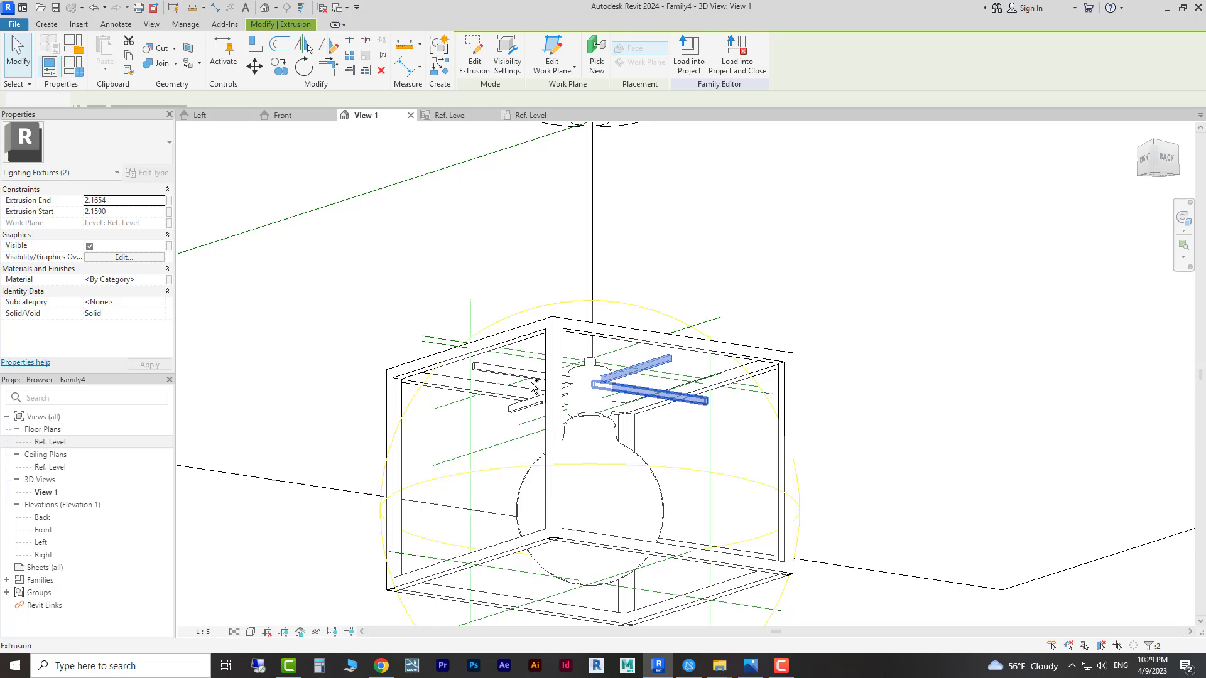
pyautogui.keyDown('ctrl'); pyautogui.click(635, 369); pyautogui.keyUp('ctrl')
pyautogui.keyDown('ctrl'); pyautogui.click(508, 371); pyautogui.keyUp('ctrl')
pyautogui.keyDown('ctrl'); pyautogui.click(528, 403); pyautogui.keyUp('ctrl')
# Step: Add the four frame pieces to the selection
pyautogui.keyDown('ctrl'); pyautogui.click(457, 392); pyautogui.keyUp('ctrl')
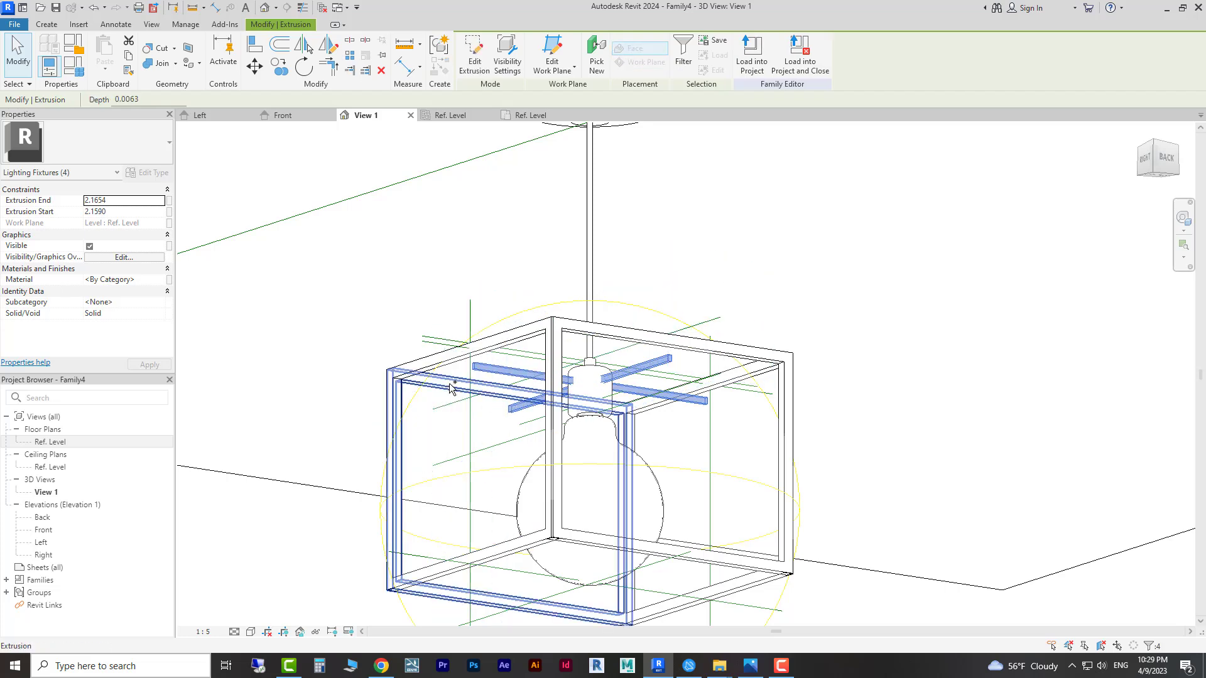
pyautogui.keyDown('ctrl'); pyautogui.click(552, 440); pyautogui.keyUp('ctrl')
pyautogui.keyDown('ctrl'); pyautogui.click(713, 382); pyautogui.keyUp('ctrl')
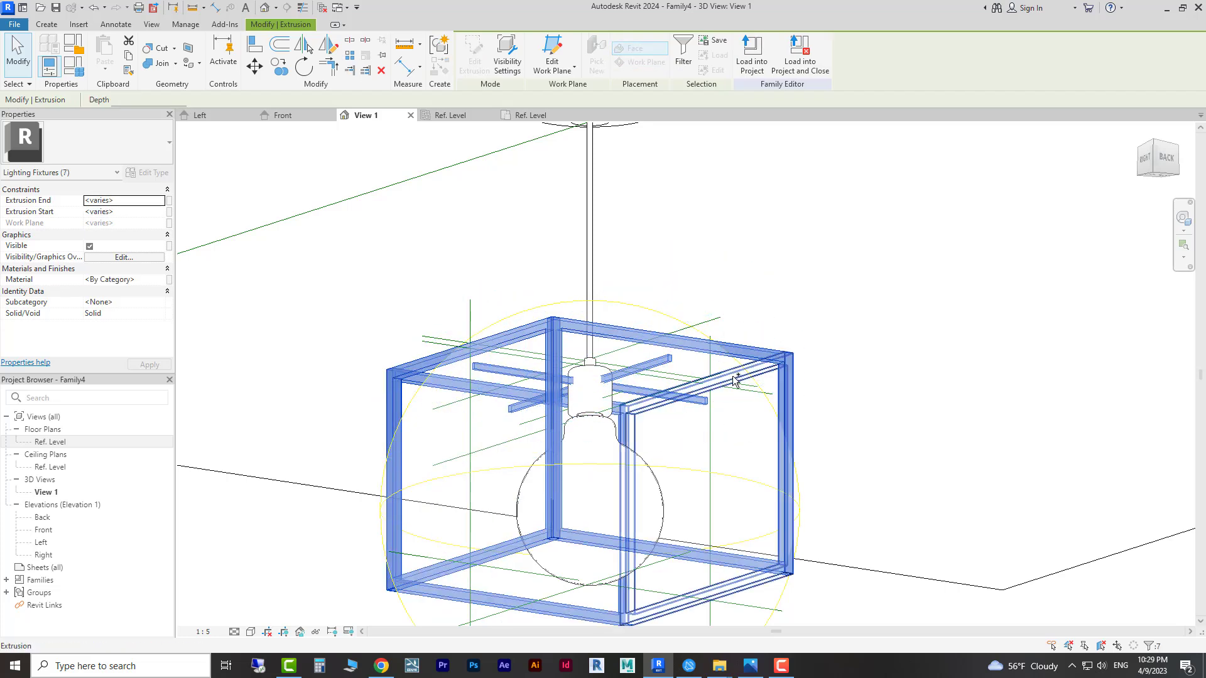
pyautogui.keyDown('ctrl'); pyautogui.click(722, 378); pyautogui.keyUp('ctrl')
pyautogui.scroll(-2, 914, 445)
pyautogui.scroll(2, 914, 445)
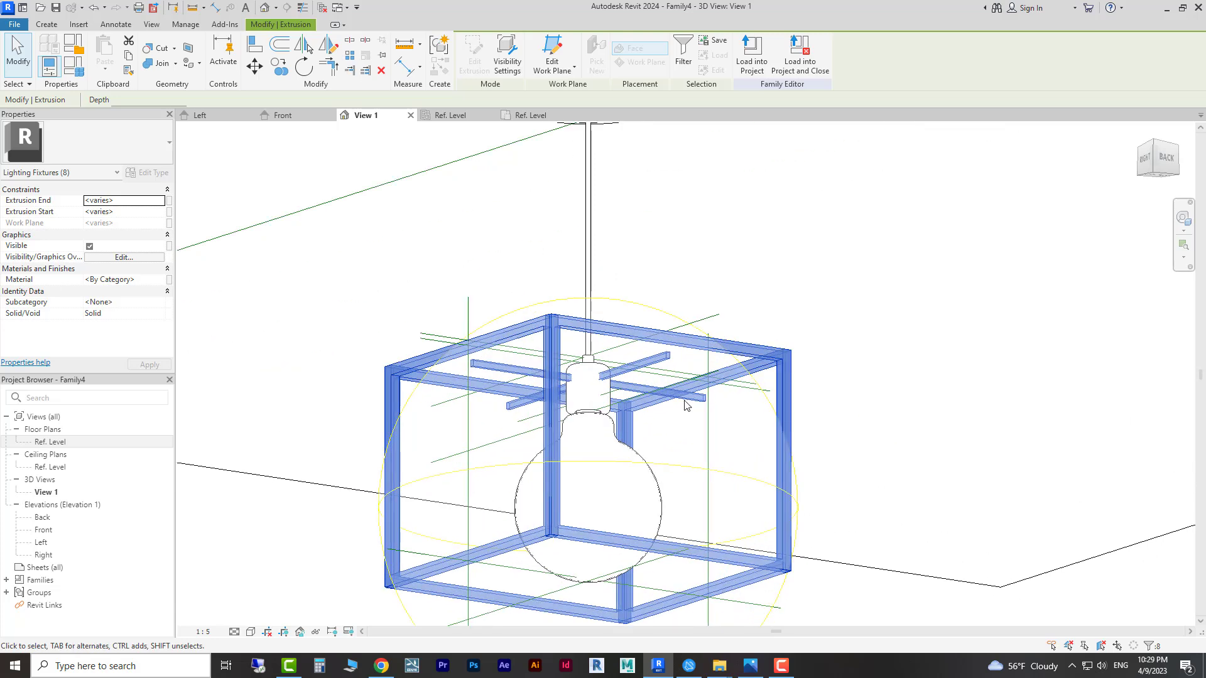
# Step: In the Material Browser, create a new material and rename it Red
pyautogui.click(158, 282)
pyautogui.click(162, 280)
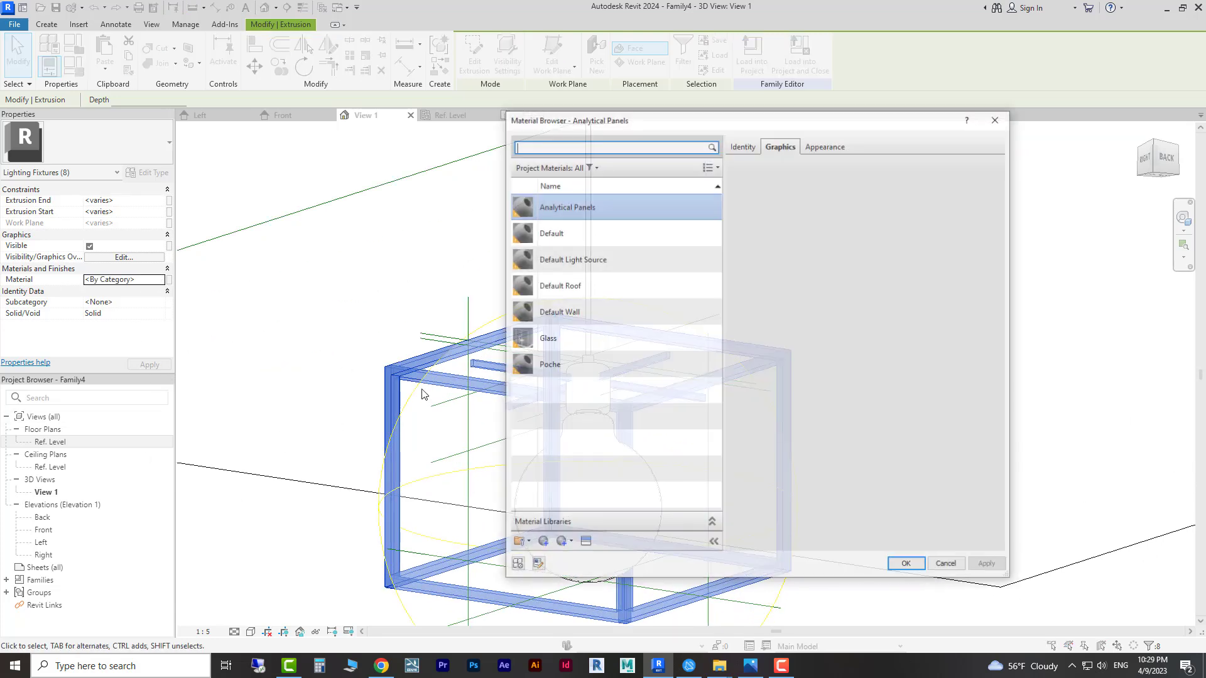
pyautogui.click(544, 544)
pyautogui.click(571, 558)
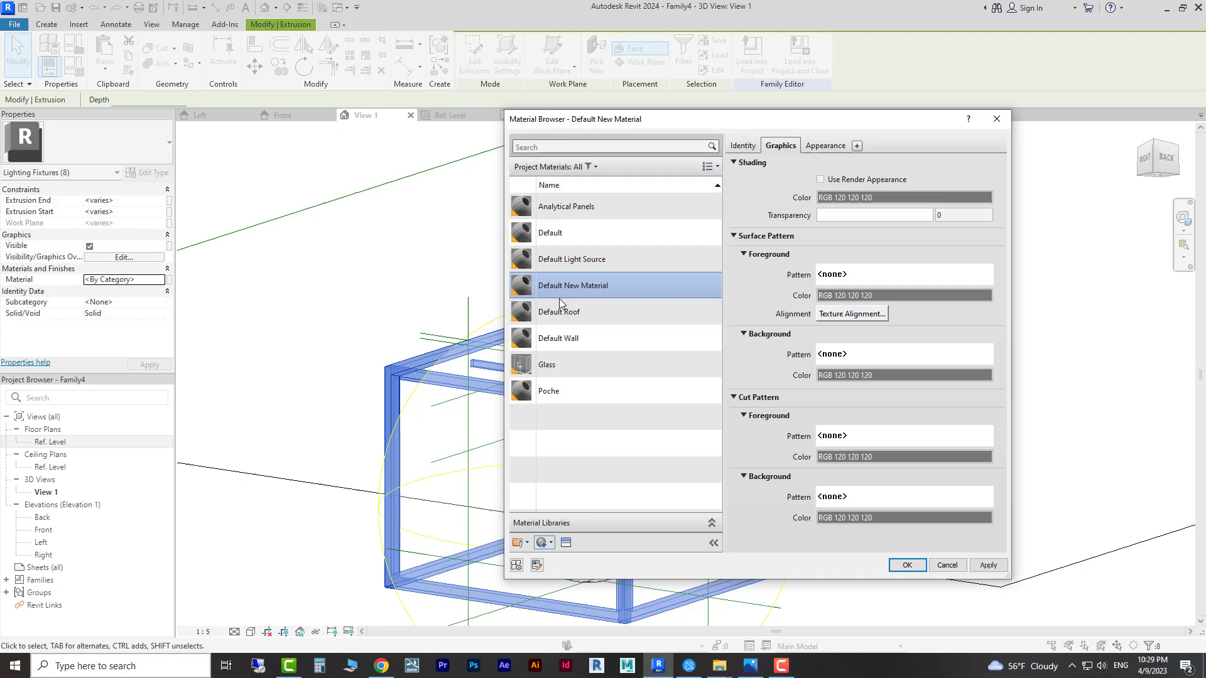
pyautogui.rightClick(560, 288)
pyautogui.click(585, 337)
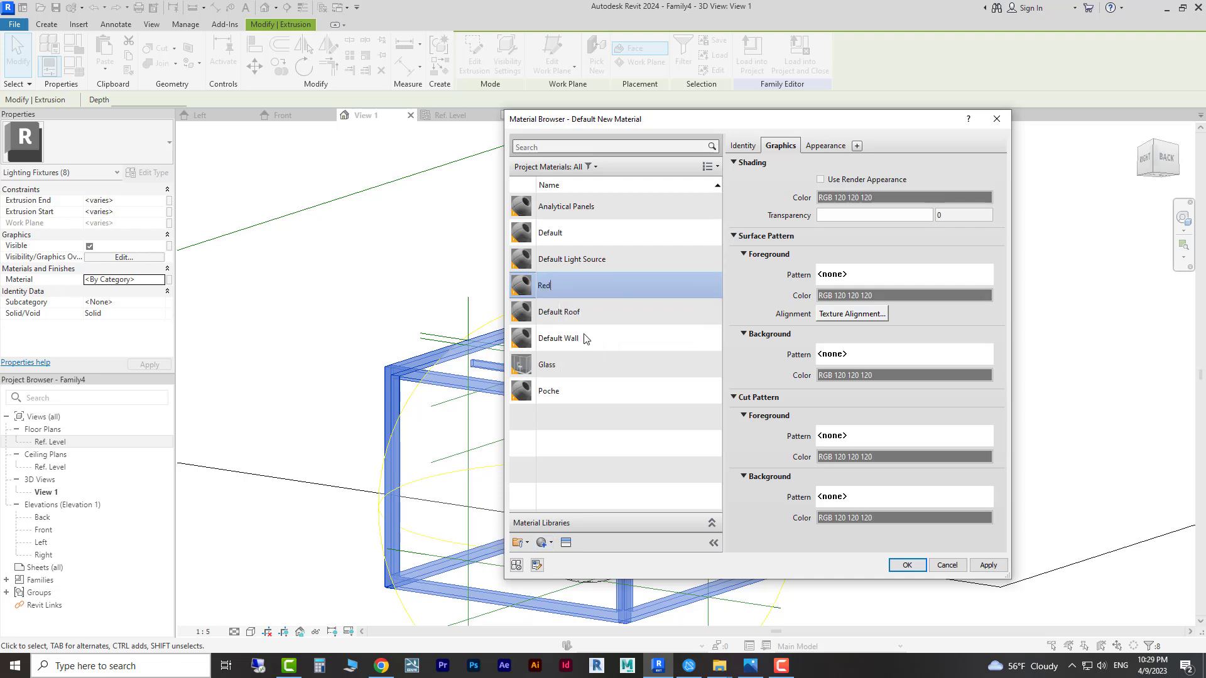
# Step: Give Red a pure red (RGB 255 0 0) shading colour and apply it
pyautogui.click(868, 197)
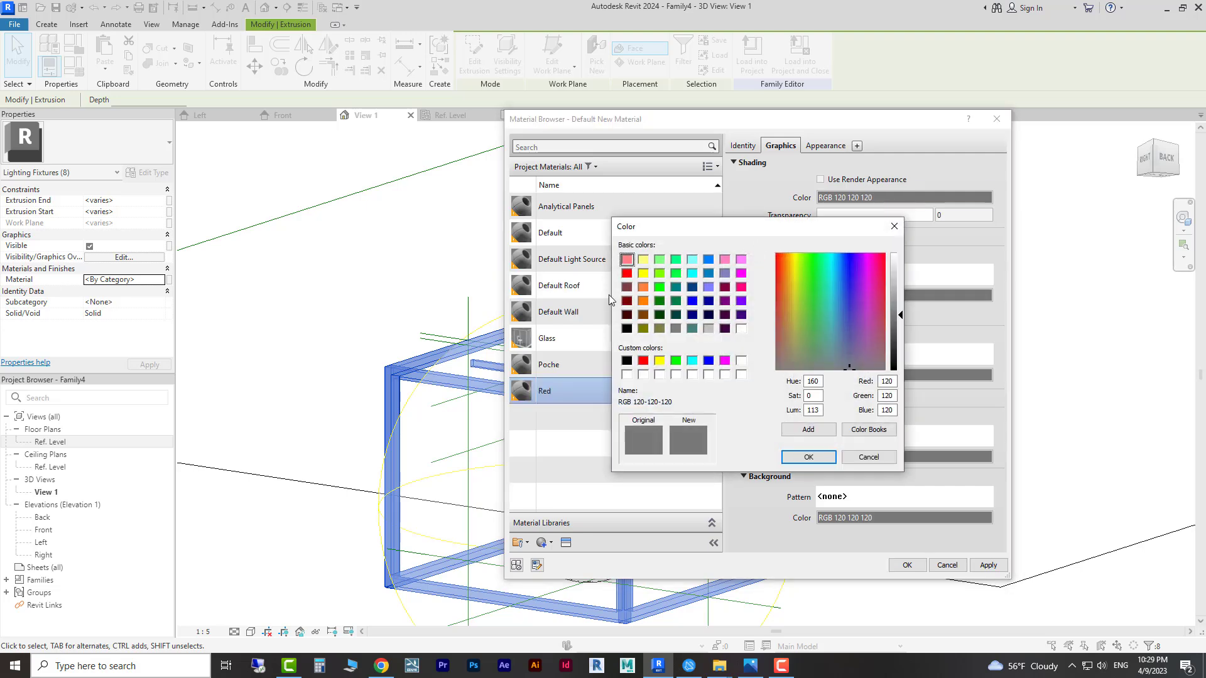
pyautogui.click(626, 273)
pyautogui.click(808, 456)
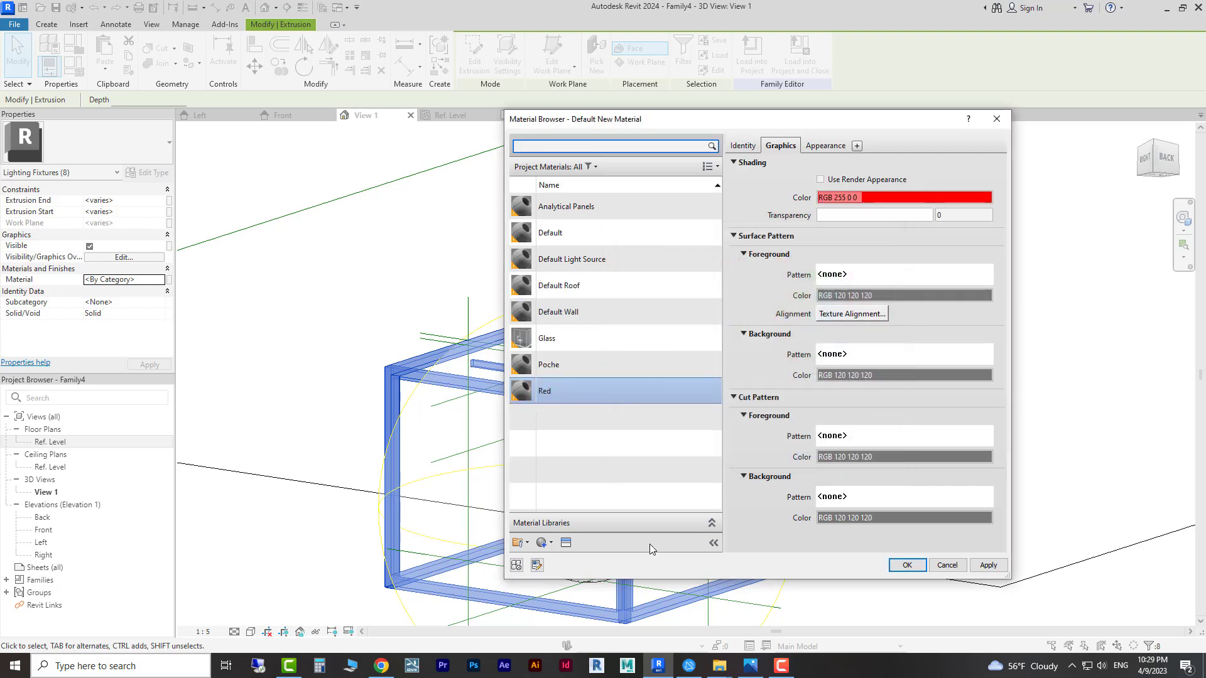
pyautogui.click(907, 565)
# Step: Set the 3D view's visual style to Shaded, then Consistent Colors
pyautogui.press('Escape')
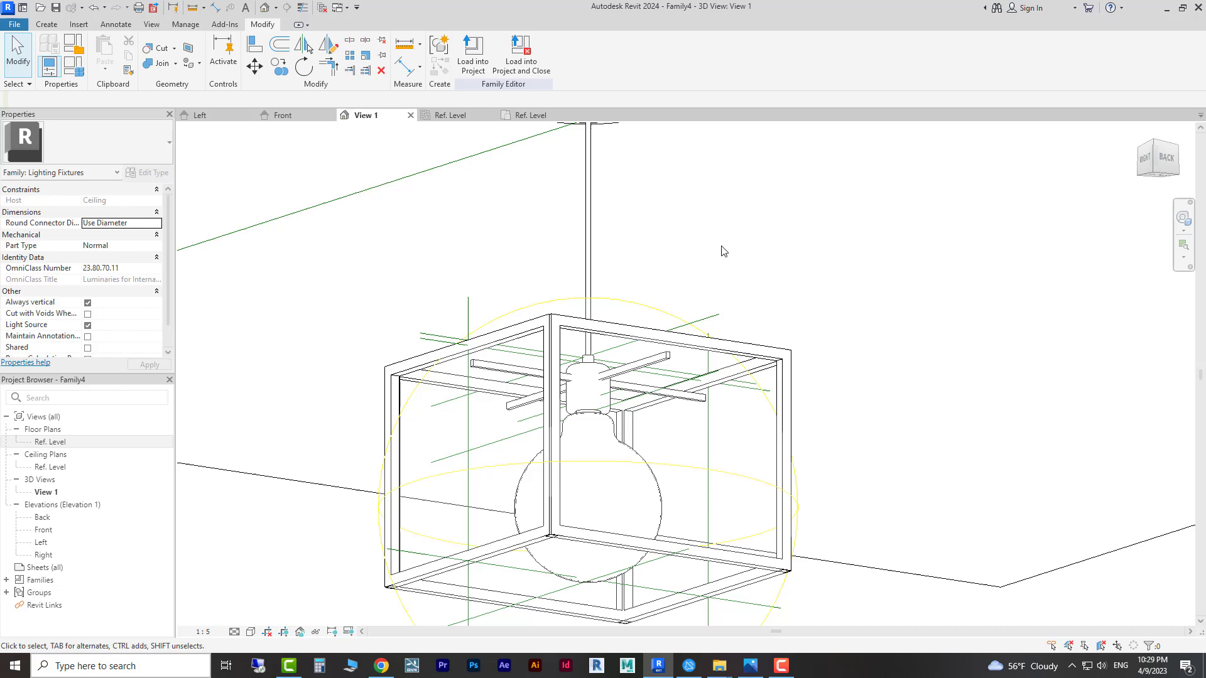
pyautogui.click(251, 632)
pyautogui.click(271, 579)
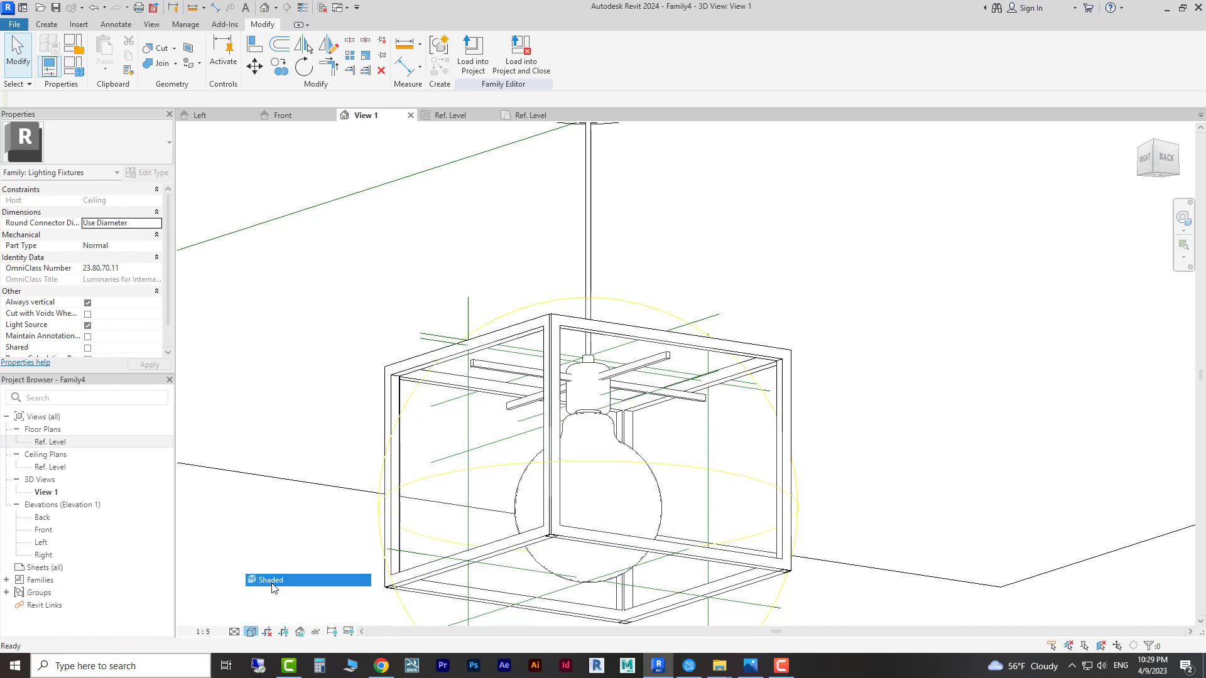
pyautogui.click(251, 632)
pyautogui.click(288, 592)
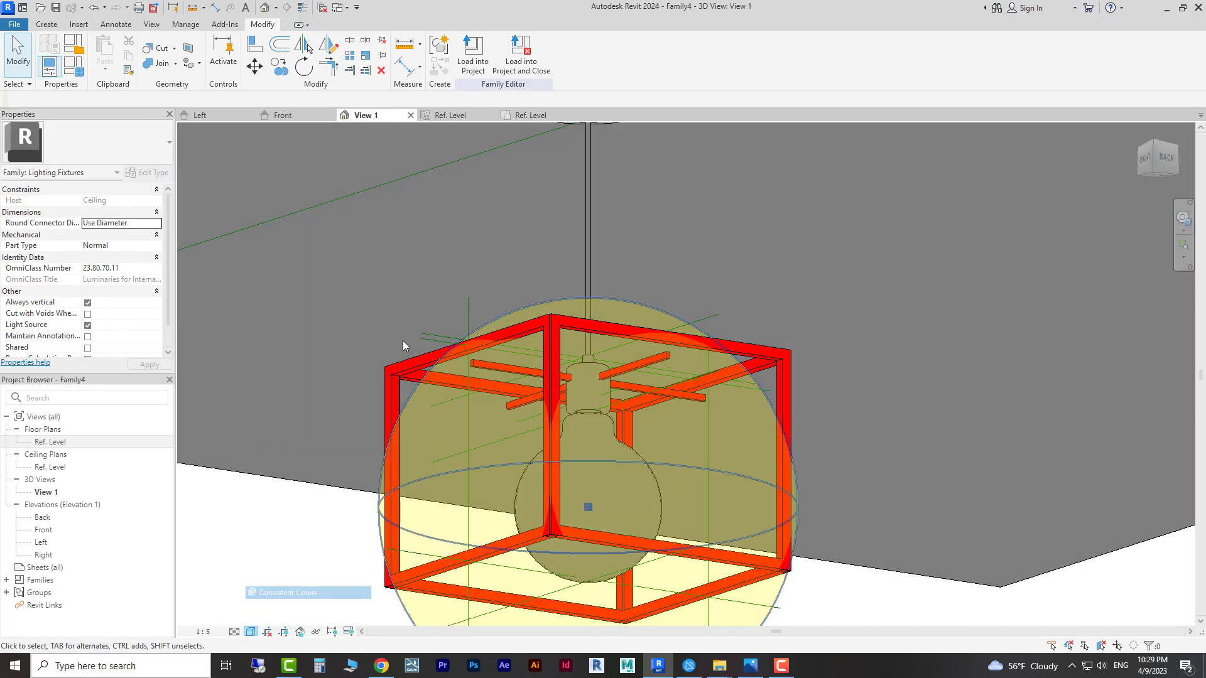
pyautogui.moveTo(694, 198)
pyautogui.keyDown('shift'); pyautogui.mouseDown(button='middle')
pyautogui.moveTo(855, 270)
pyautogui.moveTo(732, 378)
pyautogui.mouseUp(button='middle'); pyautogui.keyUp('shift')
pyautogui.scroll(3, 658, 344)
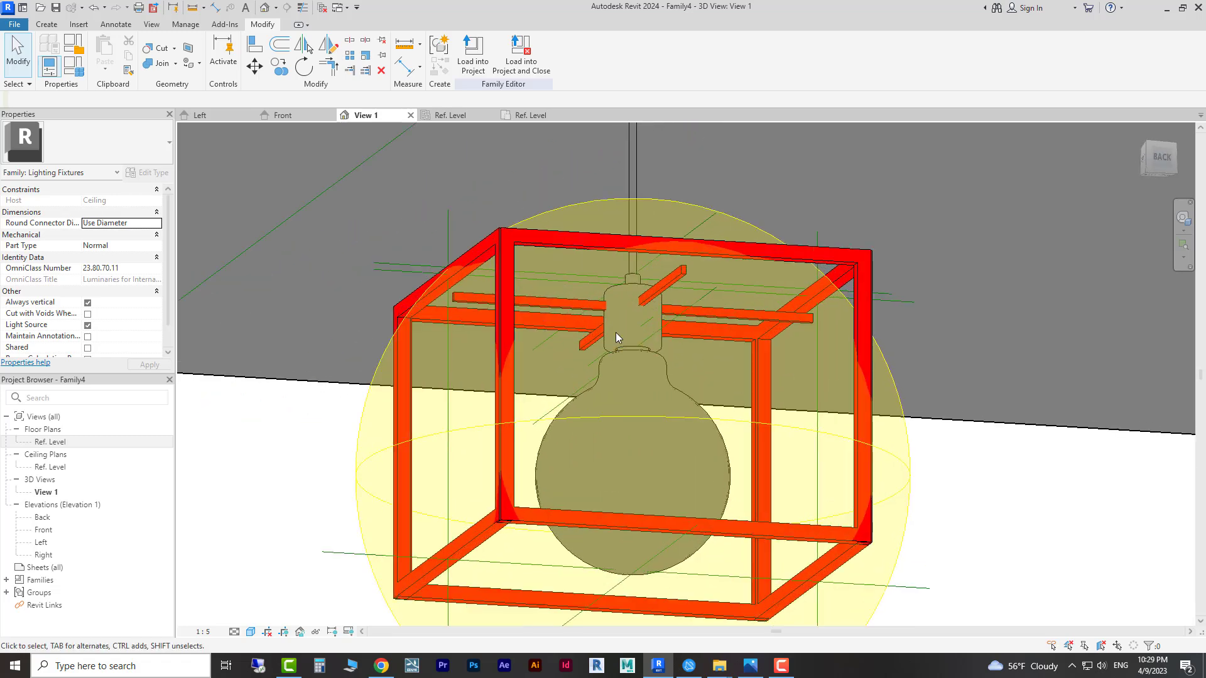
# Step: Set the Front elevation's visual style to Consistent Colors
pyautogui.click(282, 115)
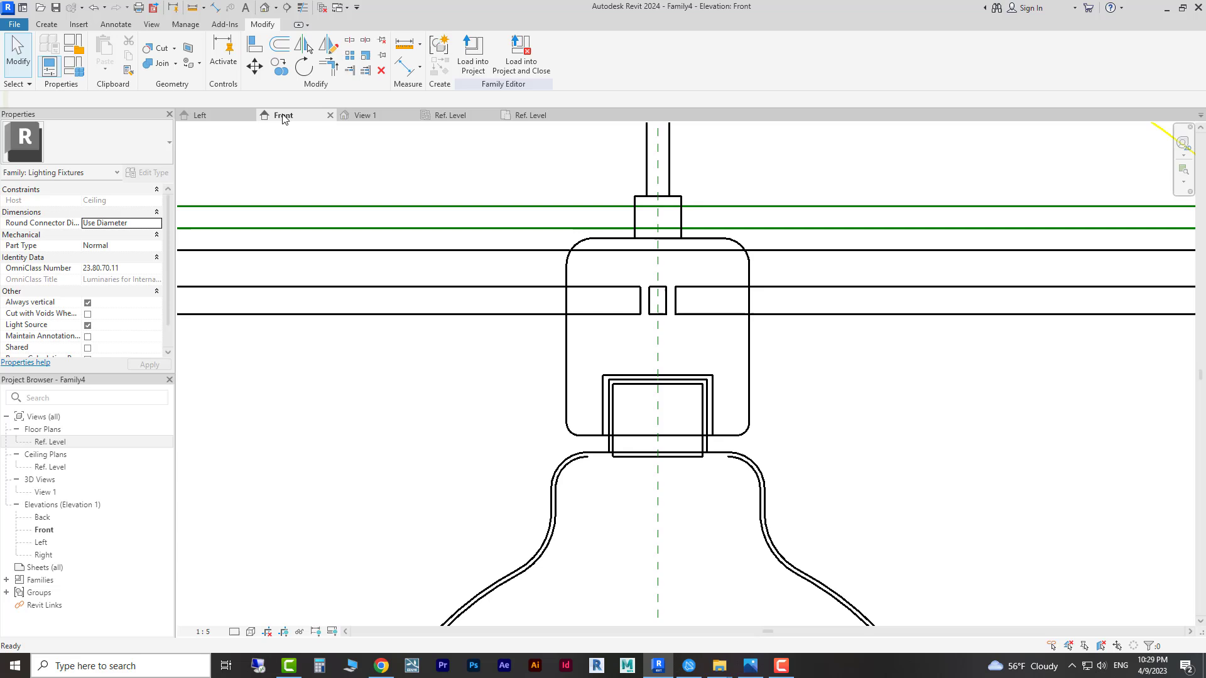
pyautogui.moveTo(829, 320); pyautogui.dragTo(810, 348, button='middle')
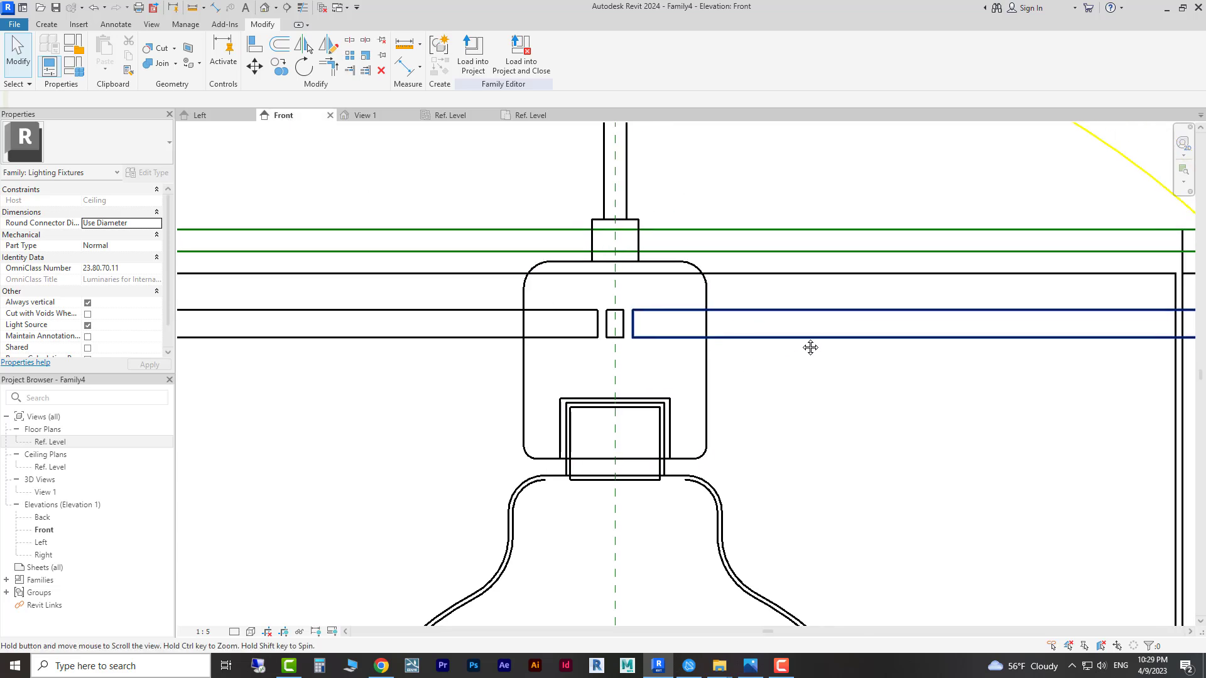
pyautogui.click(741, 324)
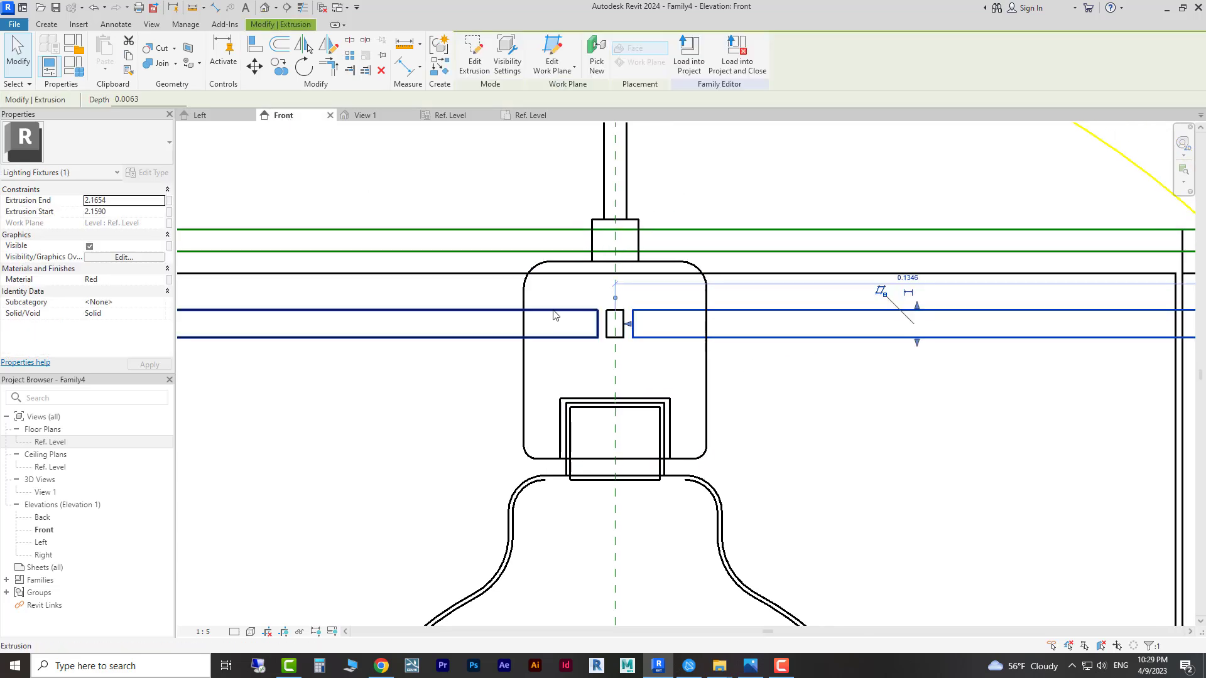
pyautogui.click(250, 632)
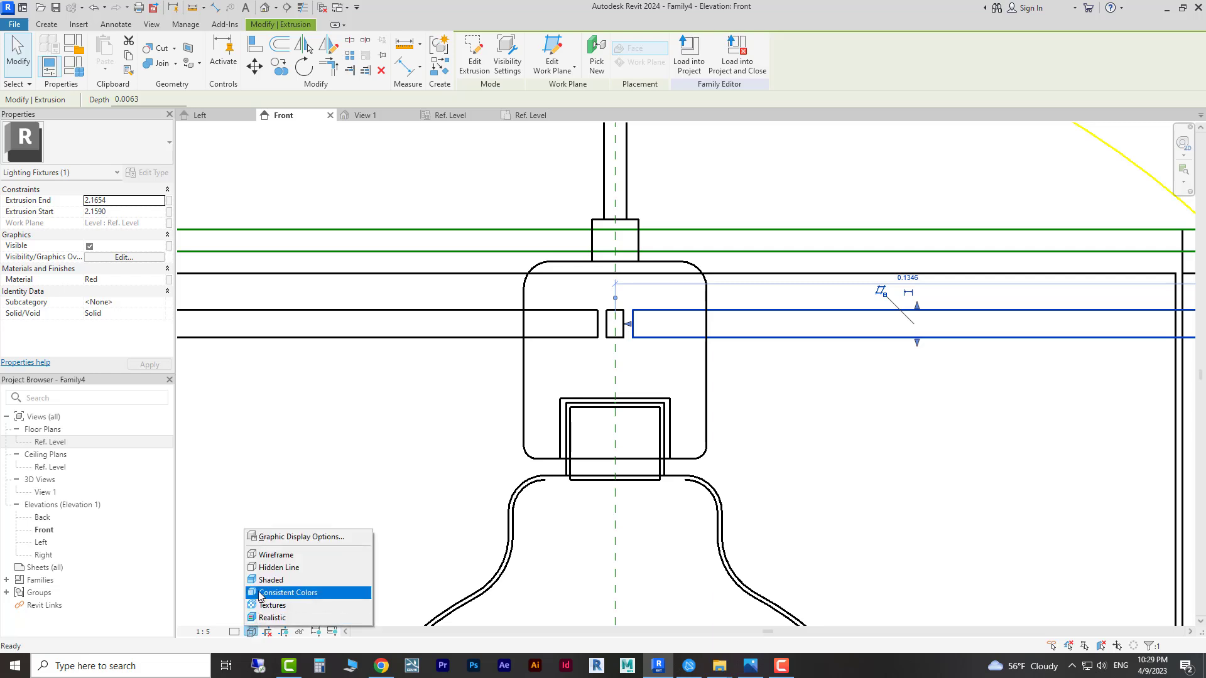
pyautogui.click(282, 593)
pyautogui.click(872, 432)
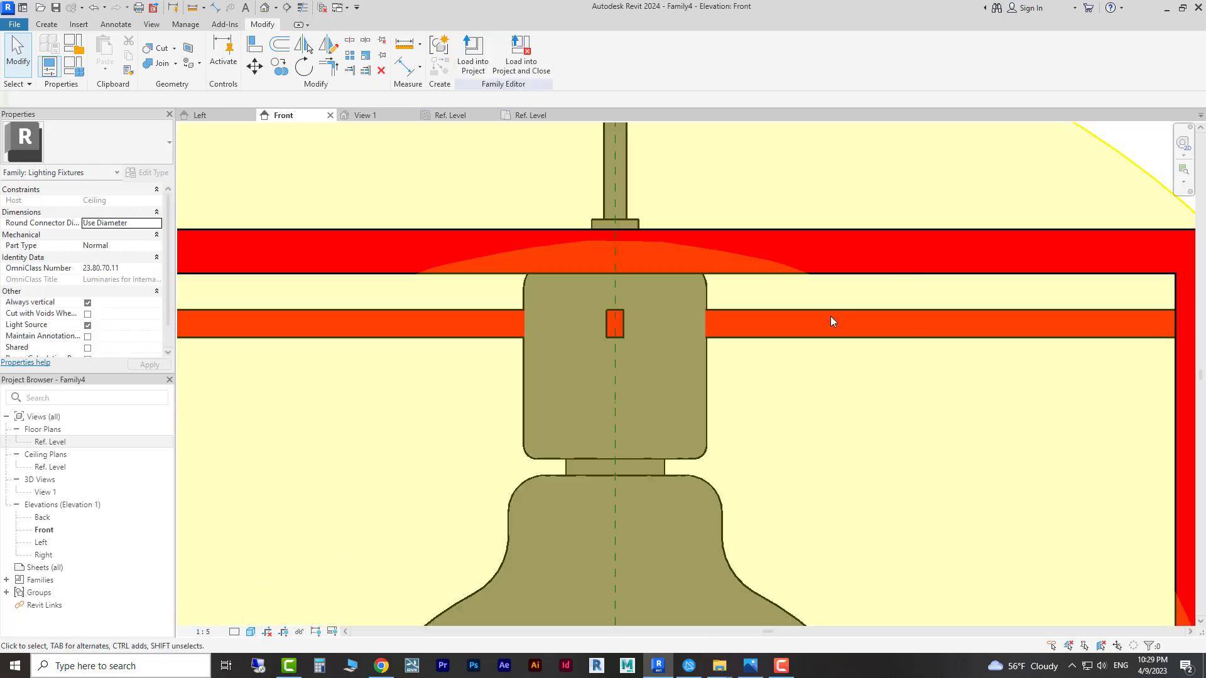
pyautogui.scroll(-3, 969, 390)
pyautogui.scroll(3, 826, 379)
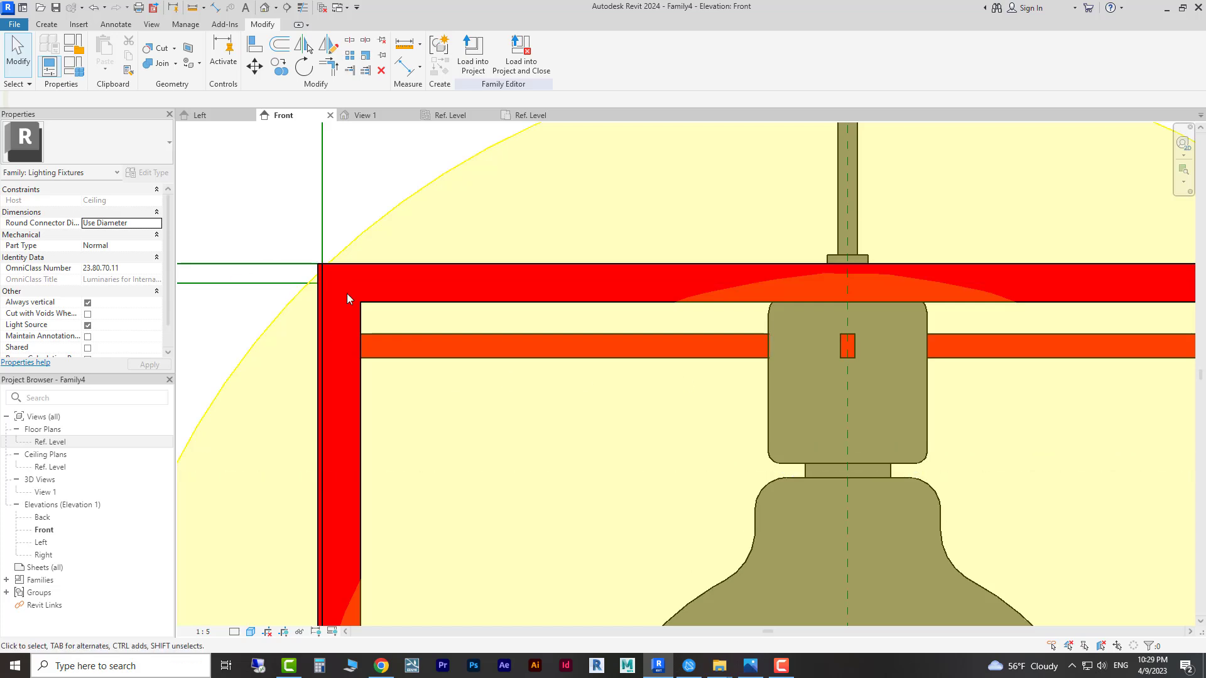
pyautogui.moveTo(683, 432); pyautogui.dragTo(677, 432, button='middle')
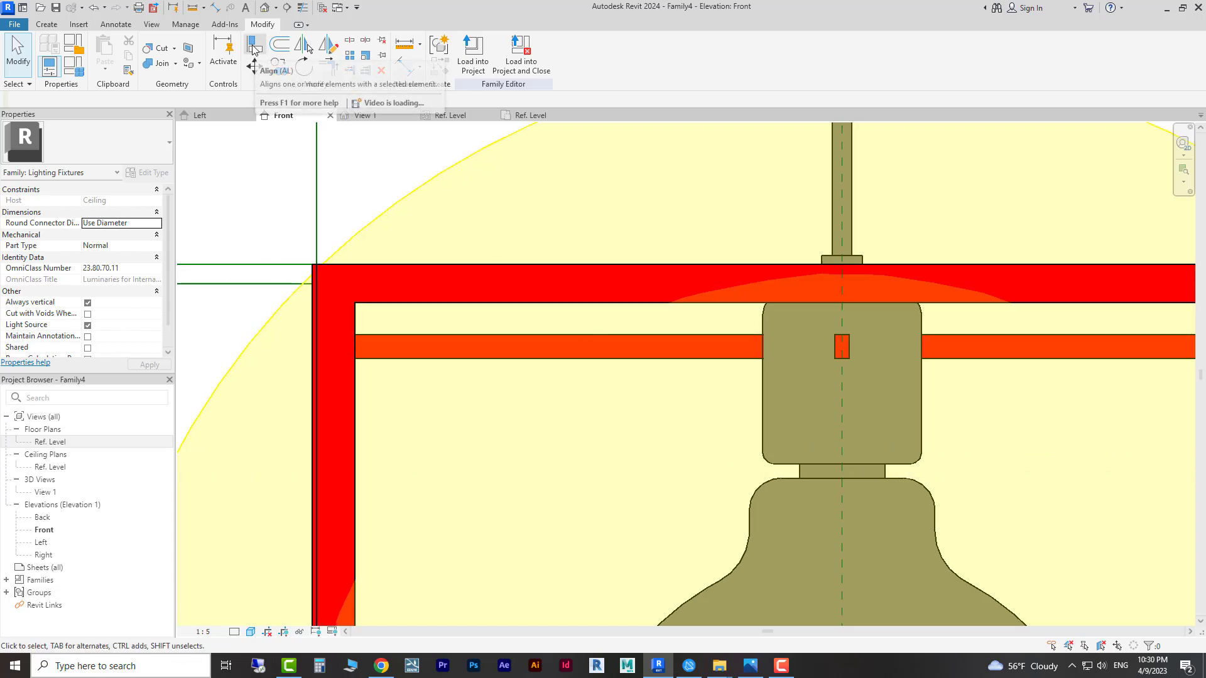
# Step: Align the first orange bar's edges to the two horizontal reference lines and lock them
pyautogui.click(253, 45)
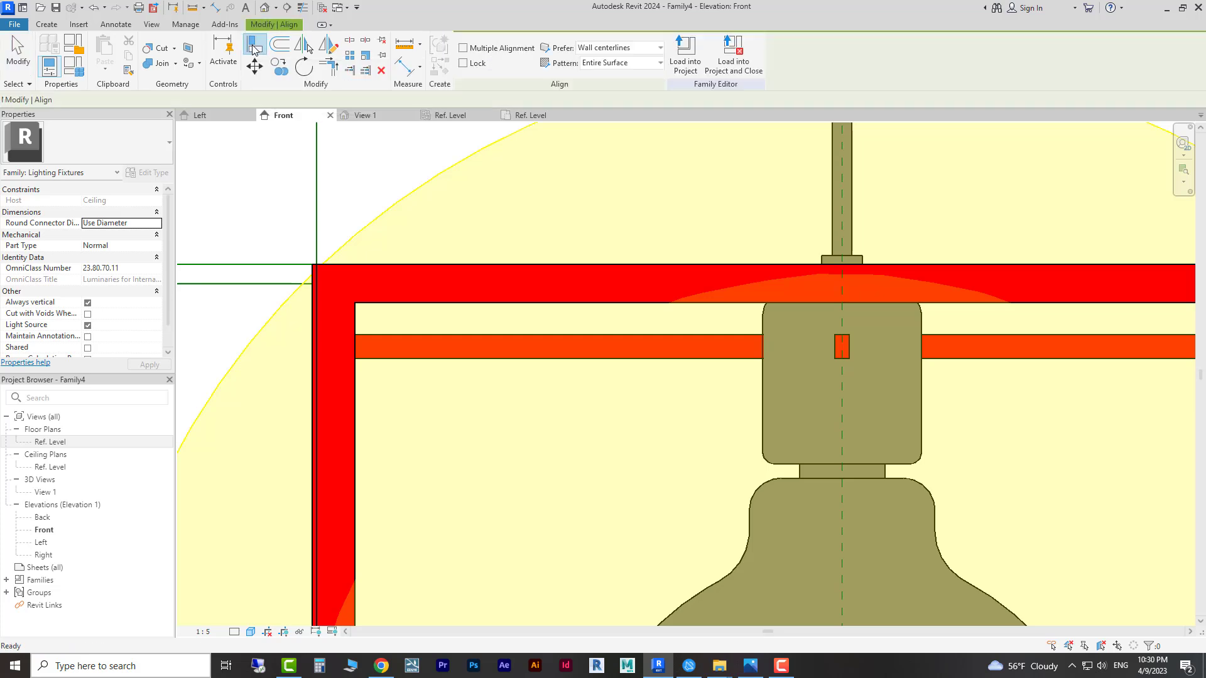
pyautogui.click(239, 265)
pyautogui.click(422, 336)
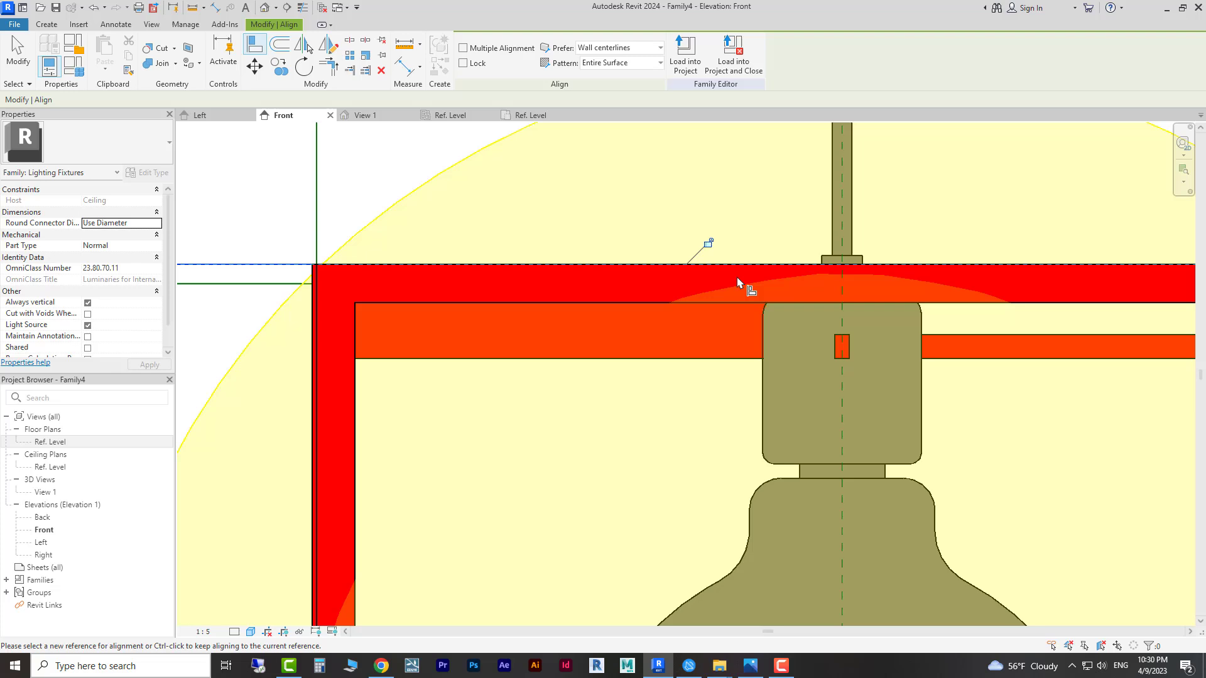
pyautogui.click(710, 244)
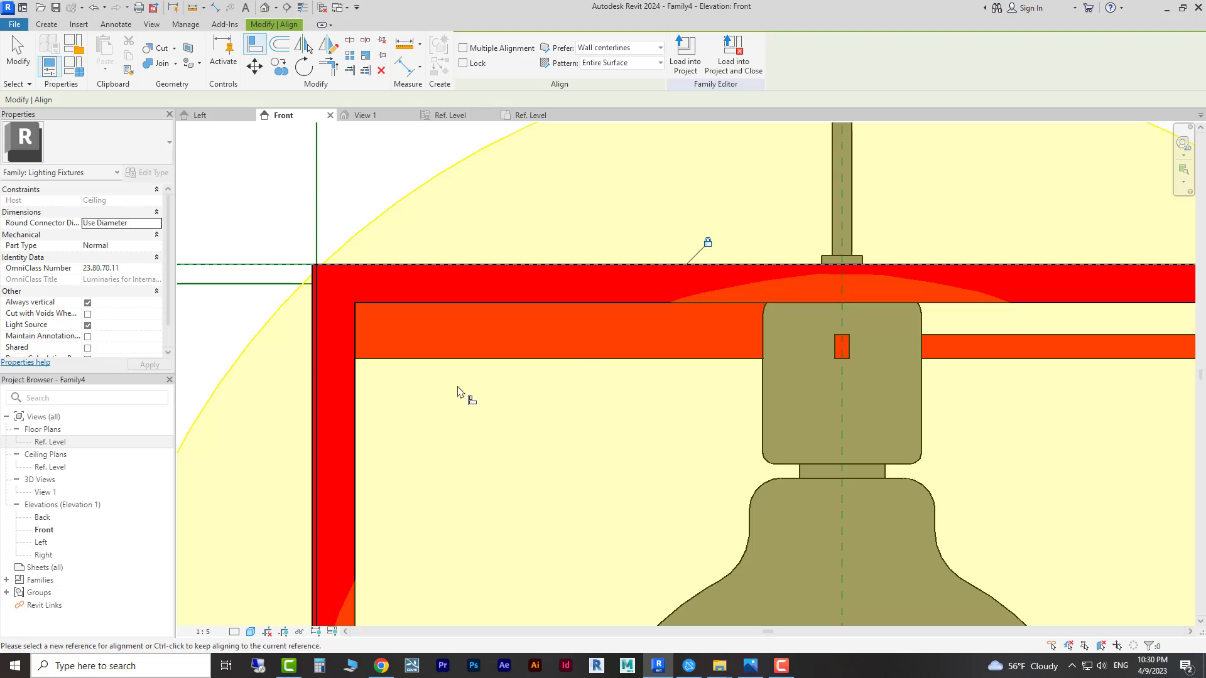
pyautogui.click(261, 284)
pyautogui.click(490, 365)
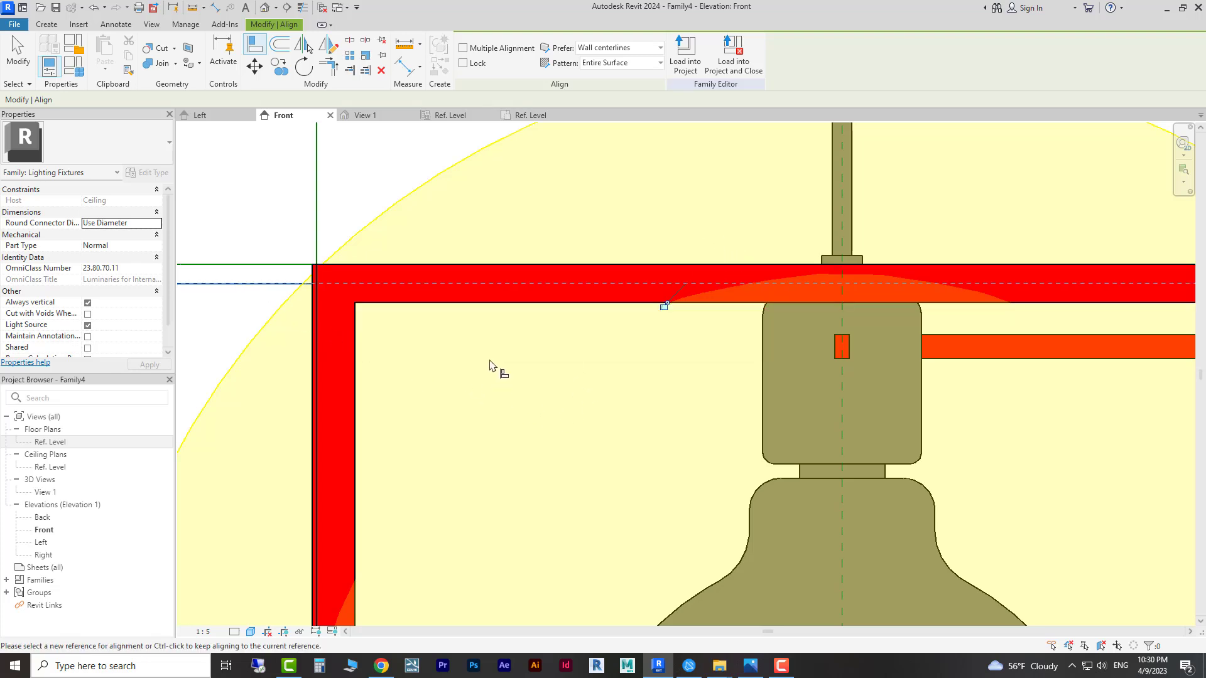
pyautogui.click(663, 306)
# Step: Align and lock the remaining orange bars' edges to the same reference lines
pyautogui.click(267, 266)
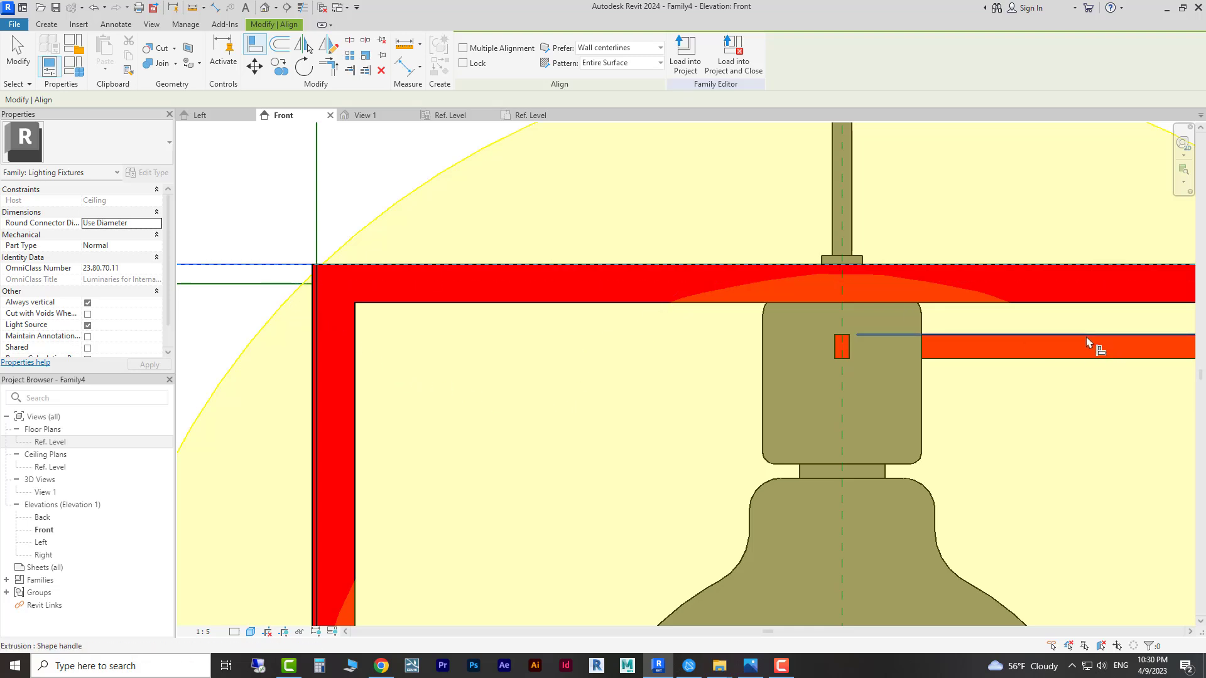
pyautogui.click(1088, 340)
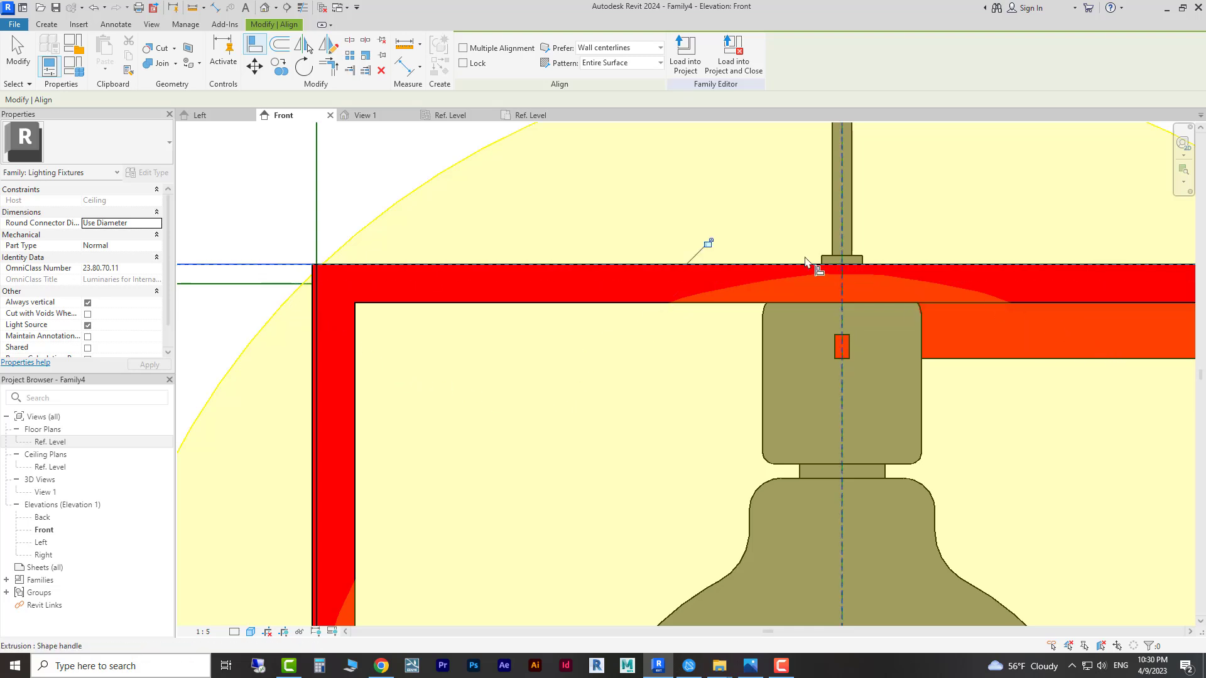
pyautogui.click(266, 284)
pyautogui.click(1124, 361)
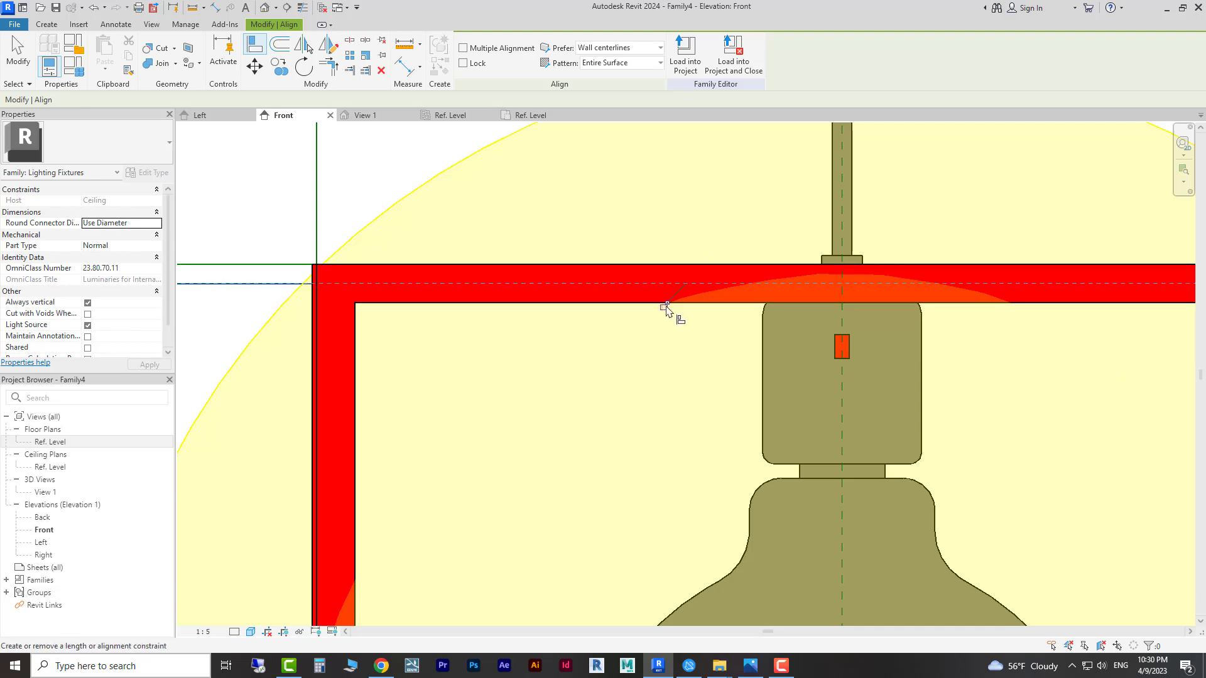
pyautogui.click(251, 265)
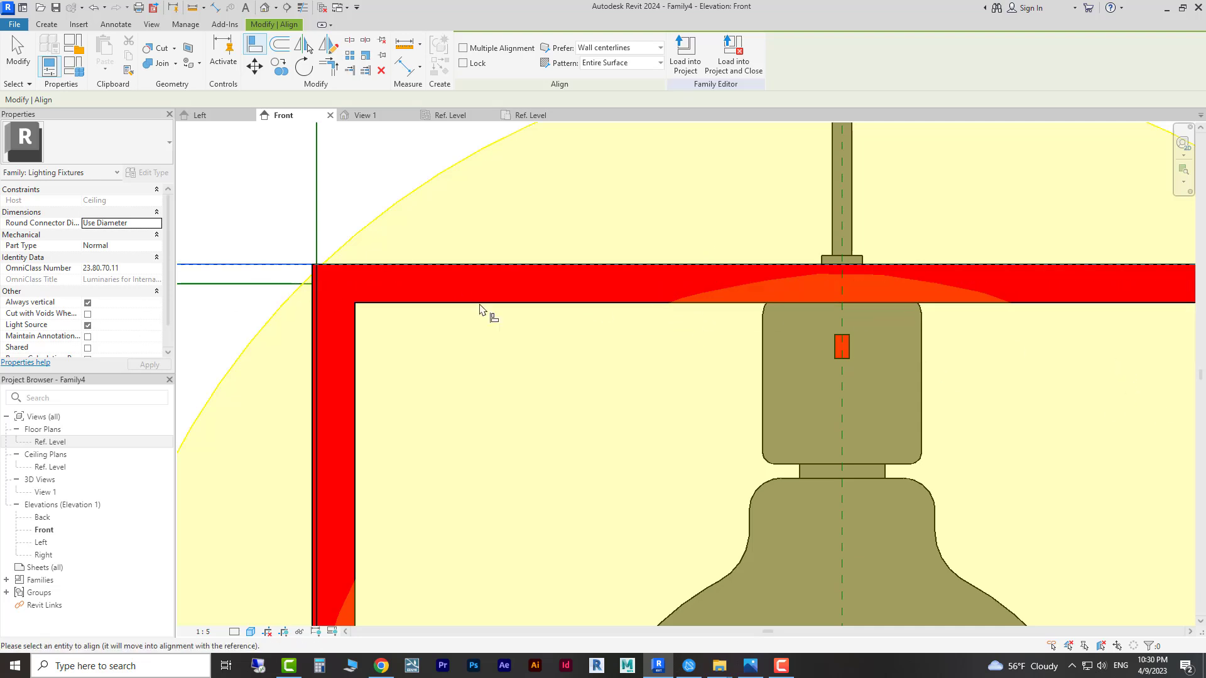
pyautogui.click(851, 335)
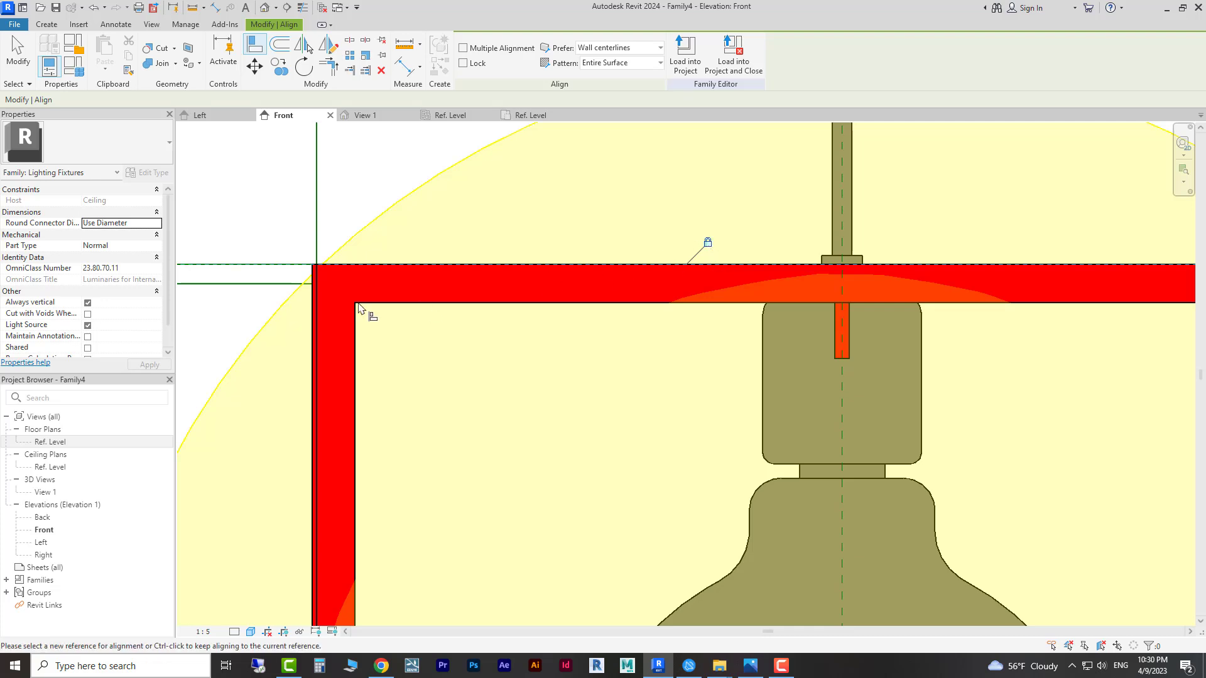
pyautogui.click(270, 283)
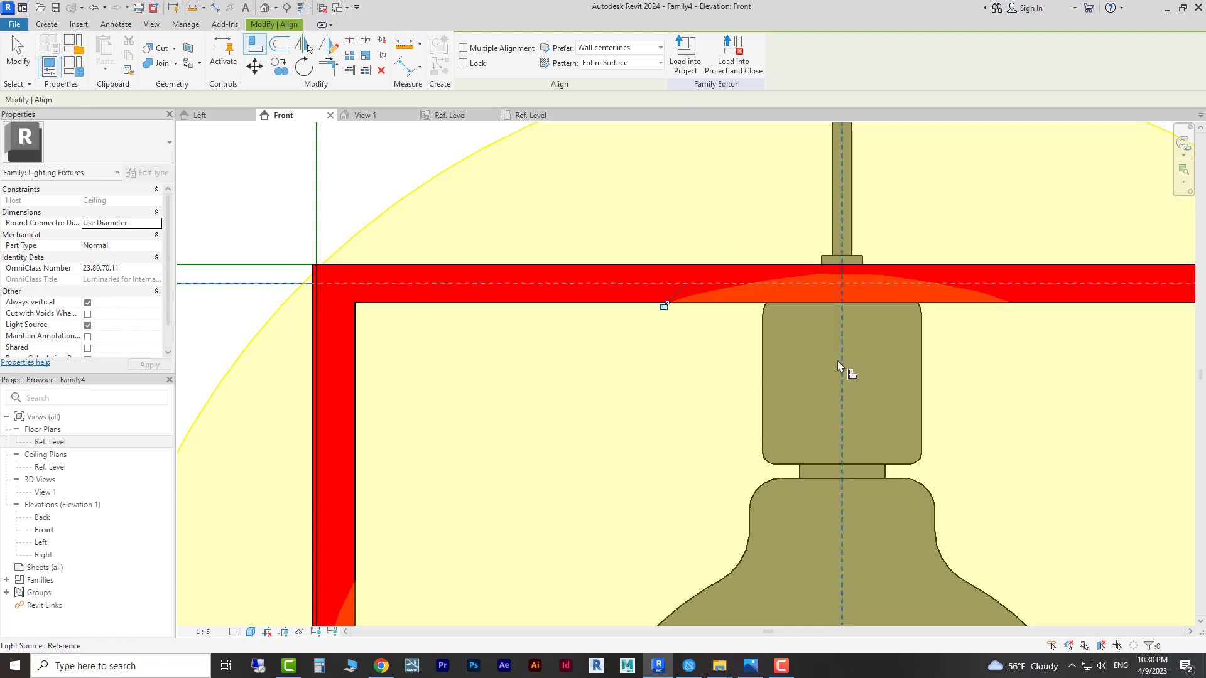
pyautogui.click(664, 306)
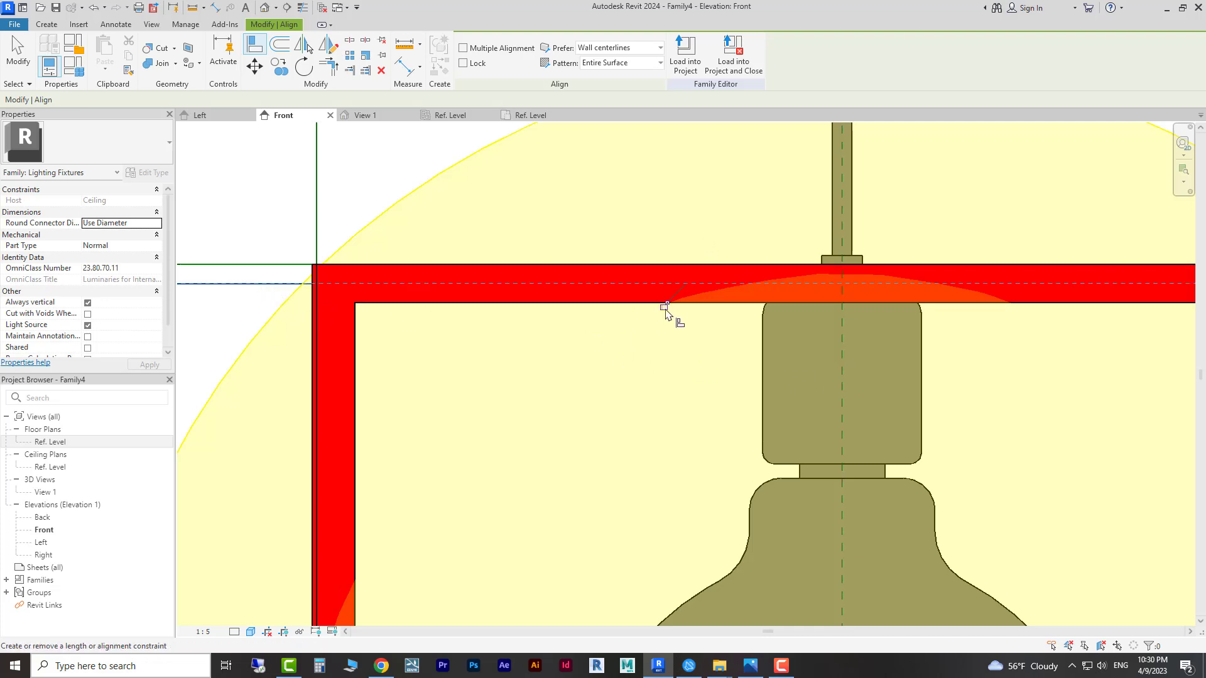
# Step: Show the frame's top-left corner in the Left elevation
pyautogui.click(219, 121)
pyautogui.scroll(2, 557, 237)
pyautogui.moveTo(471, 243); pyautogui.dragTo(650, 275, button='middle')
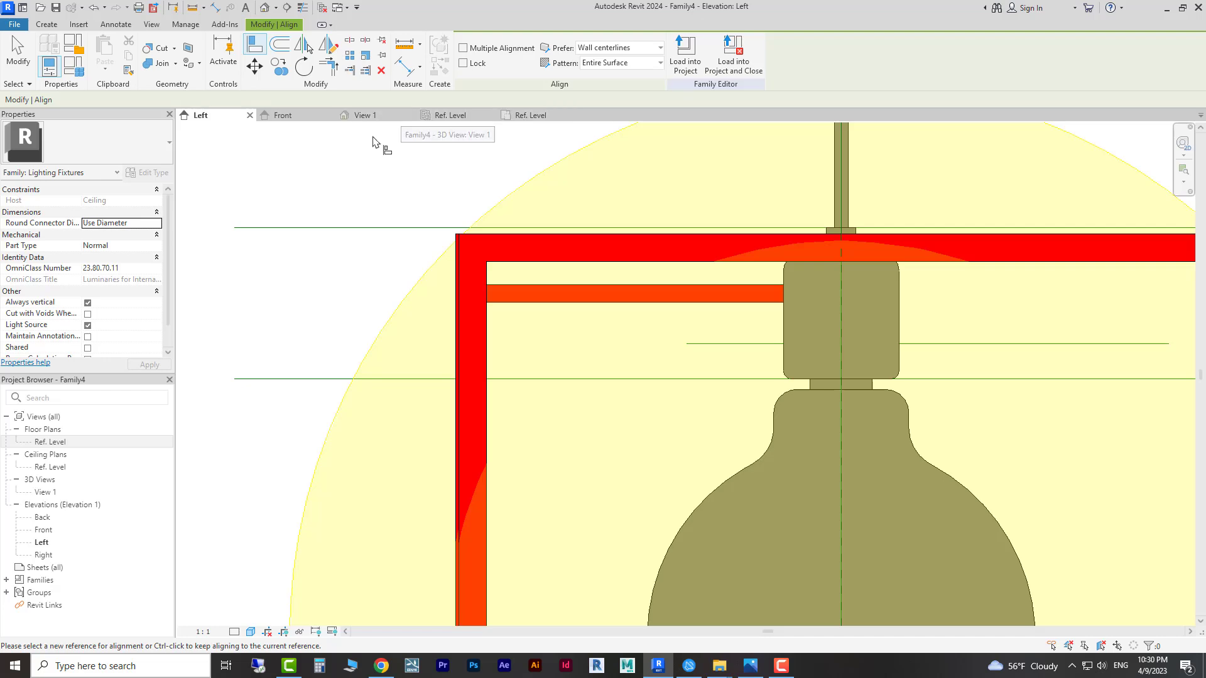
# Step: In the 3D view, align the last cross bar onto the left reference line and lock it
pyautogui.click(379, 116)
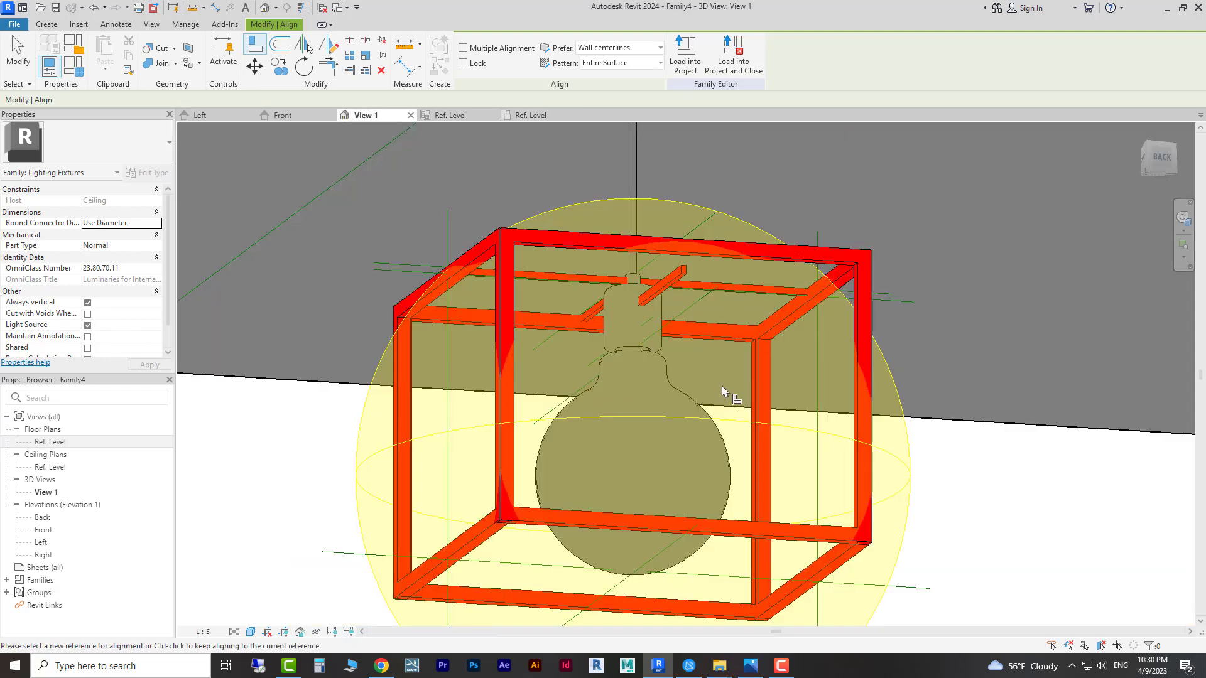
pyautogui.keyDown('shift'); pyautogui.moveTo(720, 383); pyautogui.dragTo(597, 396, button='middle'); pyautogui.keyUp('shift')
pyautogui.scroll(4, 677, 286)
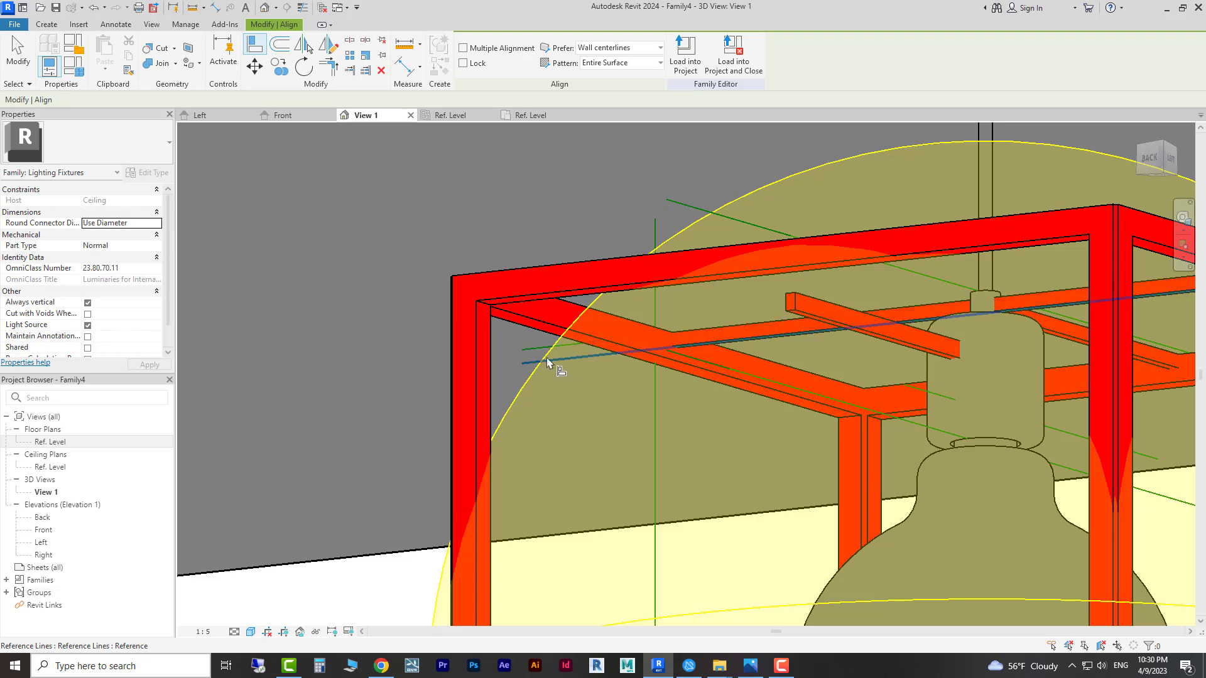
pyautogui.click(795, 316)
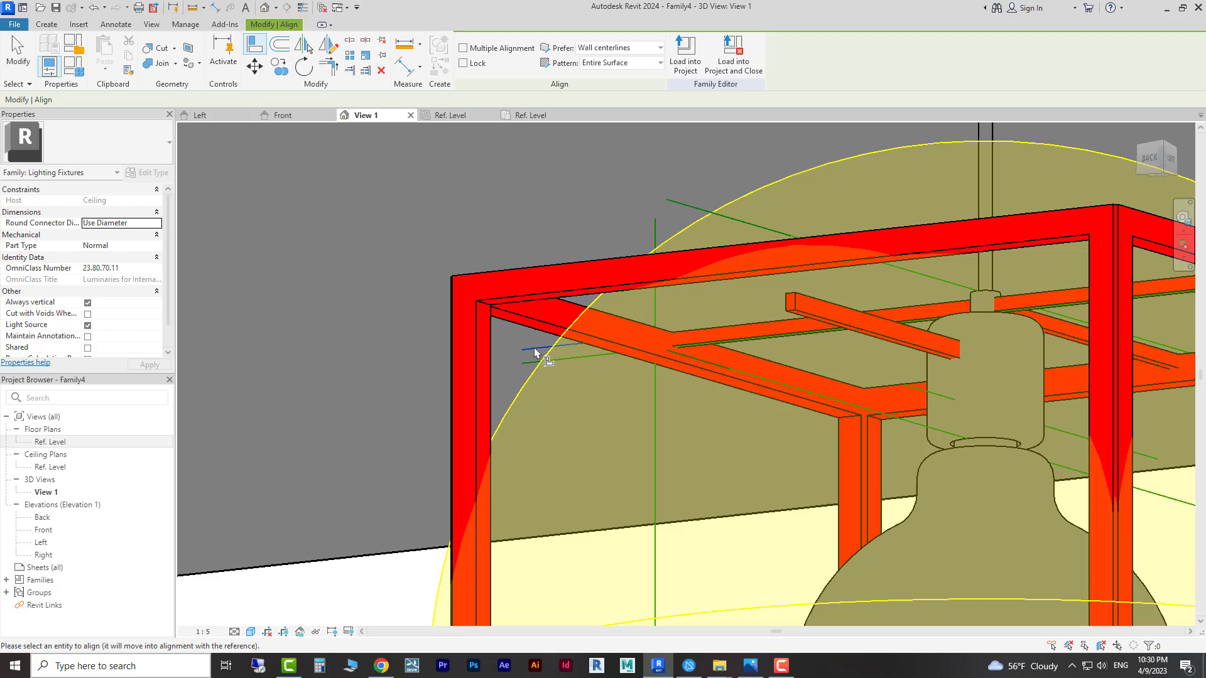
pyautogui.click(828, 308)
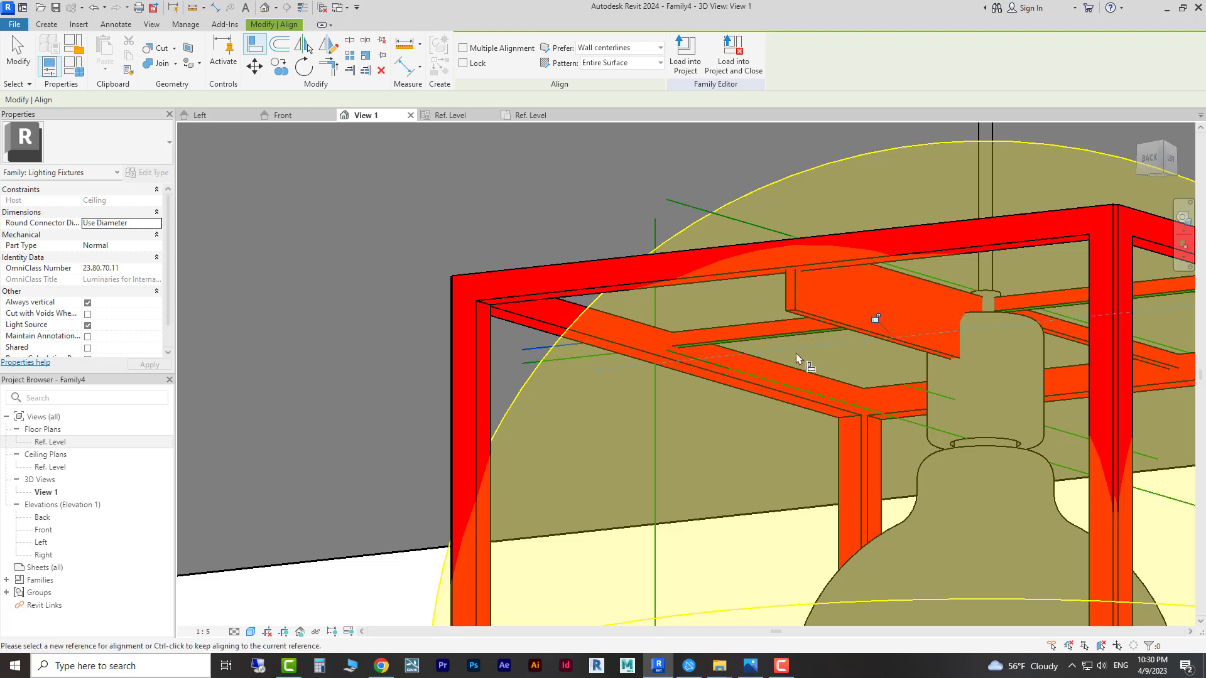
pyautogui.click(563, 358)
pyautogui.click(894, 341)
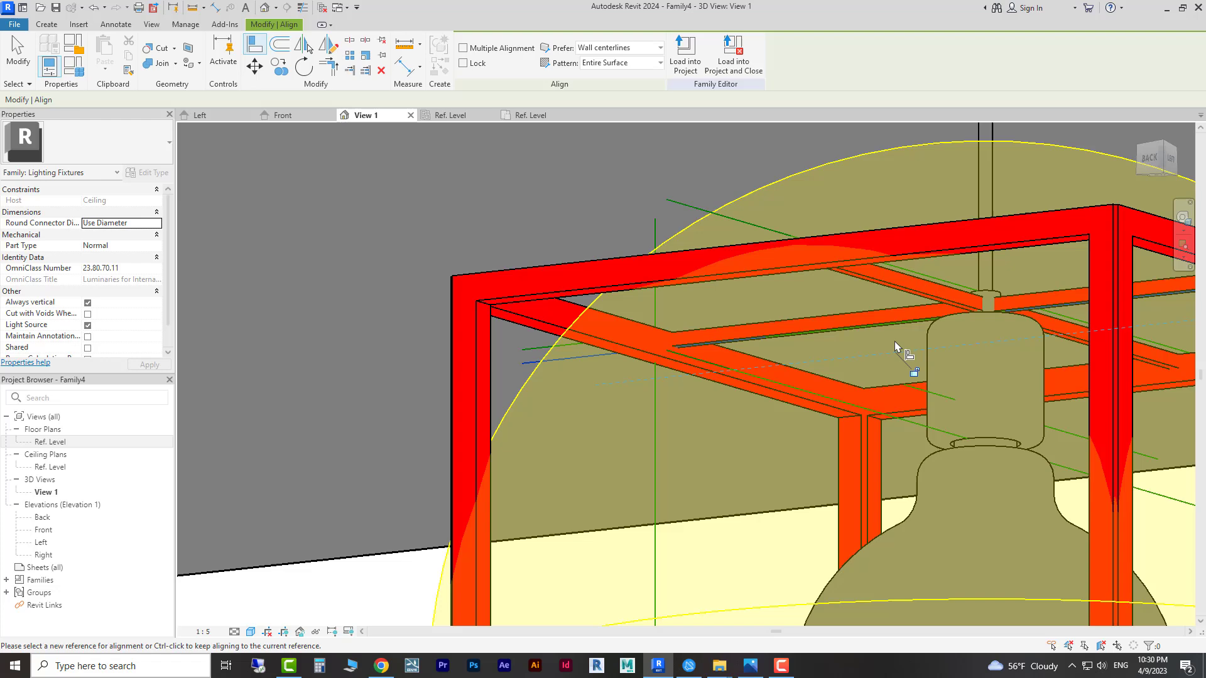
pyautogui.click(910, 375)
# Step: Exit Align and move to the Left elevation
pyautogui.press('Escape')
pyautogui.press('Escape')
pyautogui.scroll(-5, 661, 303)
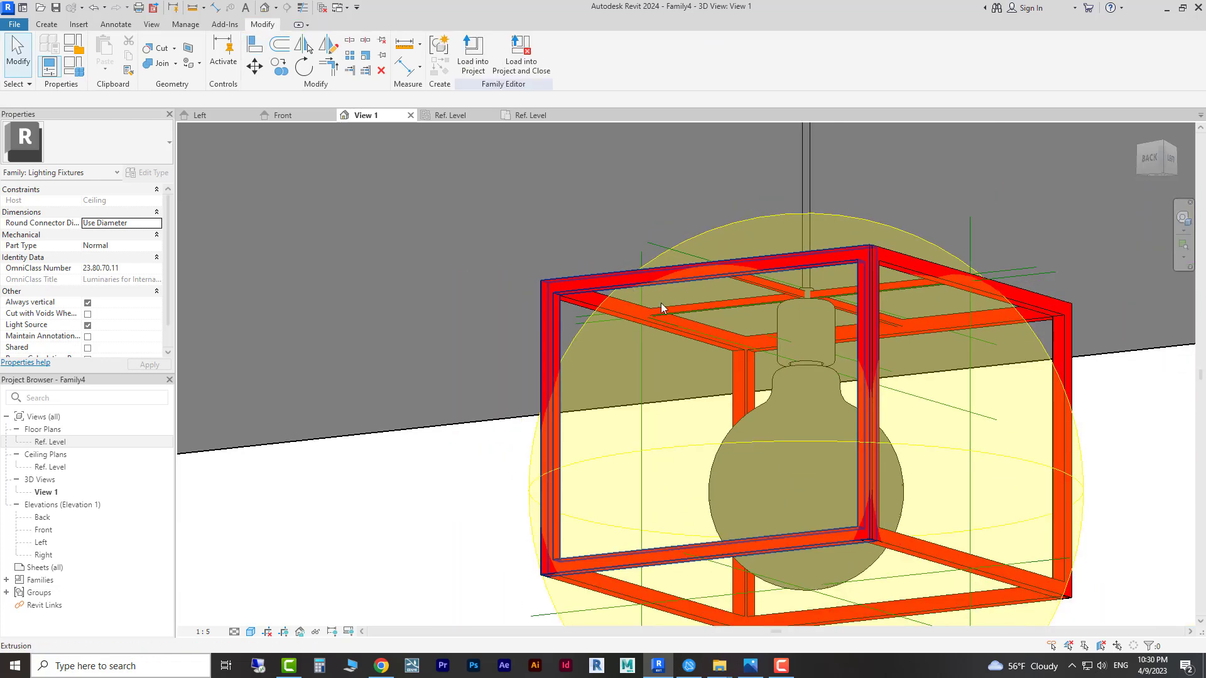
pyautogui.scroll(2, 754, 302)
pyautogui.scroll(-2, 790, 300)
pyautogui.keyDown('shift'); pyautogui.moveTo(790, 300); pyautogui.dragTo(999, 476, button='middle'); pyautogui.keyUp('shift')
pyautogui.click(201, 115)
pyautogui.scroll(-5, 598, 245)
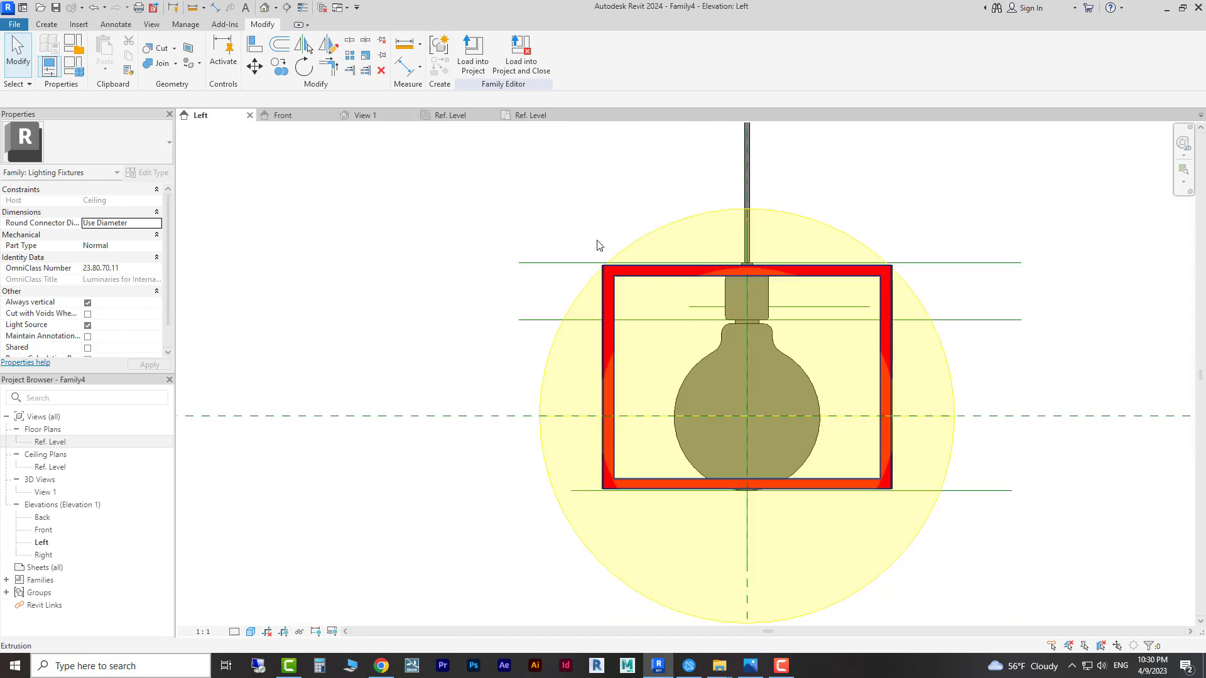
pyautogui.scroll(1, 676, 308)
pyautogui.scroll(1, 815, 326)
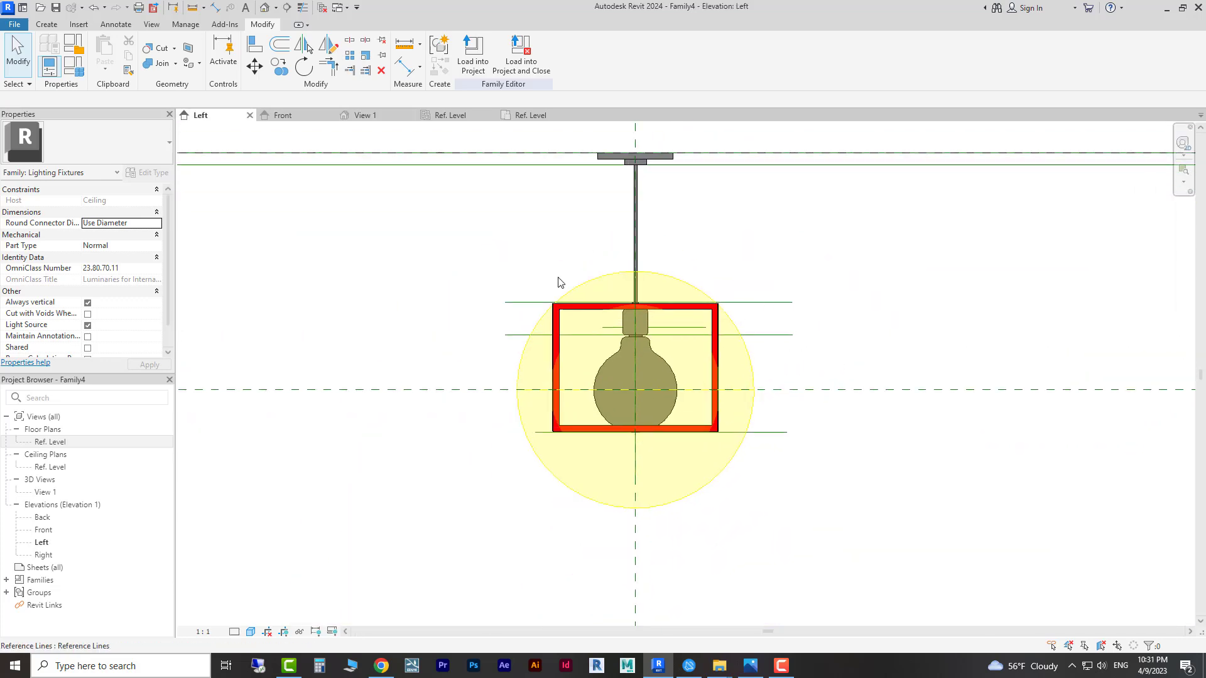
# Step: In Family Types, change Lighting Height (default) to 0.5 and apply it
pyautogui.click(73, 66)
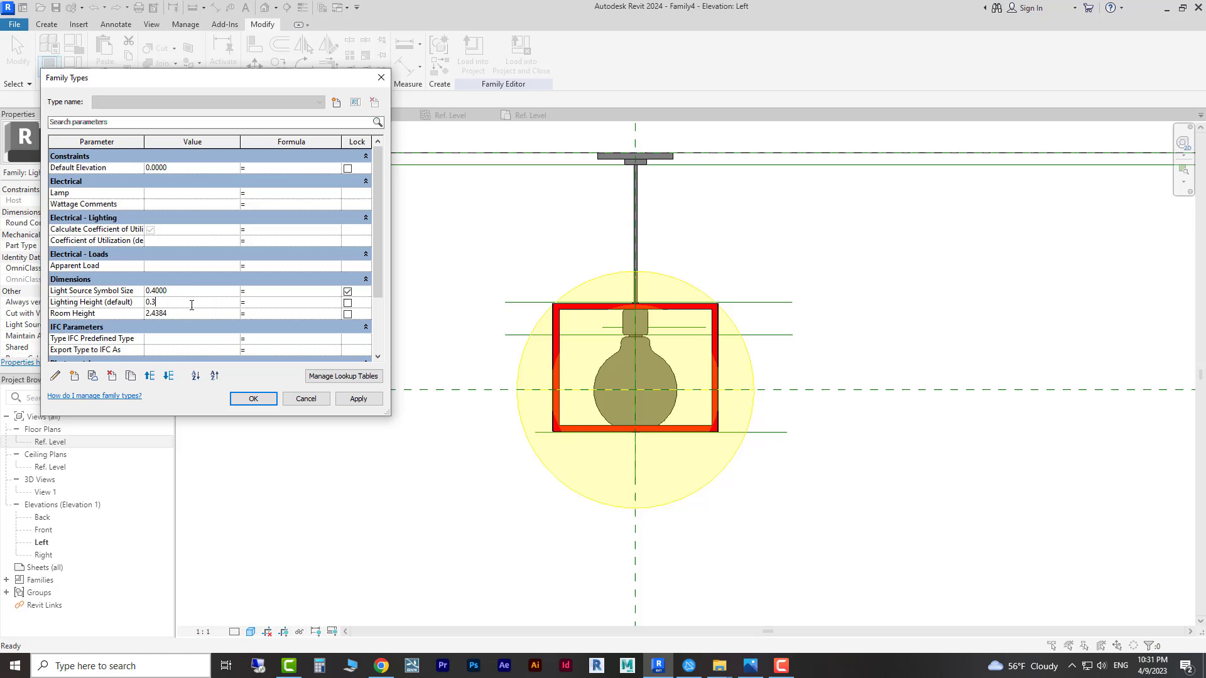
pyautogui.click(370, 401)
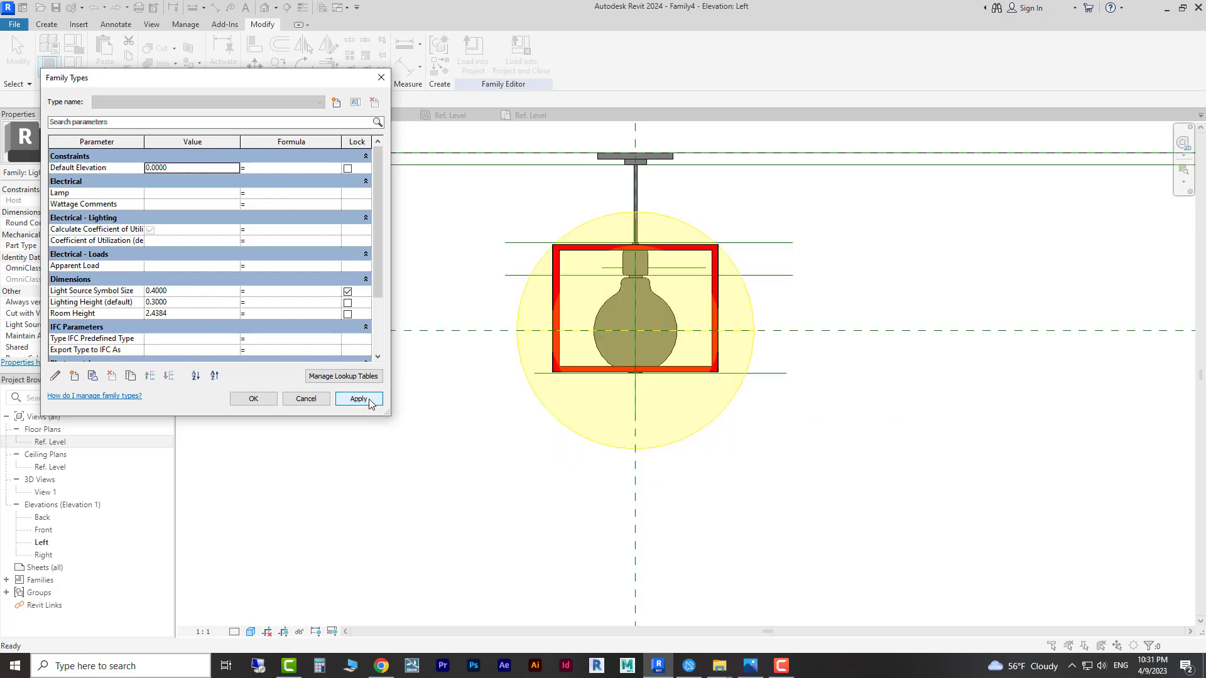
pyautogui.click(252, 400)
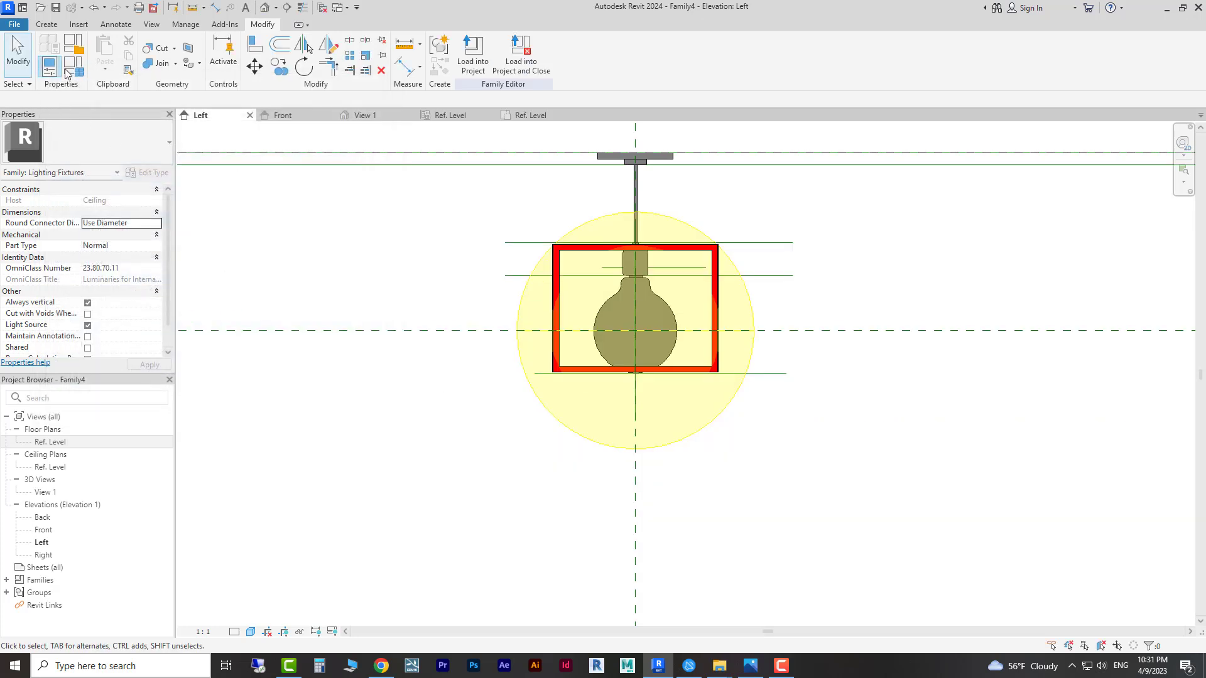
pyautogui.click(67, 73)
pyautogui.click(220, 302)
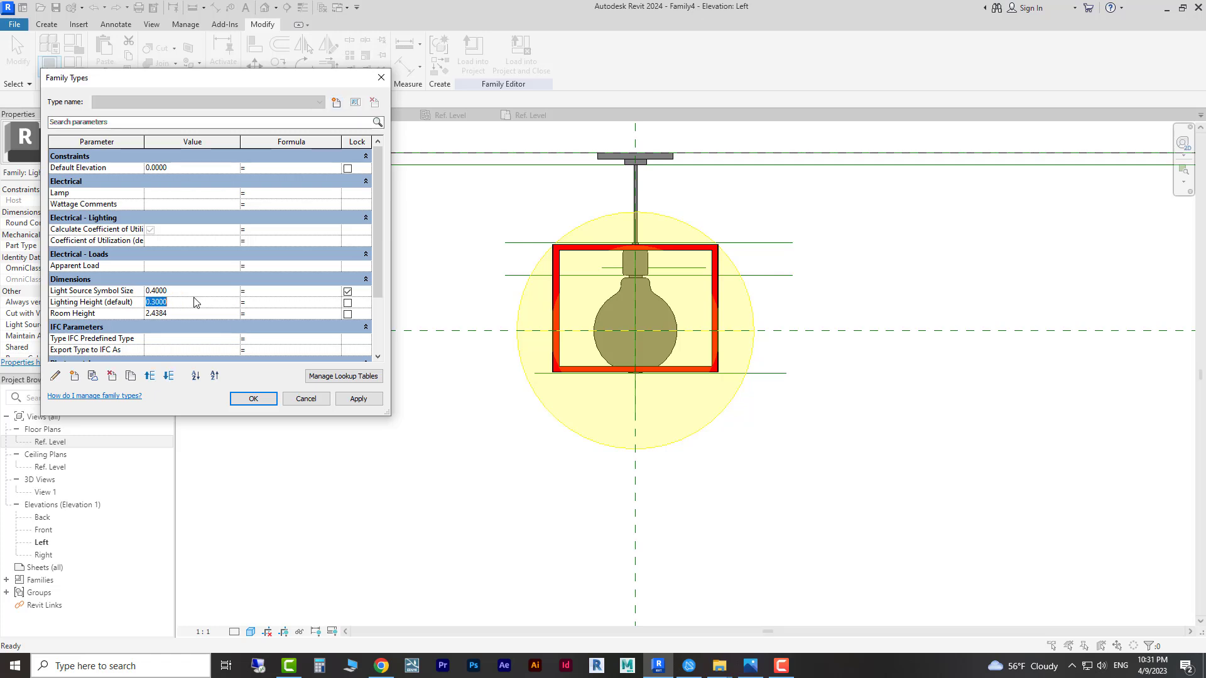
pyautogui.write('0.5')
pyautogui.click(358, 398)
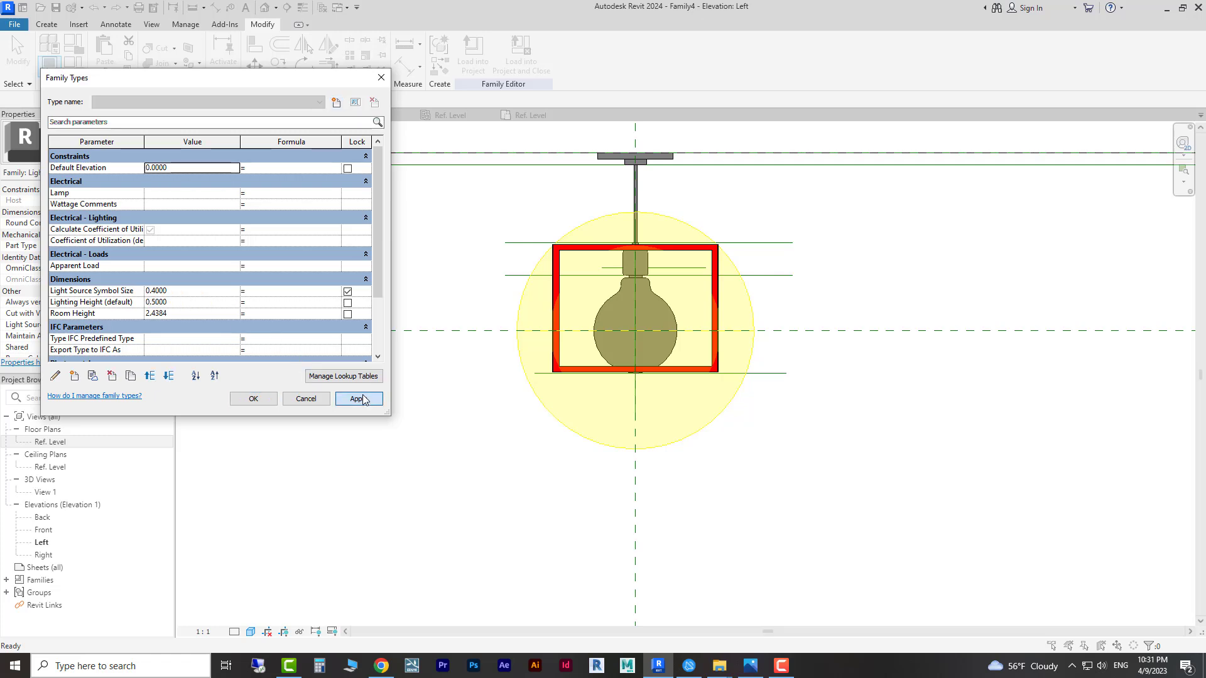
pyautogui.click(254, 399)
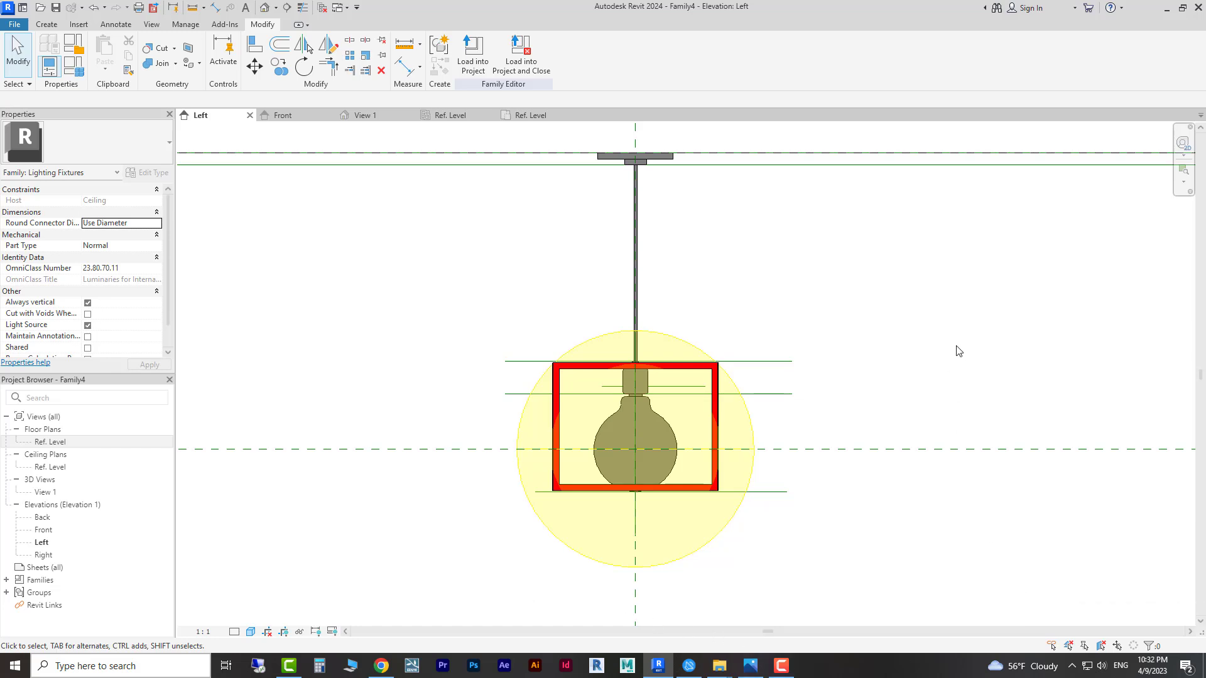
# Step: Pan and zoom the Left elevation to reposition the lamp
pyautogui.moveTo(820, 321); pyautogui.dragTo(821, 346, button='middle')
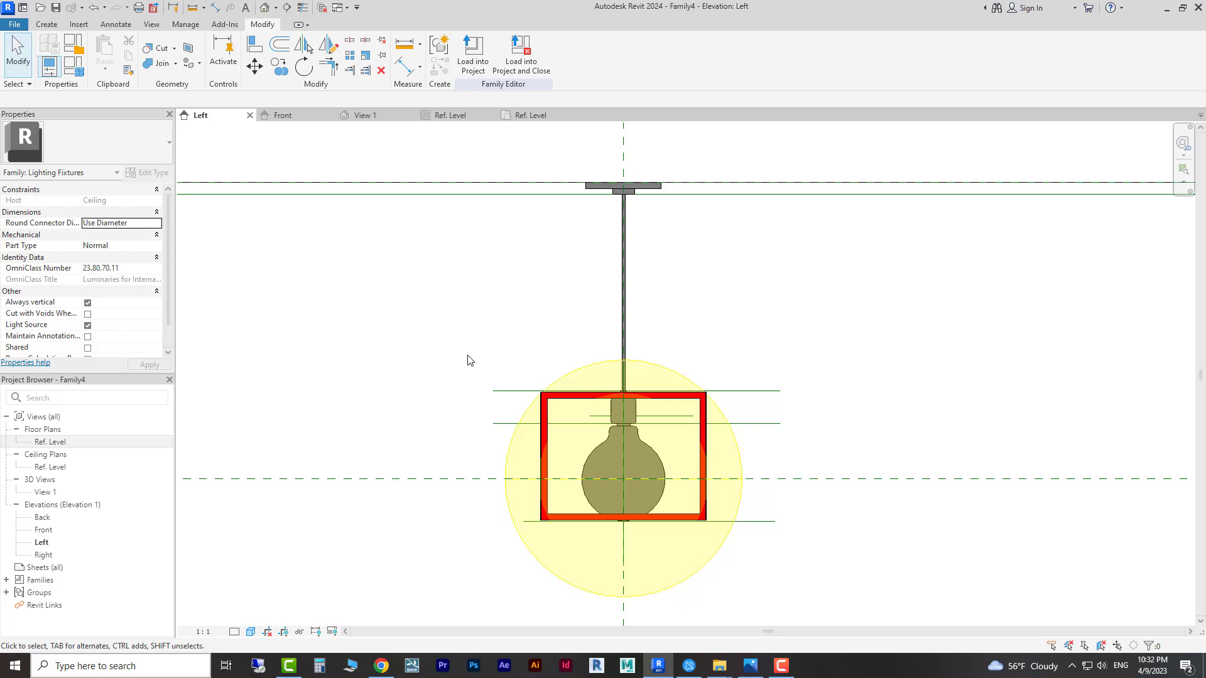
pyautogui.moveTo(490, 334); pyautogui.dragTo(764, 329, button='middle')
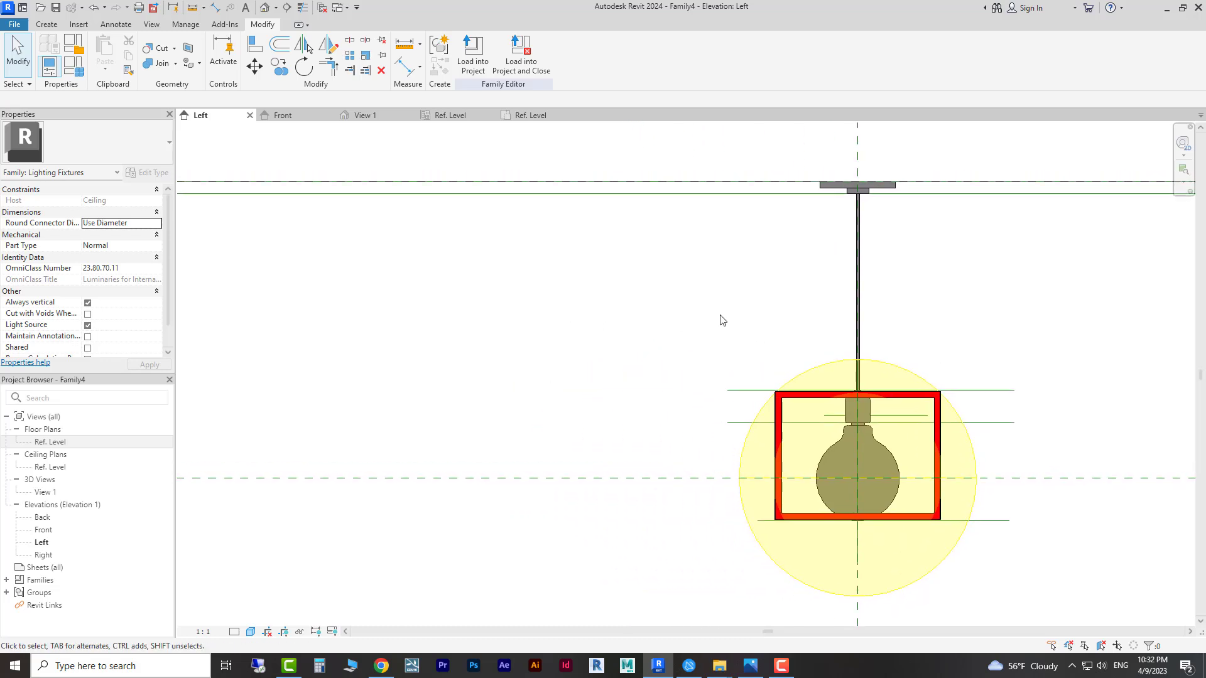
pyautogui.scroll(-3, 653, 328)
pyautogui.moveTo(653, 328); pyautogui.dragTo(610, 322, button='middle')
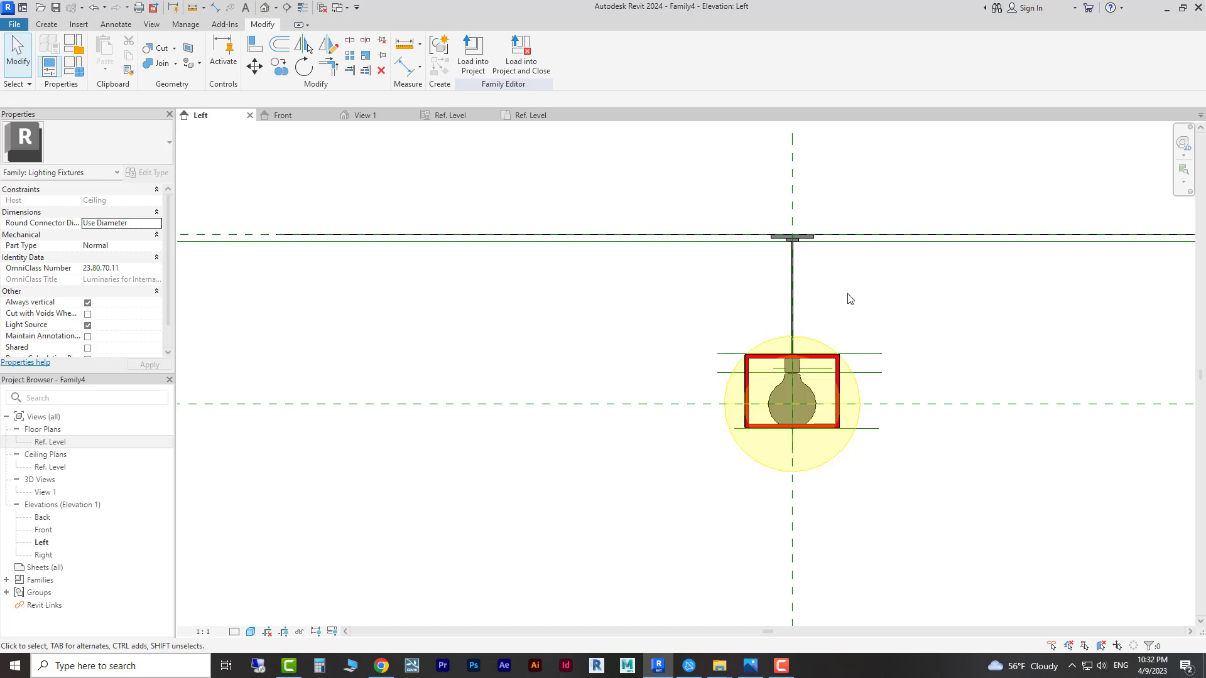
pyautogui.moveTo(880, 310); pyautogui.dragTo(868, 317, button='middle')
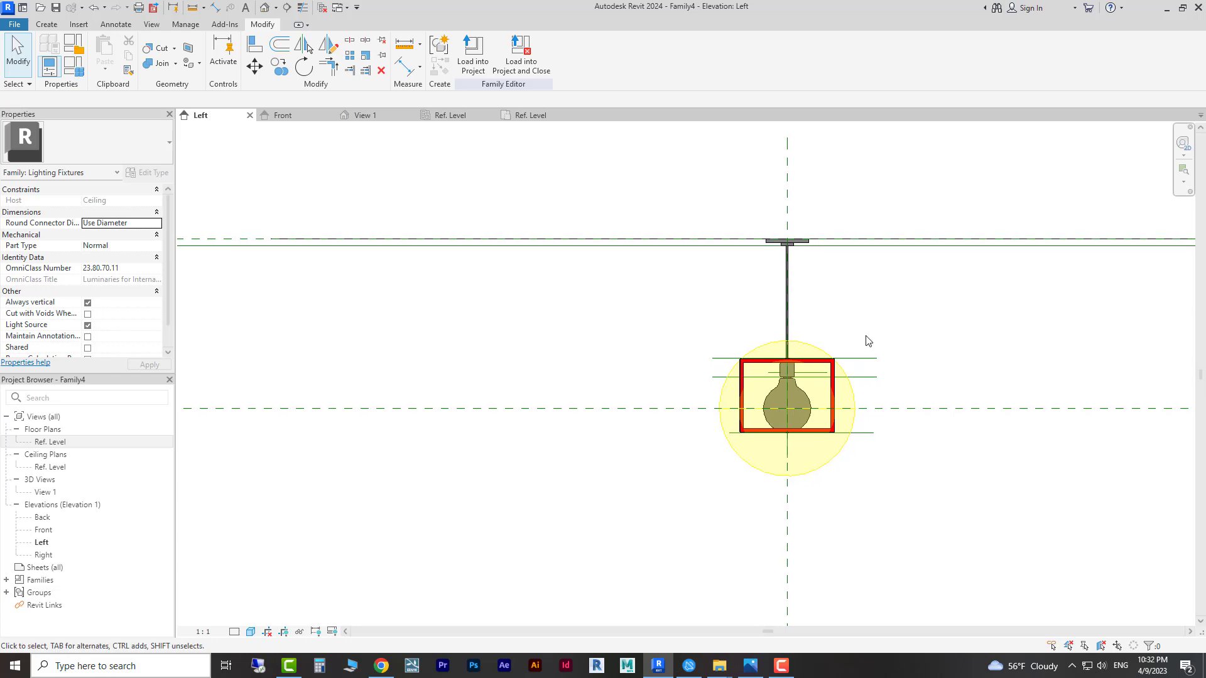
pyautogui.scroll(3, 865, 341)
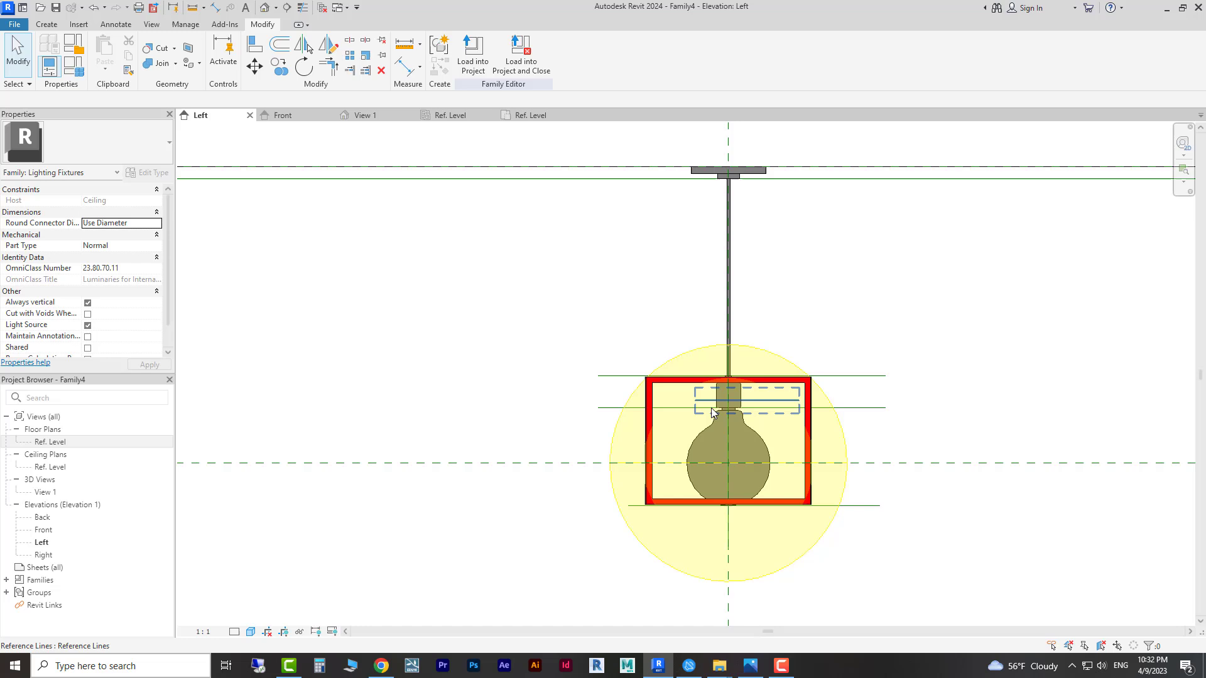
pyautogui.moveTo(547, 304); pyautogui.dragTo(726, 318, button='middle')
pyautogui.scroll(-1, 726, 318)
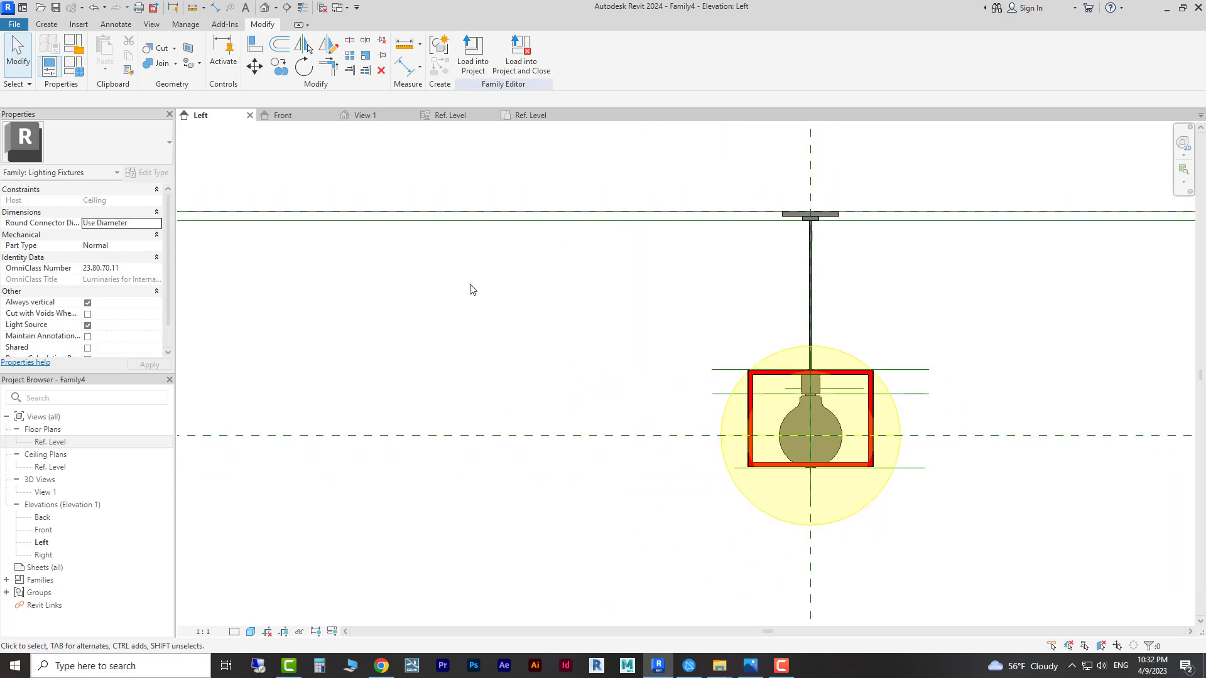
pyautogui.moveTo(472, 289); pyautogui.dragTo(643, 264, button='middle')
pyautogui.scroll(-1, 643, 264)
pyautogui.scroll(-1, 643, 264)
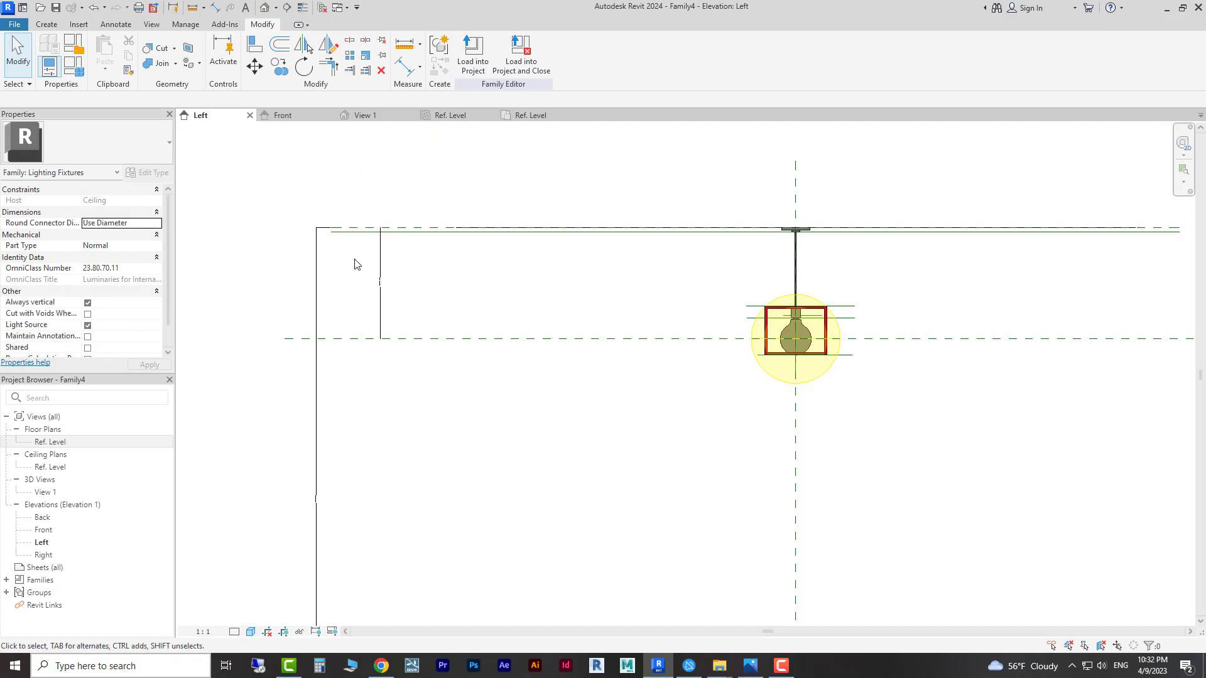
# Step: Recenter the lamp and start the Aligned dimension tool from Annotate
pyautogui.moveTo(613, 302); pyautogui.dragTo(574, 312, button='middle')
pyautogui.scroll(2, 677, 290)
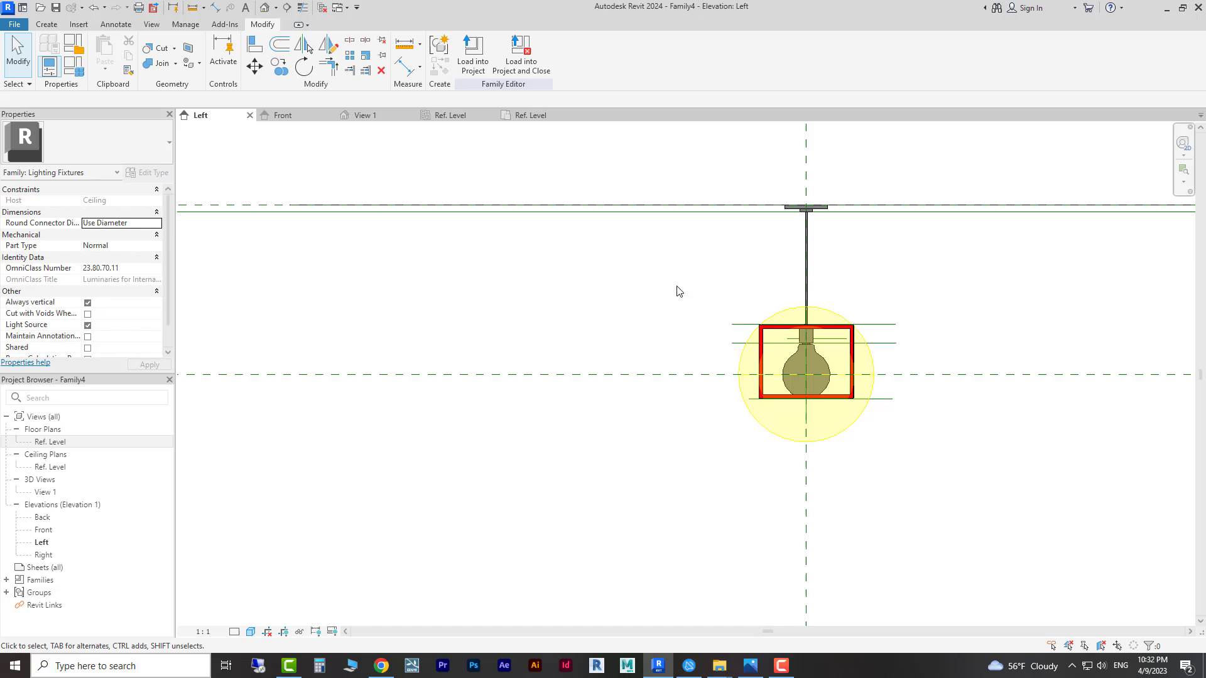
pyautogui.click(116, 25)
pyautogui.click(53, 54)
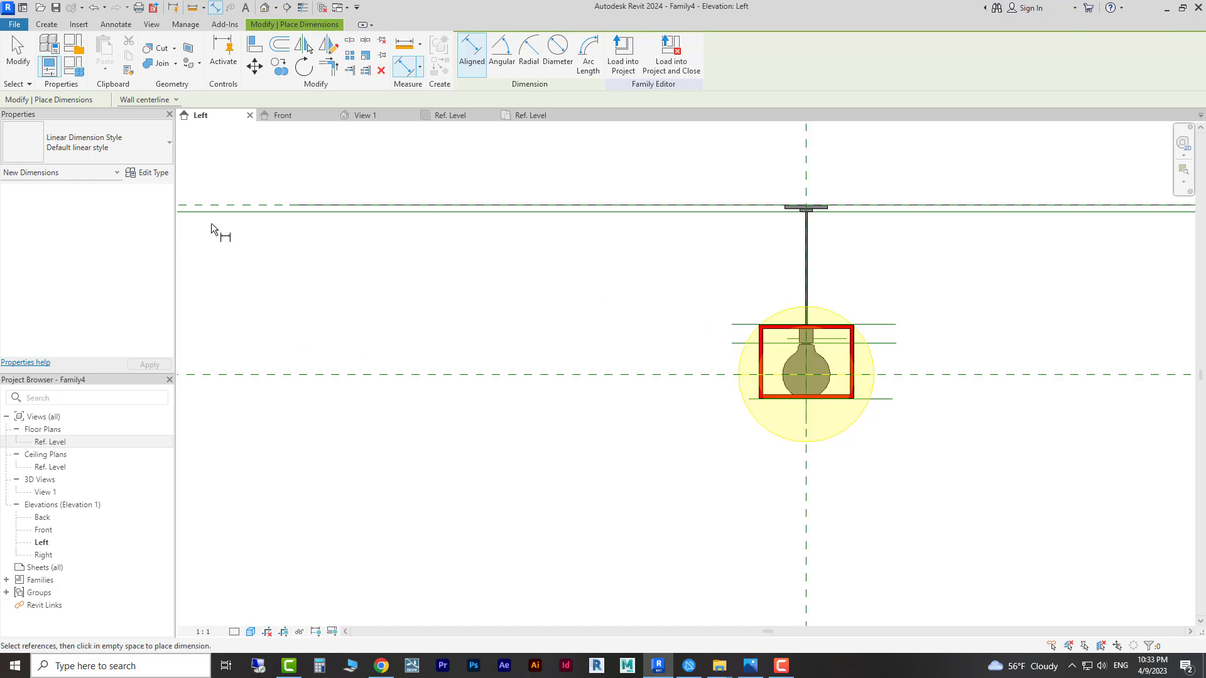
# Step: Dimension the top two horizontal reference lines, placed right of the red frame
pyautogui.click(236, 205)
pyautogui.press('Escape')
pyautogui.scroll(4, 883, 364)
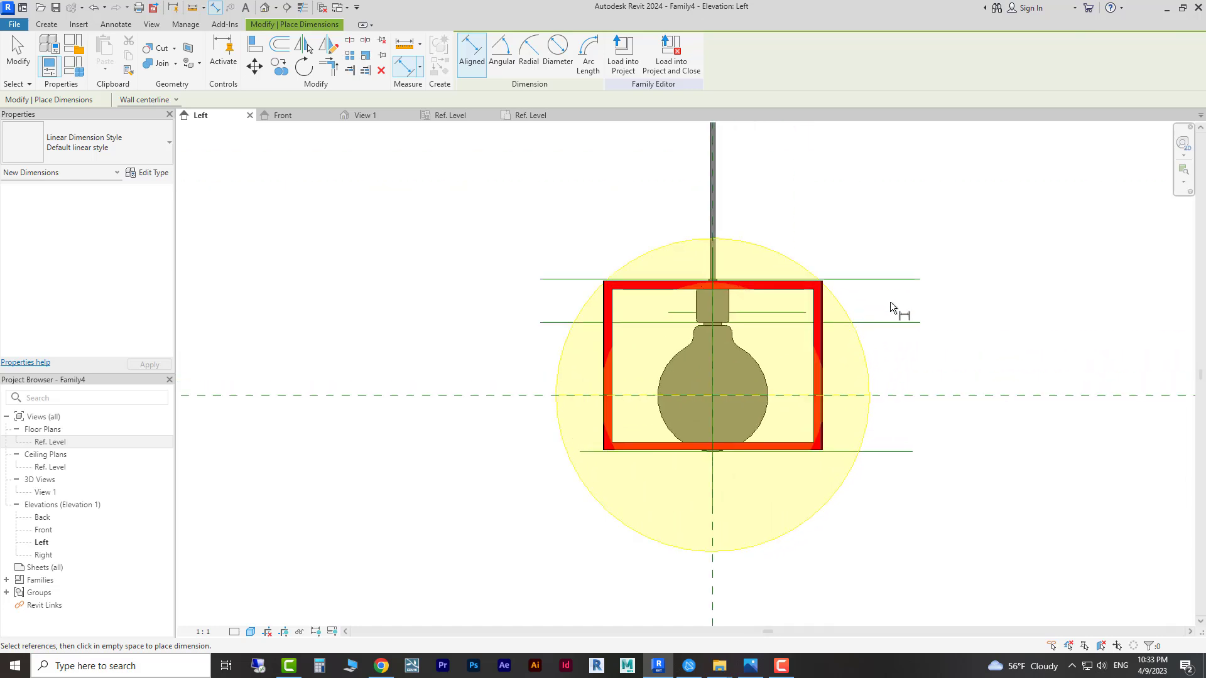
pyautogui.click(884, 281)
pyautogui.click(887, 322)
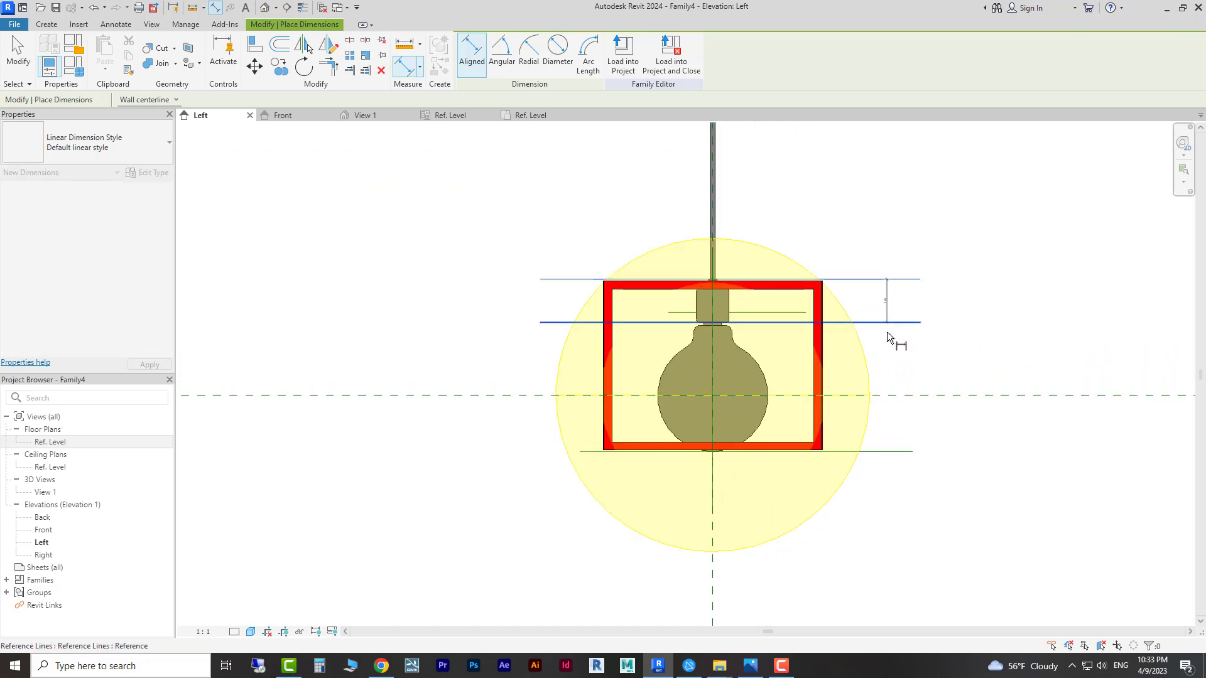
pyautogui.click(891, 365)
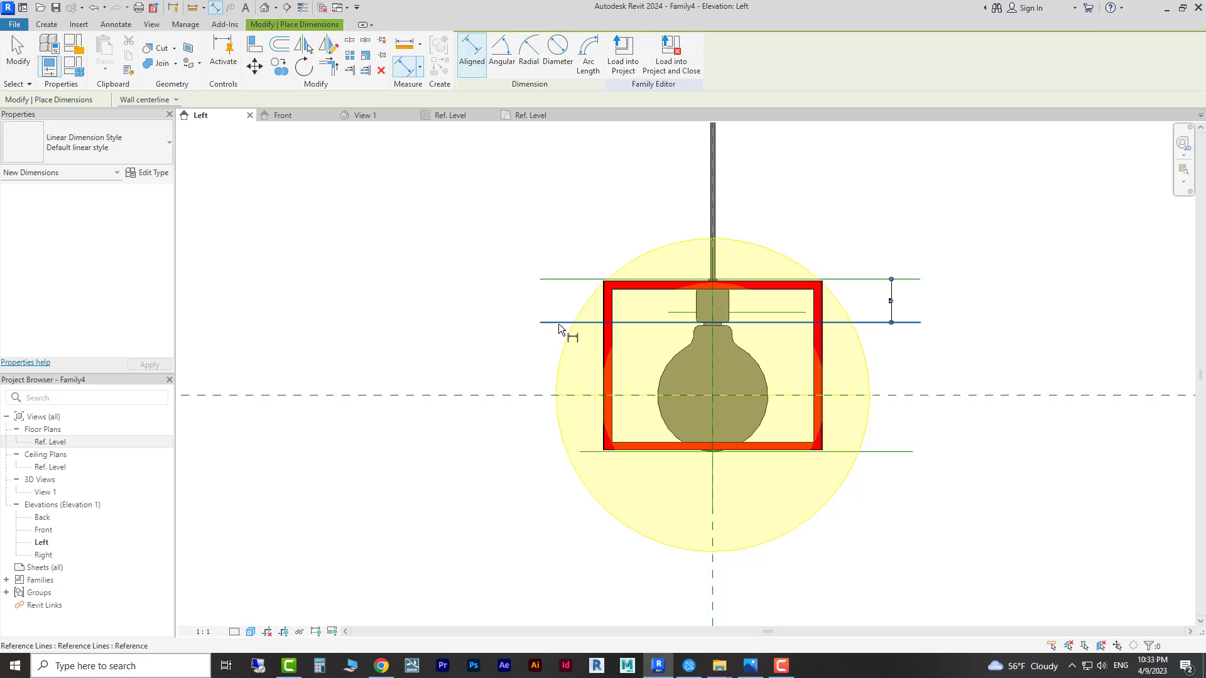
# Step: Add a dimension string across the top, second and bottom reference lines left of the frame
pyautogui.click(586, 451)
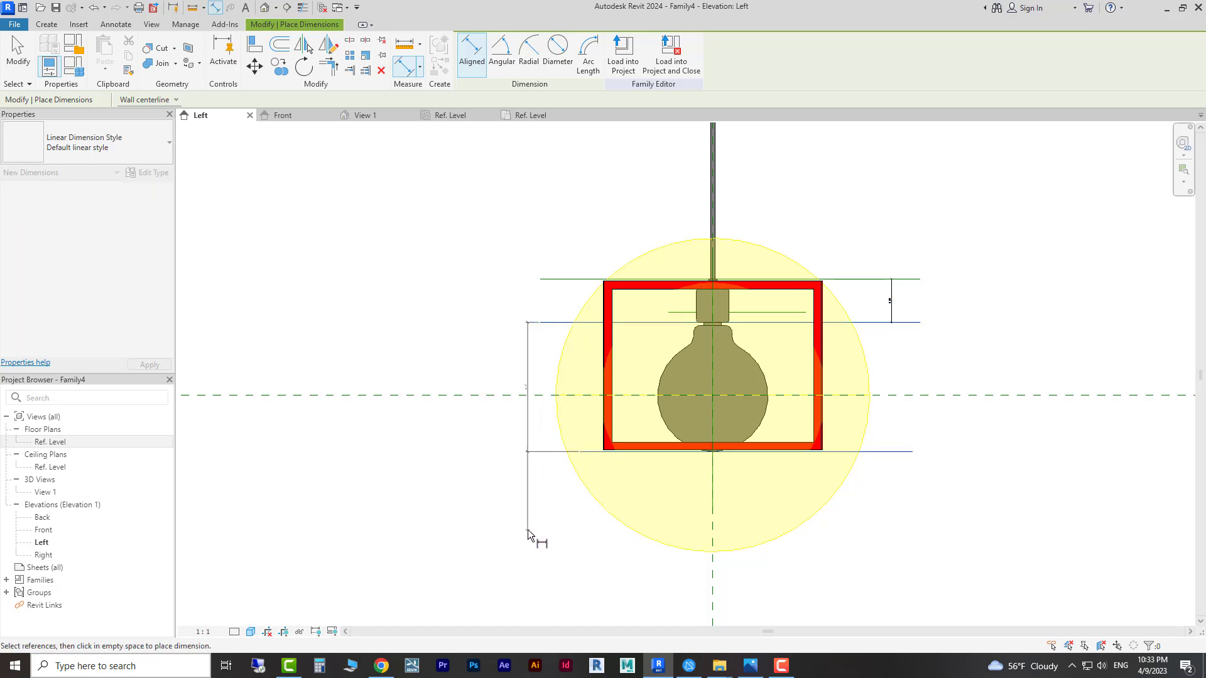
pyautogui.click(528, 529)
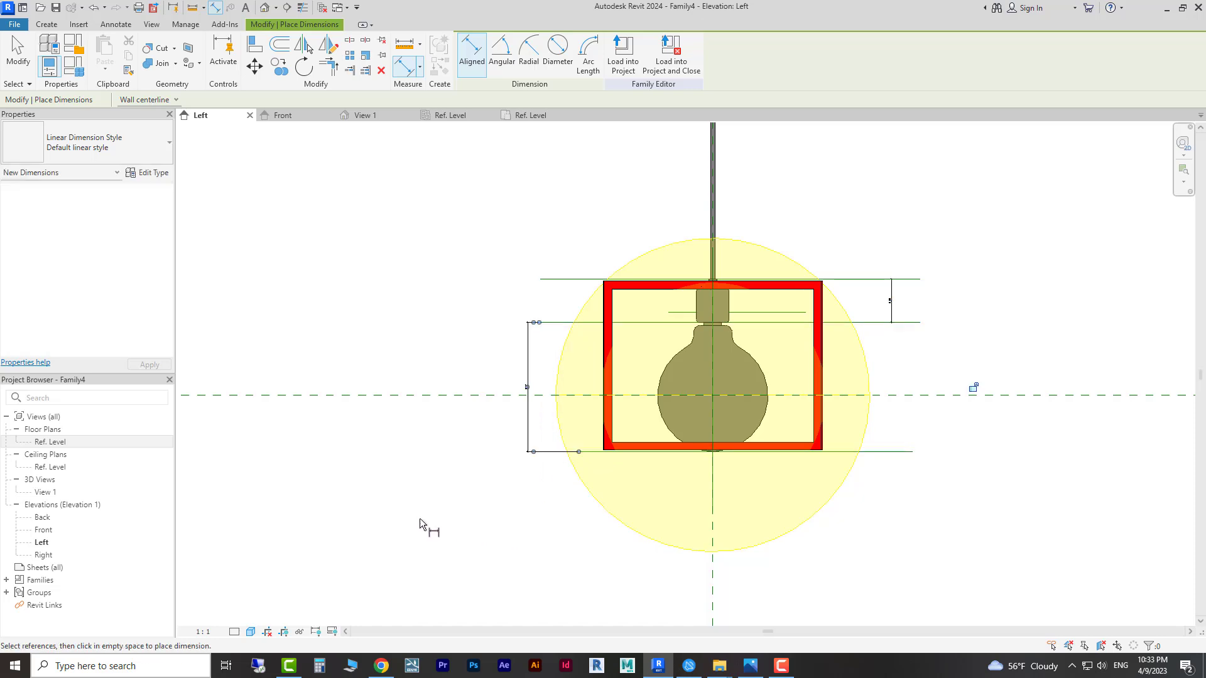
pyautogui.click(557, 278)
pyautogui.click(566, 321)
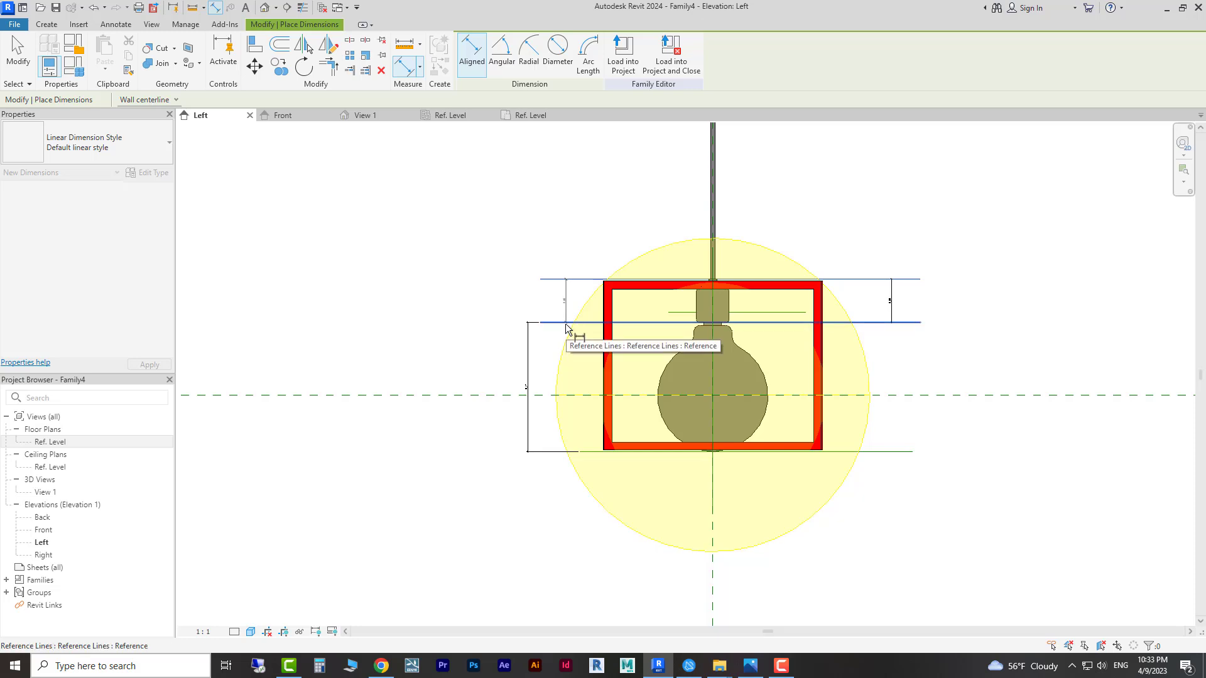
pyautogui.click(587, 452)
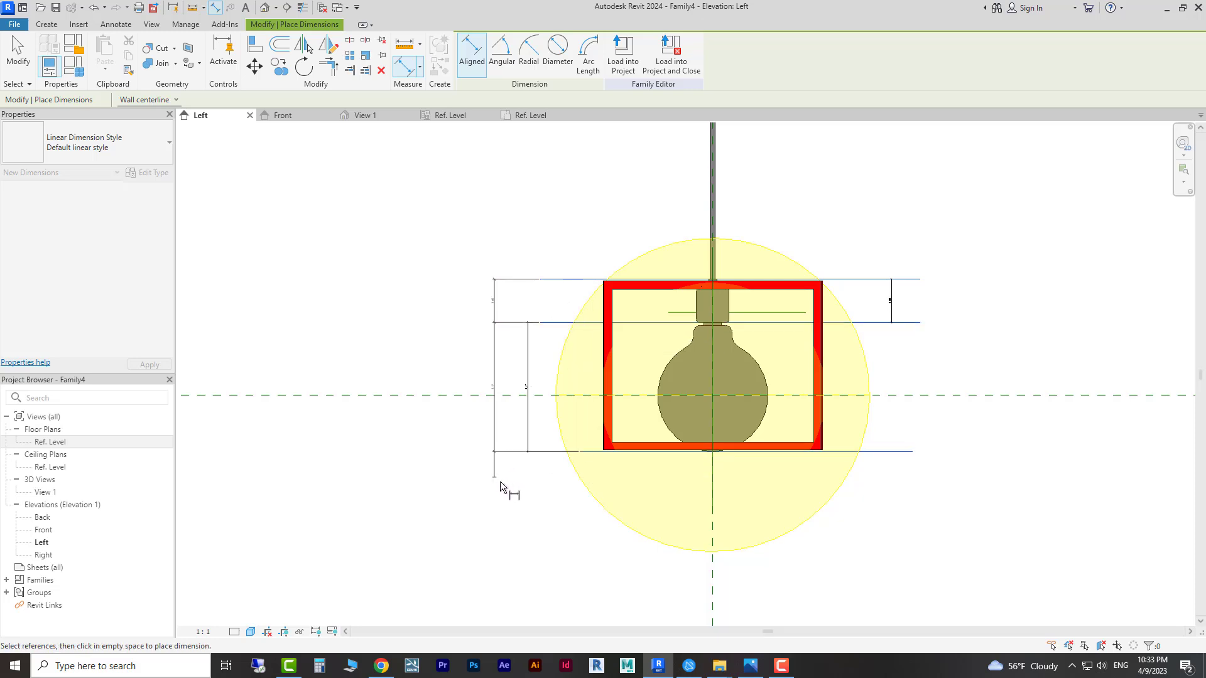
pyautogui.click(514, 498)
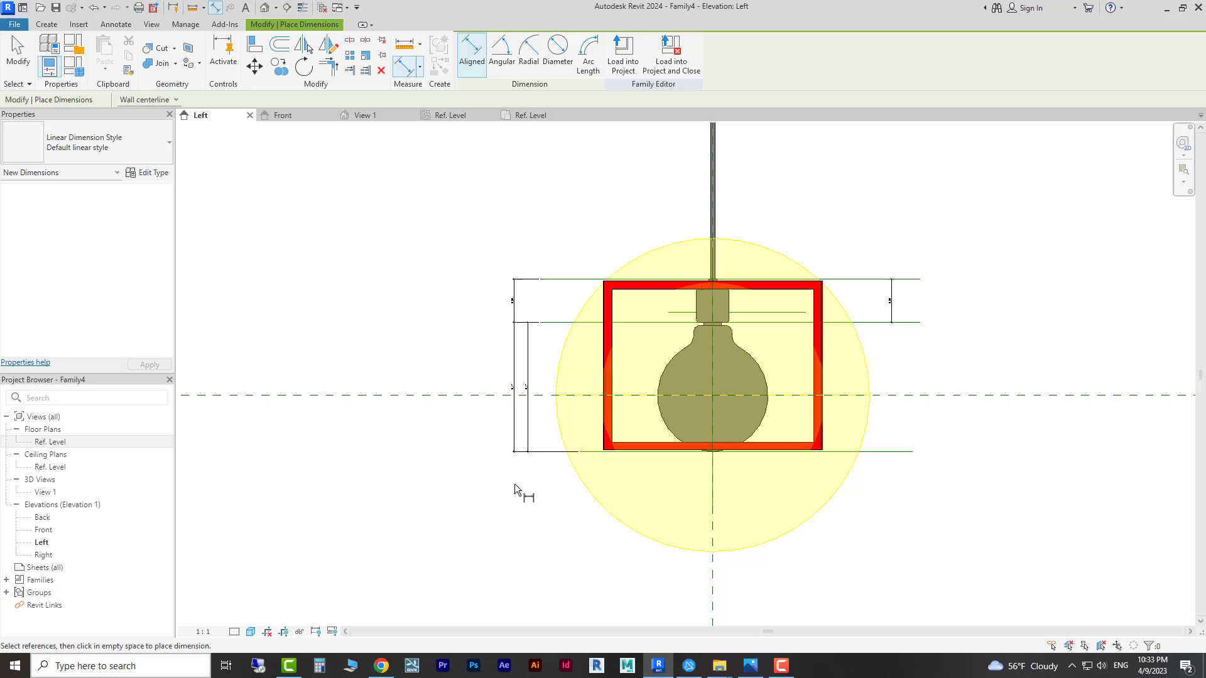
pyautogui.press('Escape')
pyautogui.scroll(-3, 706, 383)
pyautogui.scroll(2, 796, 277)
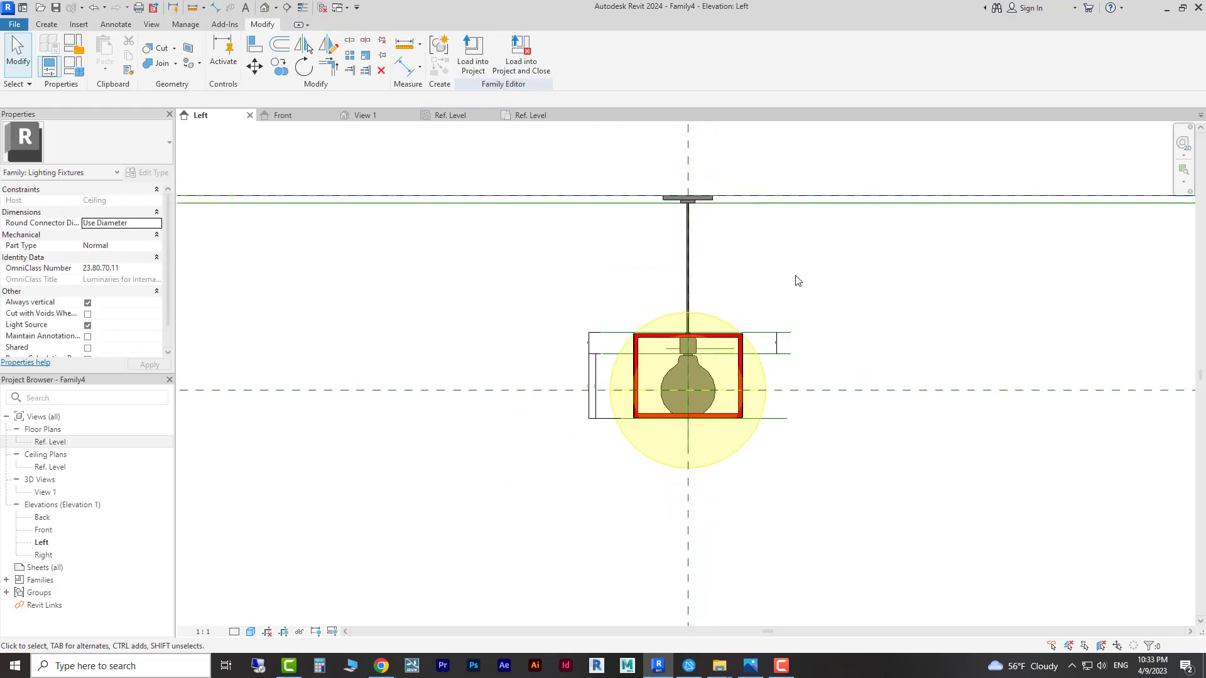
pyautogui.click(73, 66)
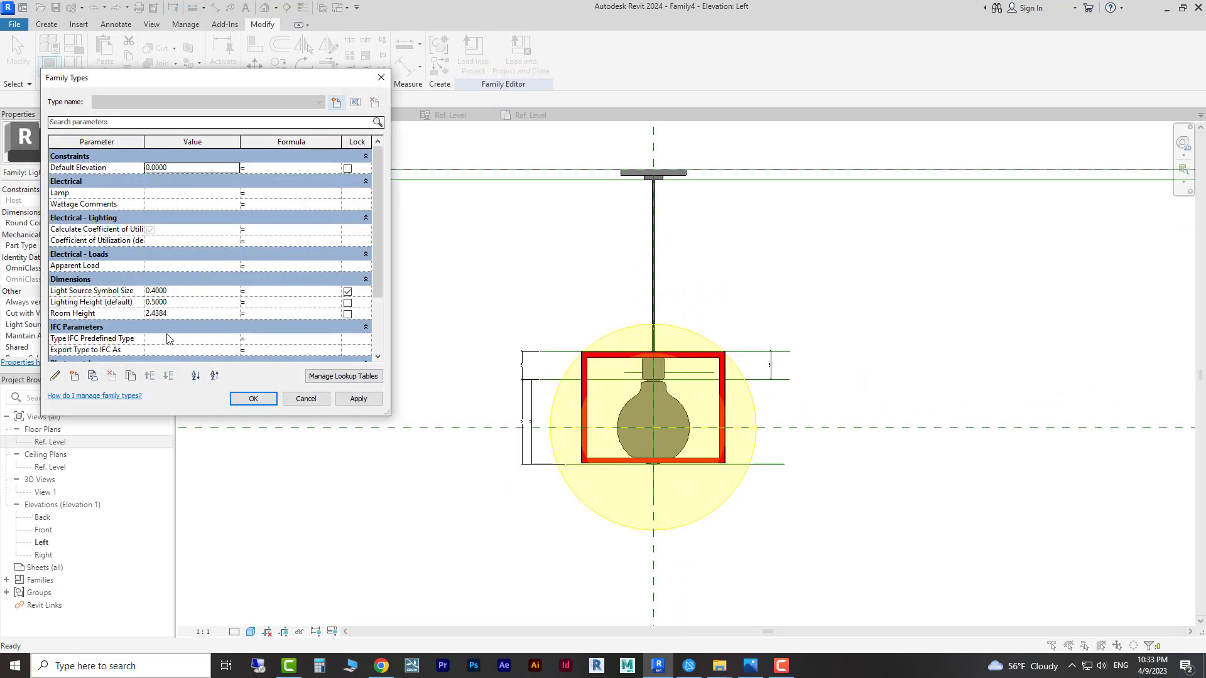
pyautogui.click(186, 303)
pyautogui.write('0.2')
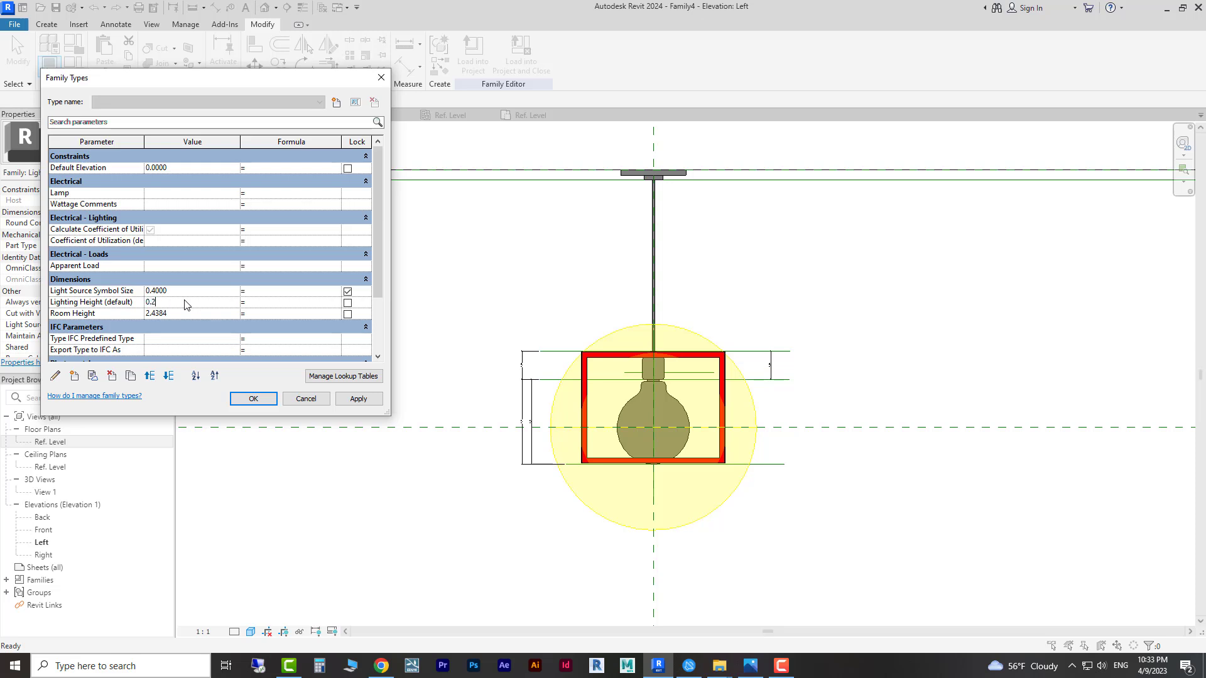
pyautogui.click(358, 399)
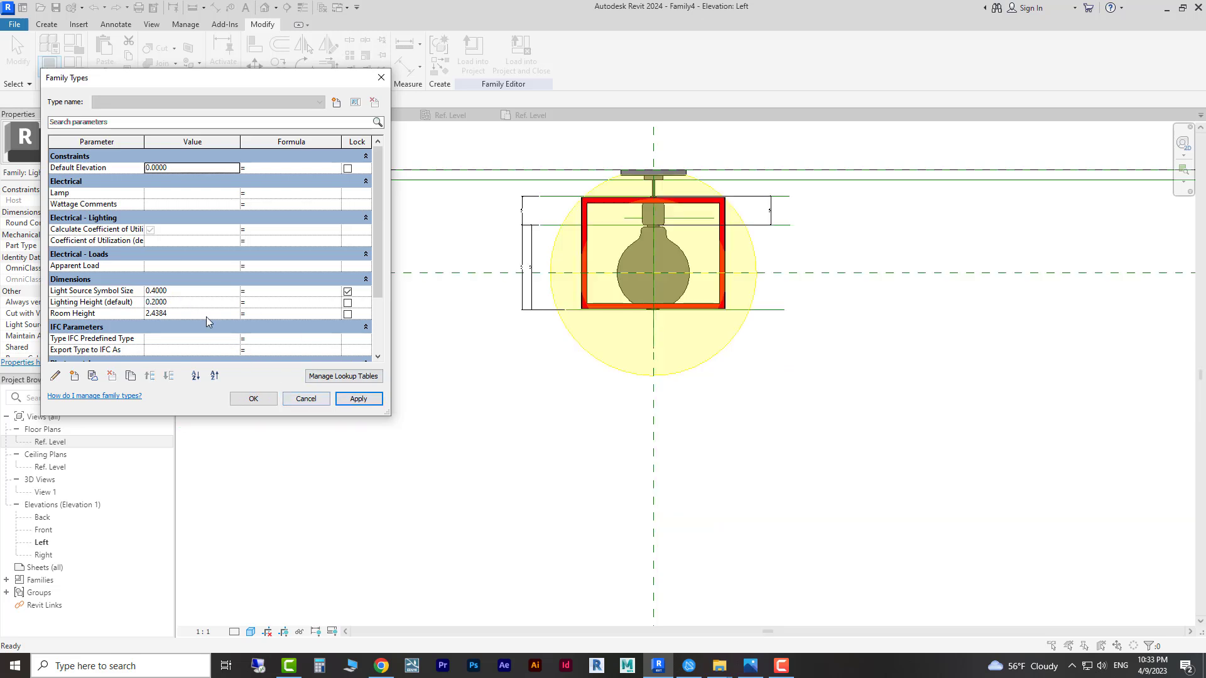
pyautogui.click(185, 302)
pyautogui.write('0.5')
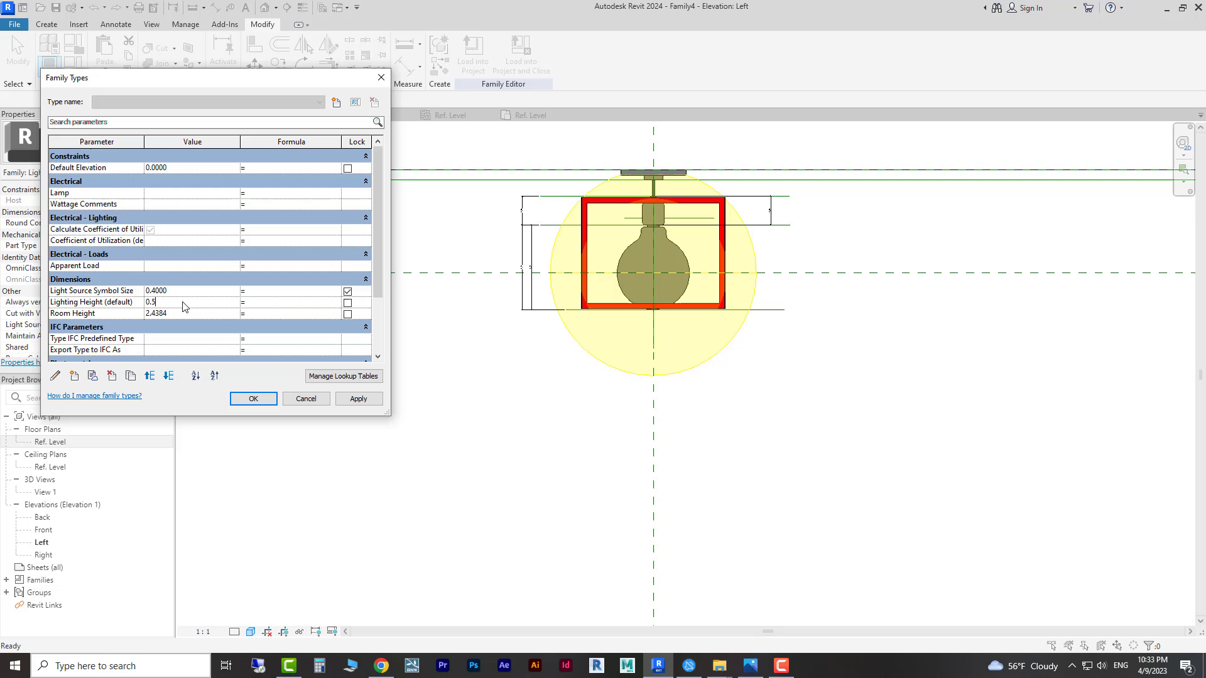
pyautogui.click(358, 398)
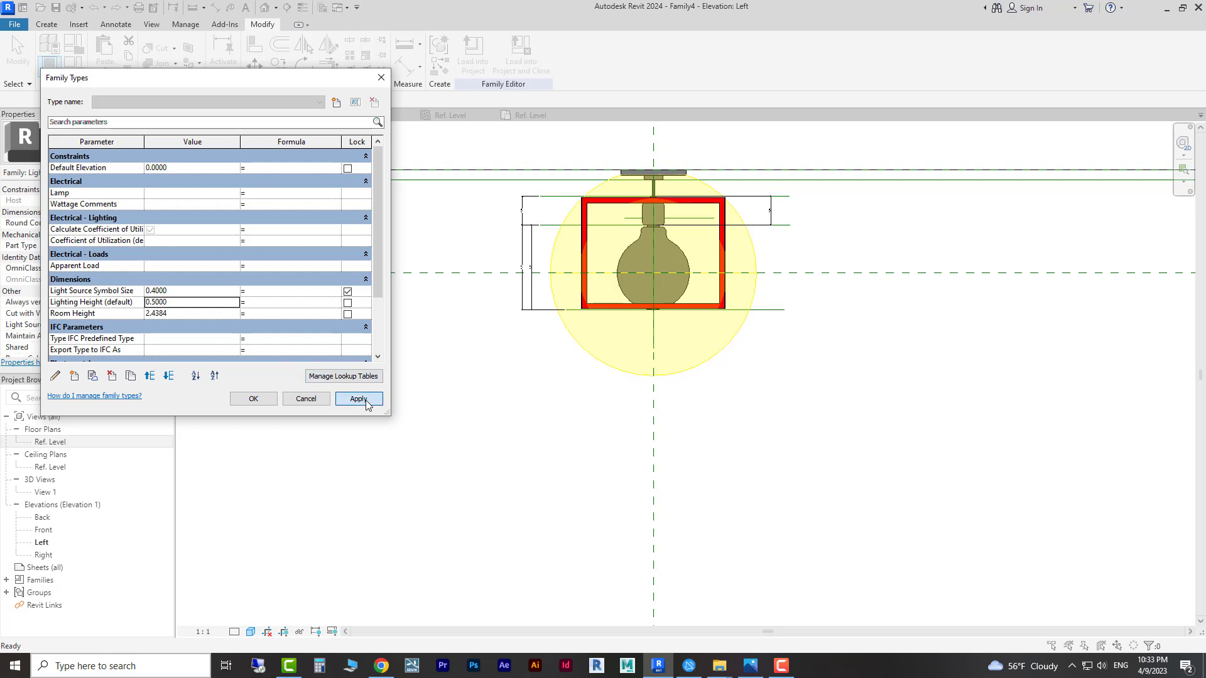
pyautogui.click(253, 398)
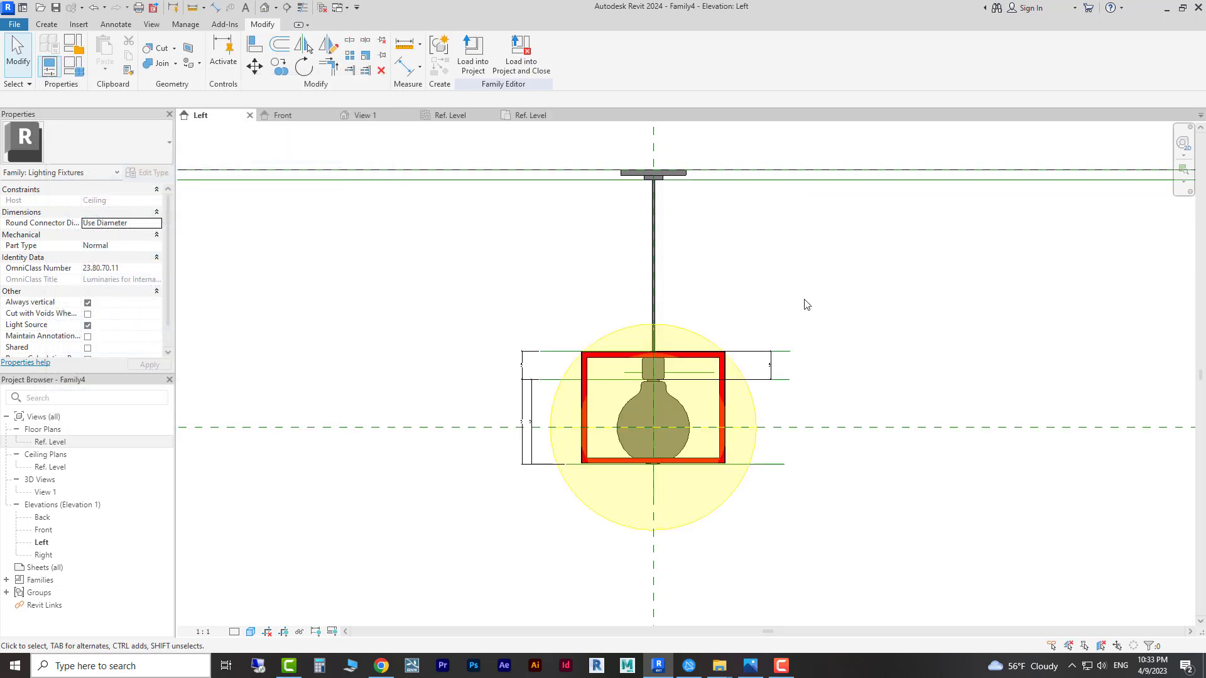